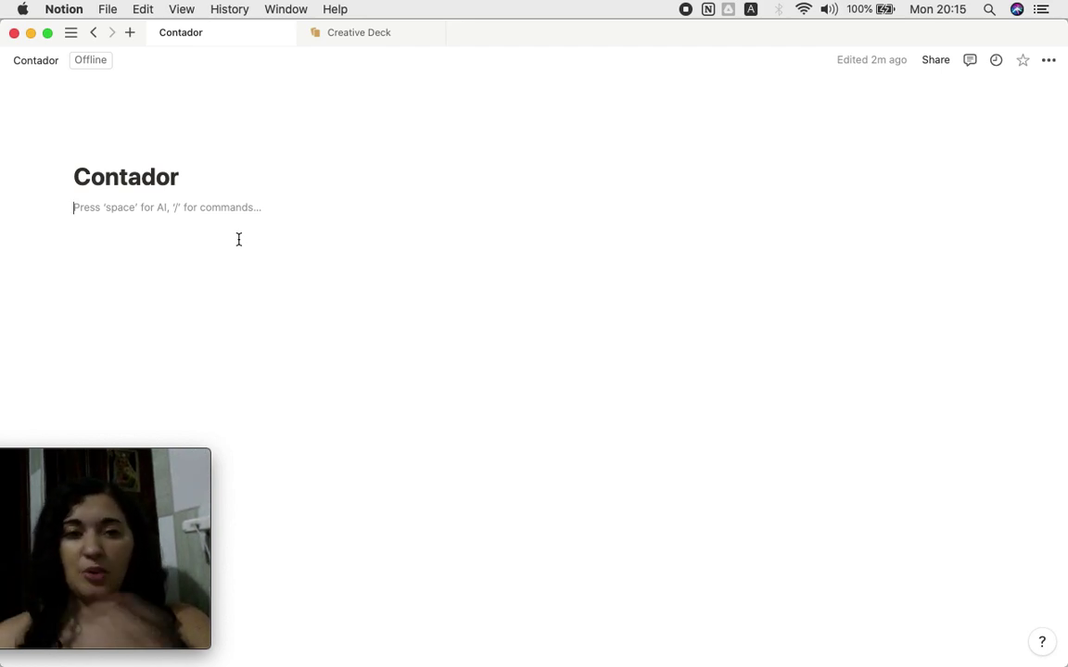
# - Insert a table view with a new database on the Contador page and title the database "contador"
pyautogui.write('/table')
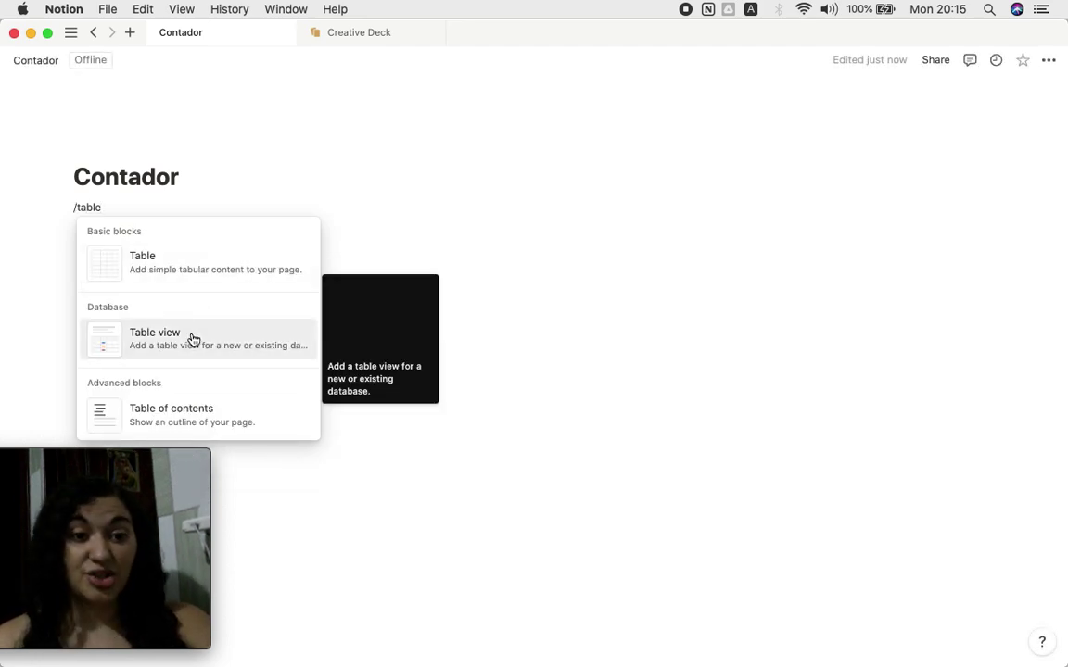
pyautogui.click(192, 339)
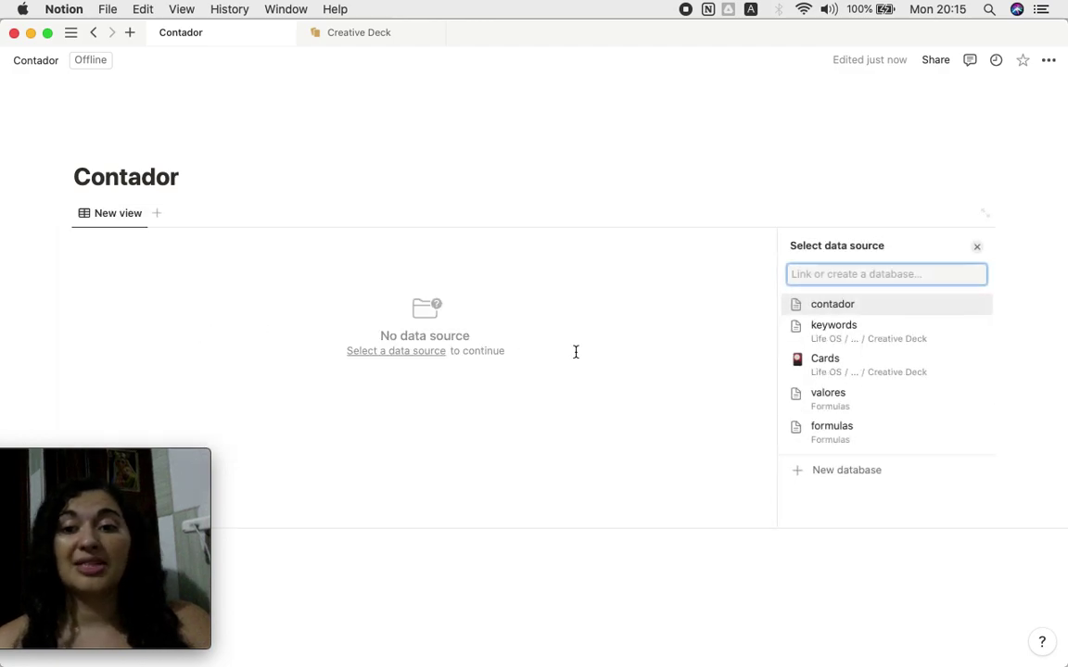
pyautogui.click(830, 481)
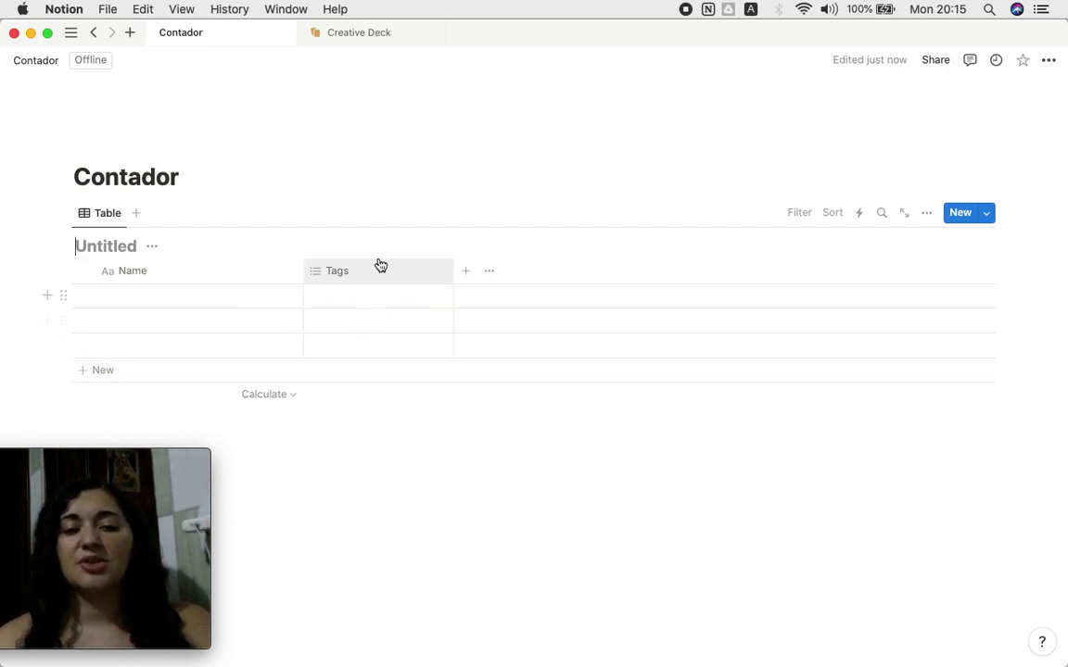
pyautogui.click(426, 246)
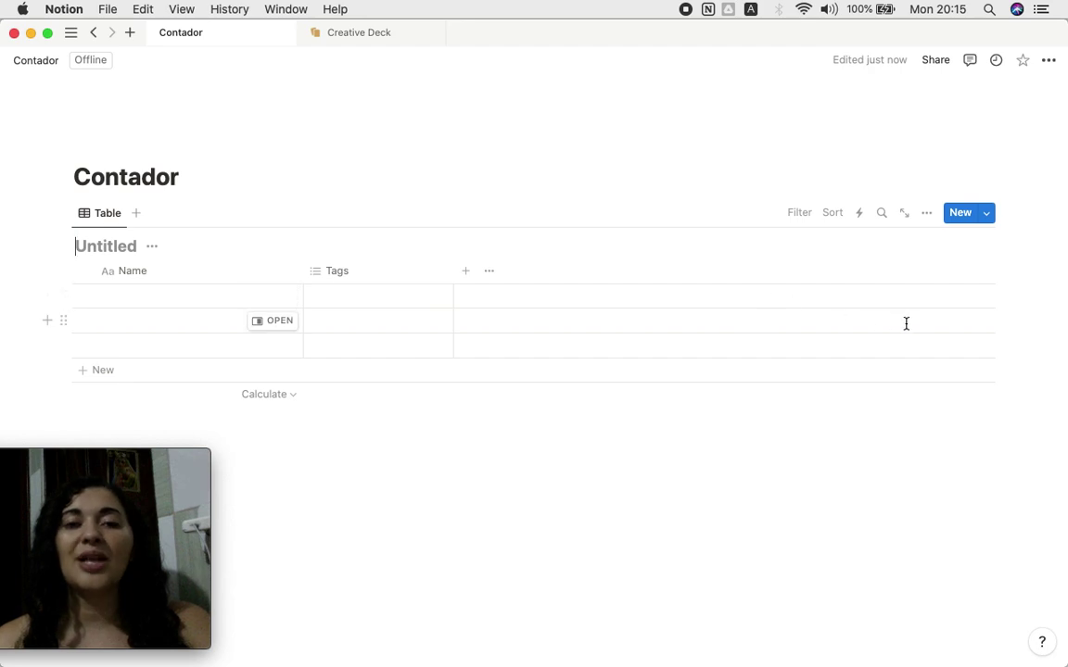
pyautogui.click(109, 213)
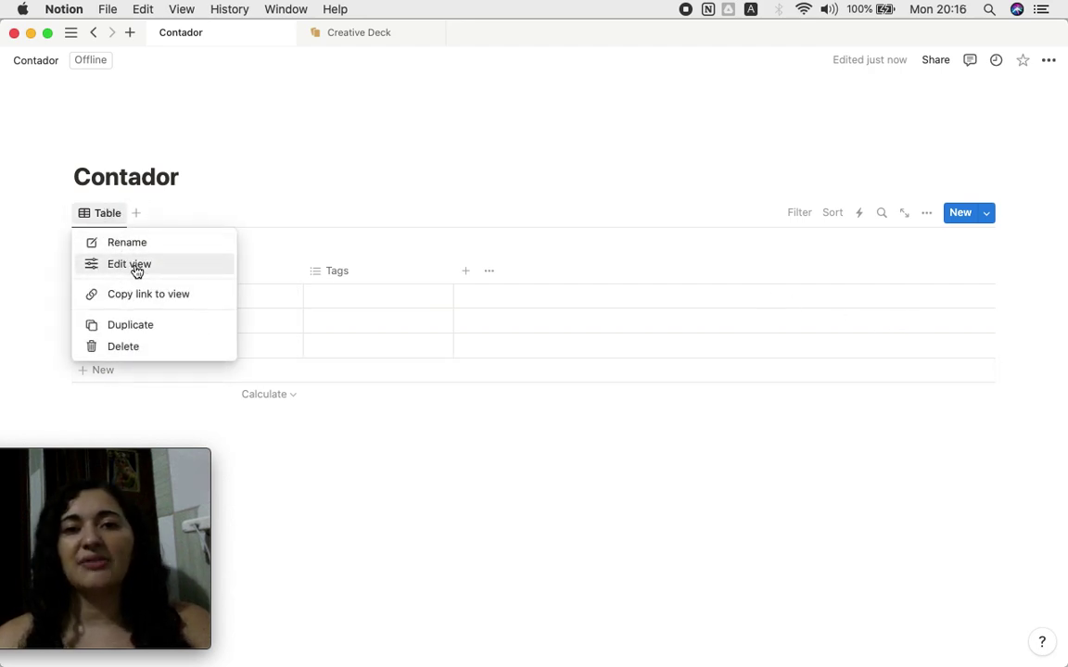
pyautogui.click(375, 235)
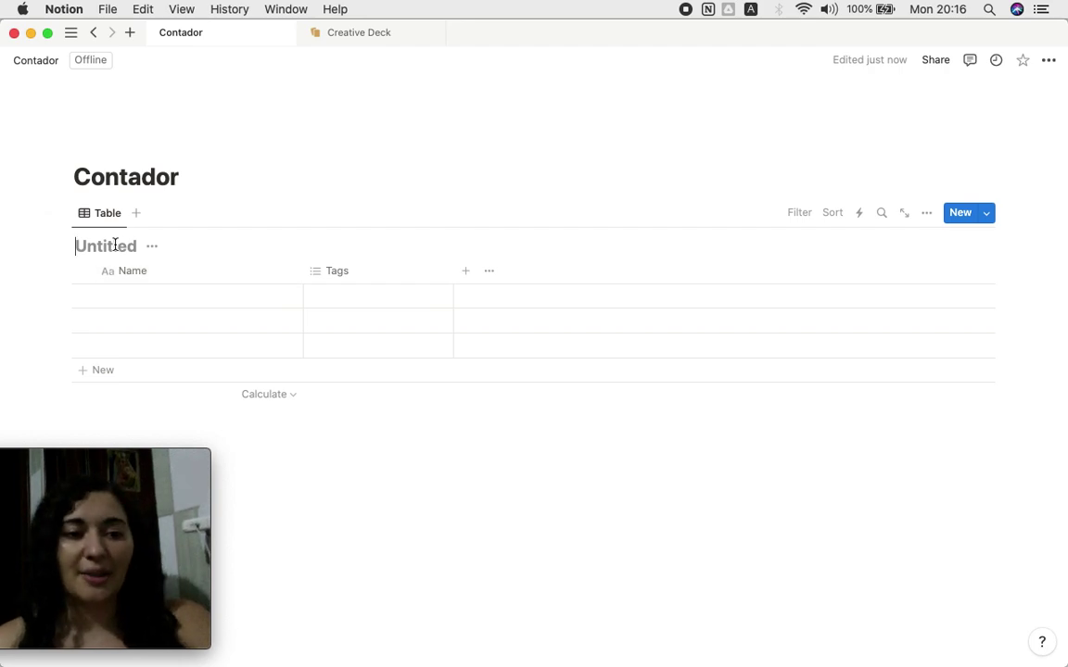
pyautogui.write('con')
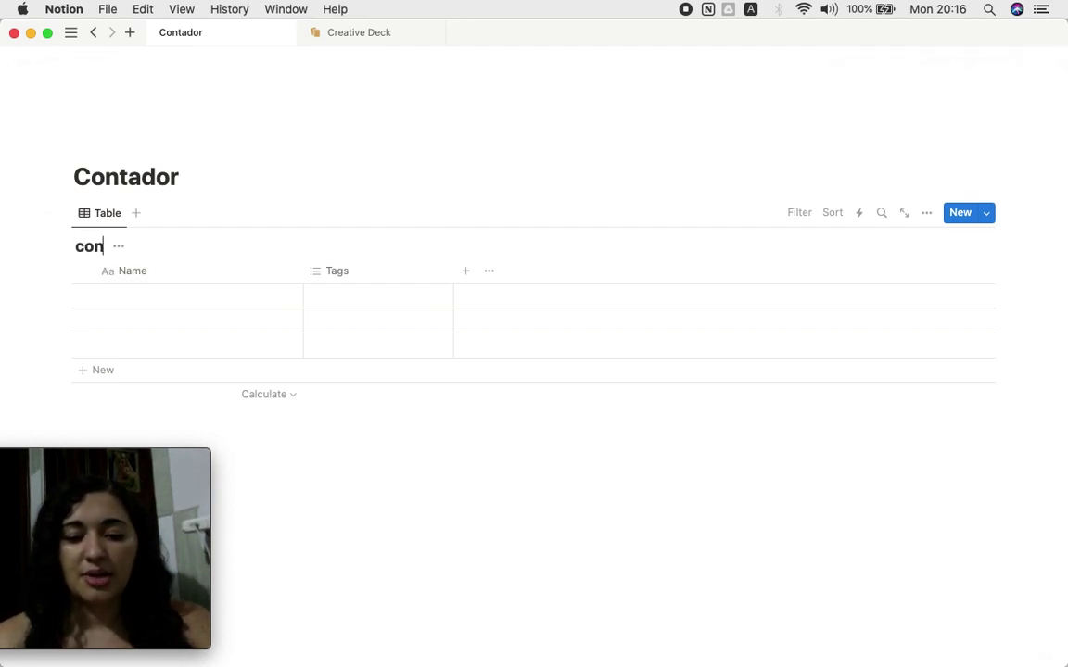
pyautogui.write('tador')
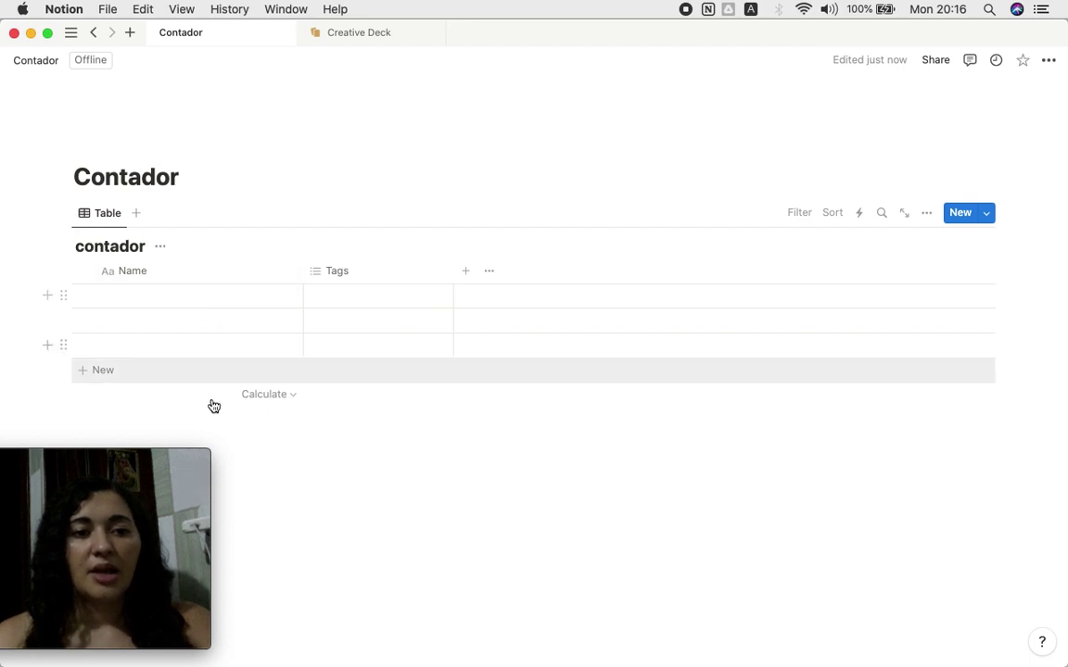
# - Insert a second table view with its own new database below the contador table
pyautogui.click(250, 412)
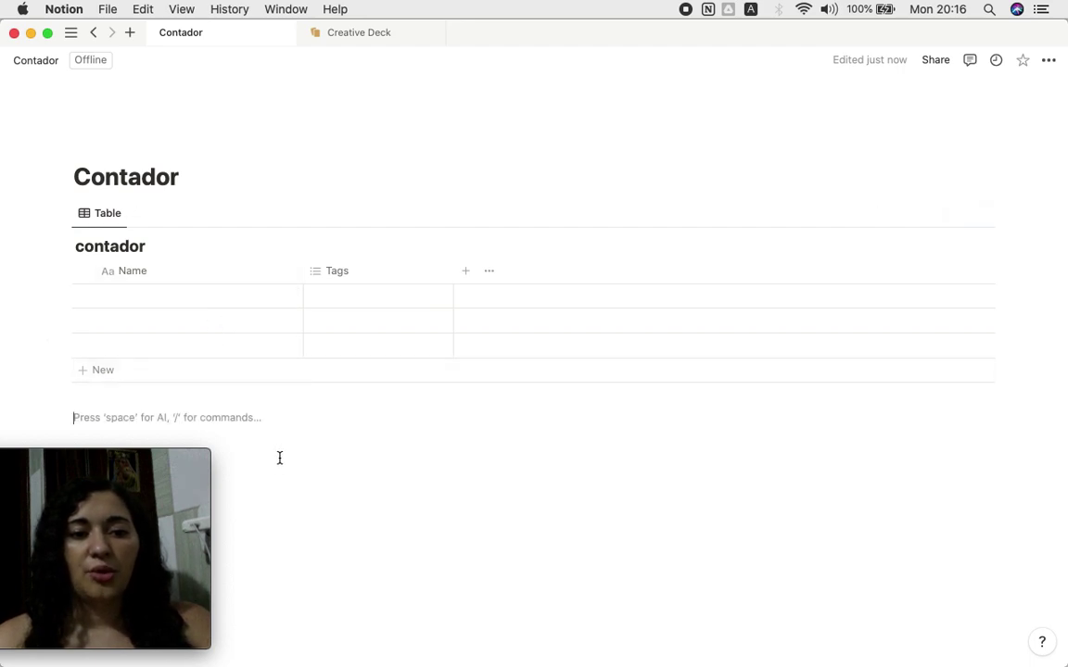
pyautogui.write('/table')
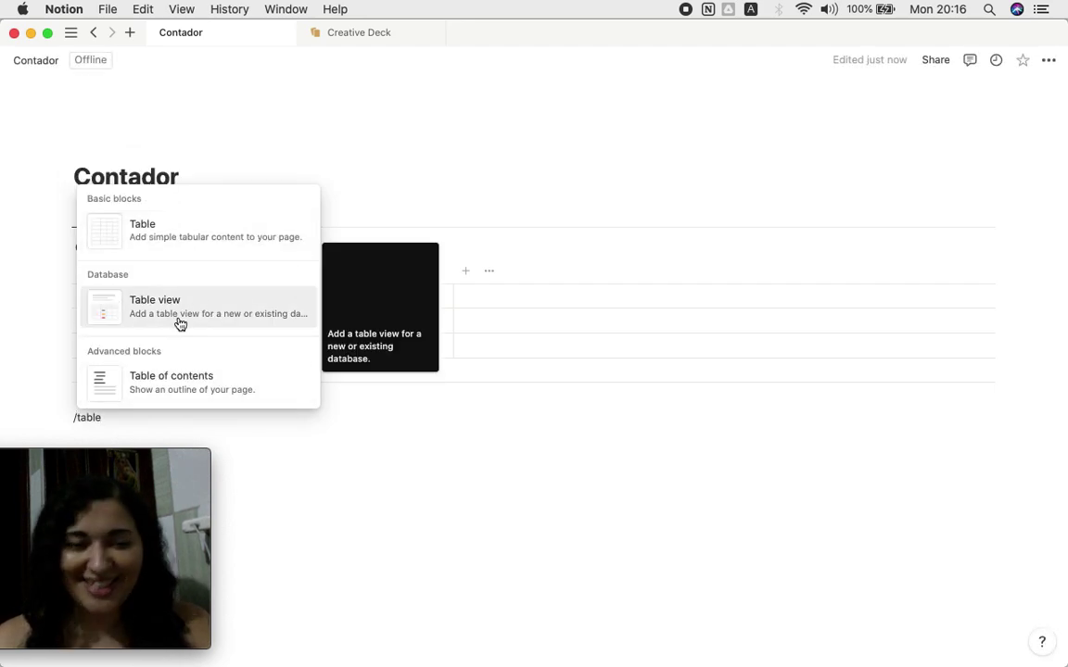
pyautogui.click(180, 324)
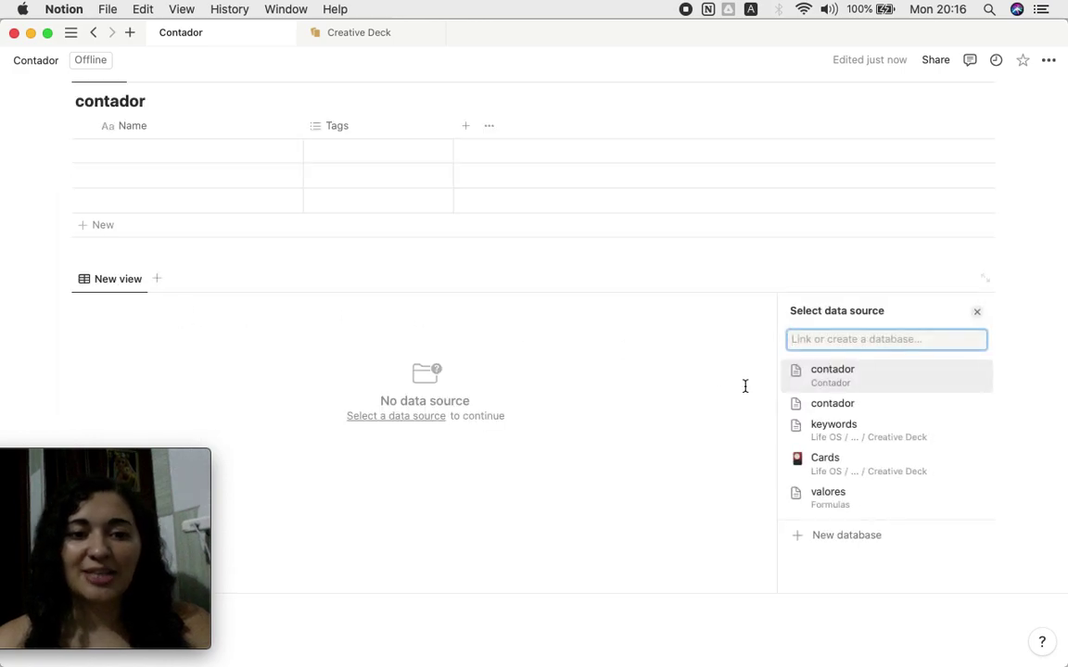
pyautogui.click(847, 536)
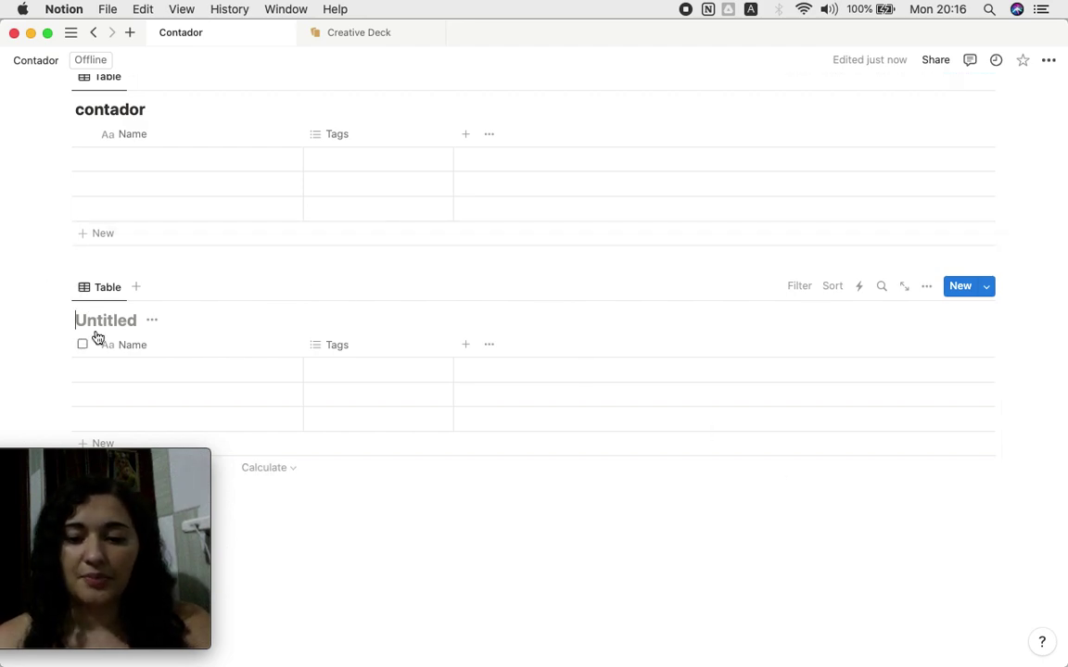
# - Title the second database "+1"
pyautogui.write('ite')
pyautogui.press('BackSpace')
pyautogui.press('BackSpace')
pyautogui.press('BackSpace')
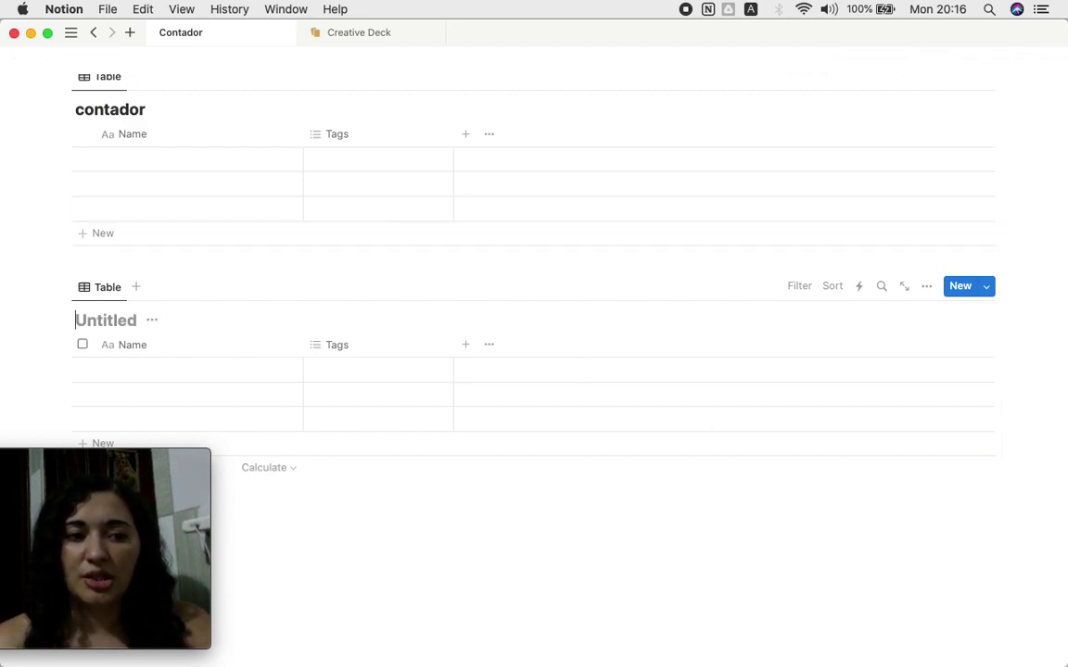
pyautogui.write('adico')
pyautogui.press('BackSpace')
pyautogui.press('BackSpace')
pyautogui.press('BackSpace')
pyautogui.press('BackSpace')
pyautogui.press('BackSpace')
pyautogui.write('+1')
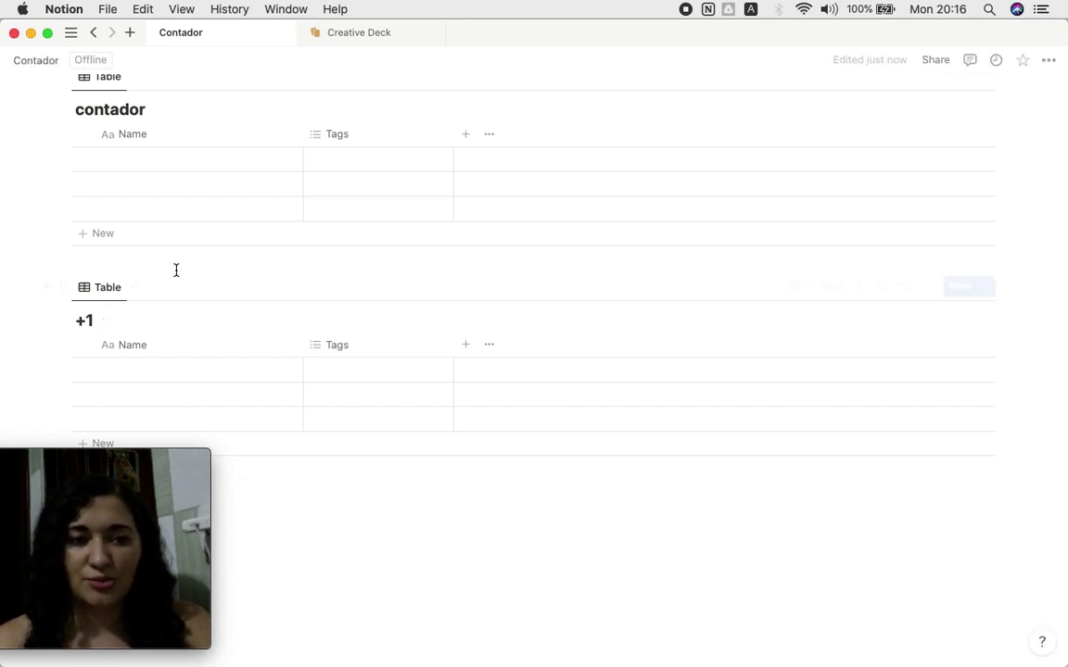
# - Rename the Name column of the contador table as "produtos"
pyautogui.scroll(2, 195, 276)
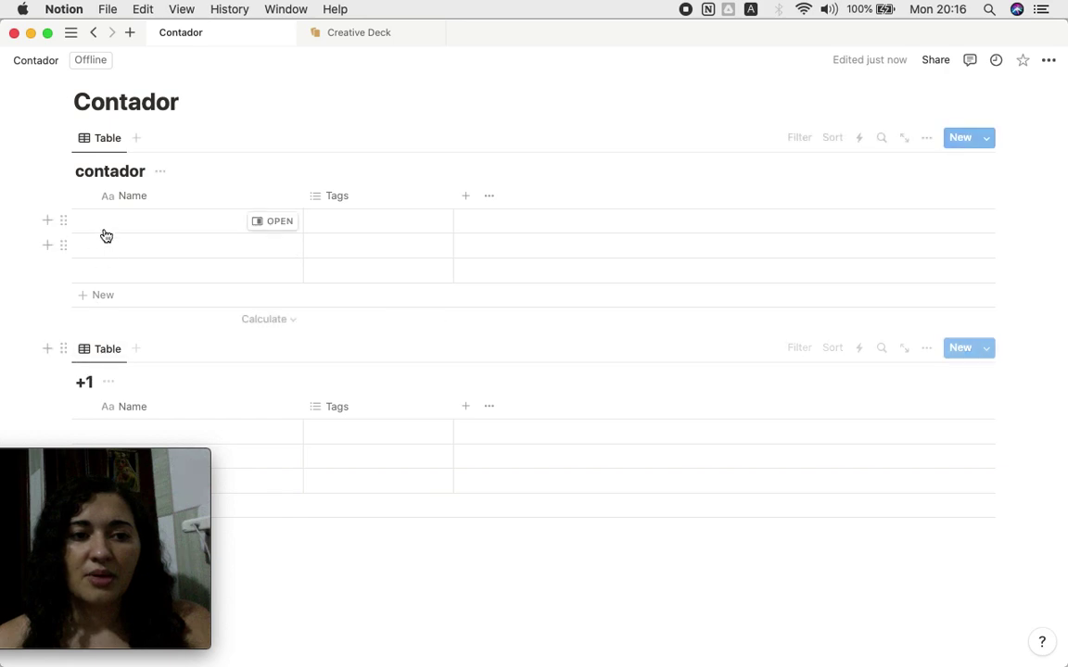
pyautogui.doubleClick(116, 175)
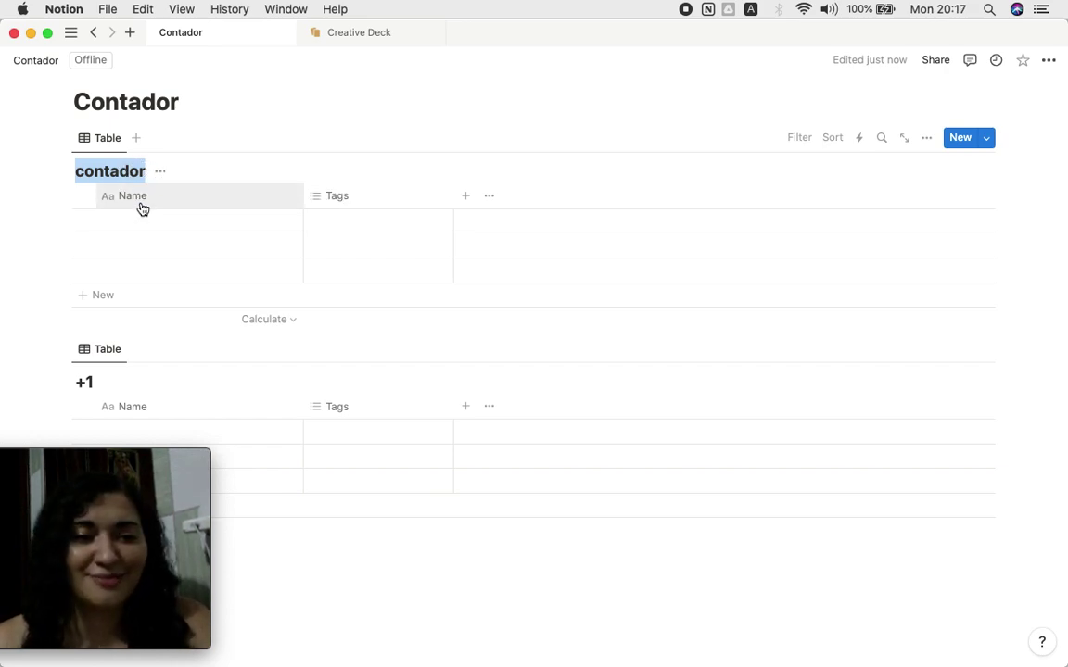
pyautogui.click(137, 195)
pyautogui.doubleClick(153, 228)
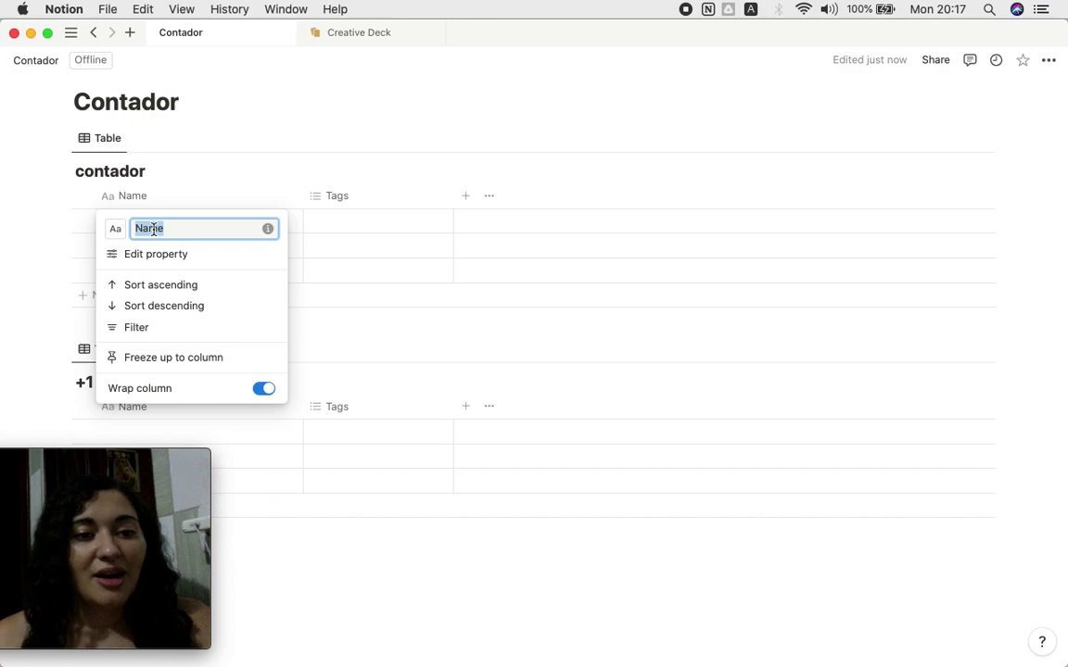
pyautogui.write('produtos')
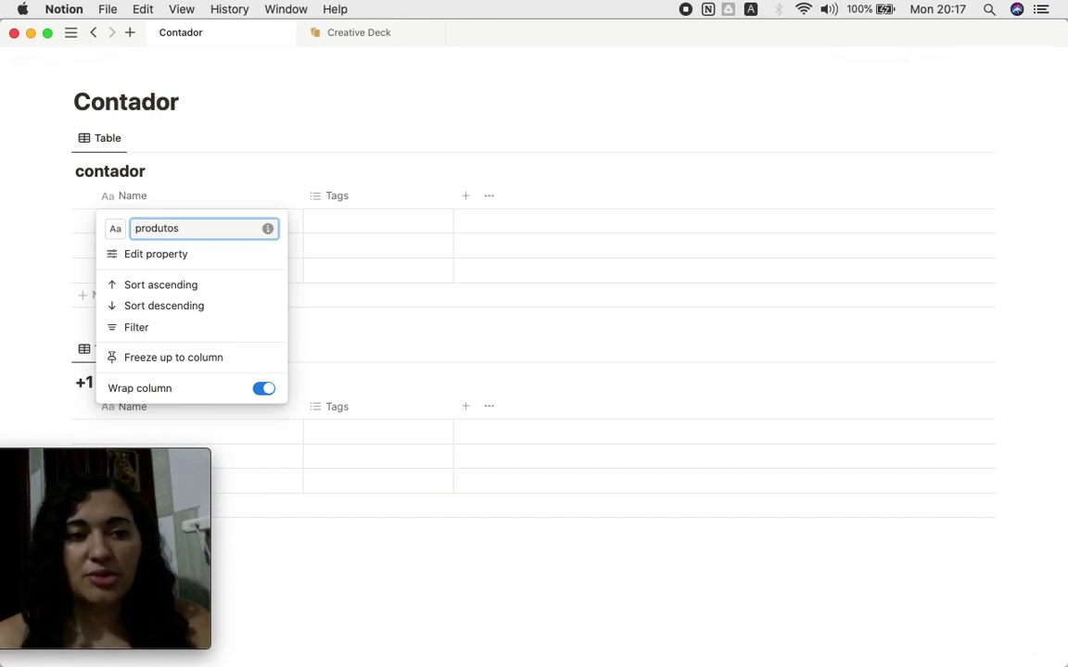
pyautogui.press('Return')
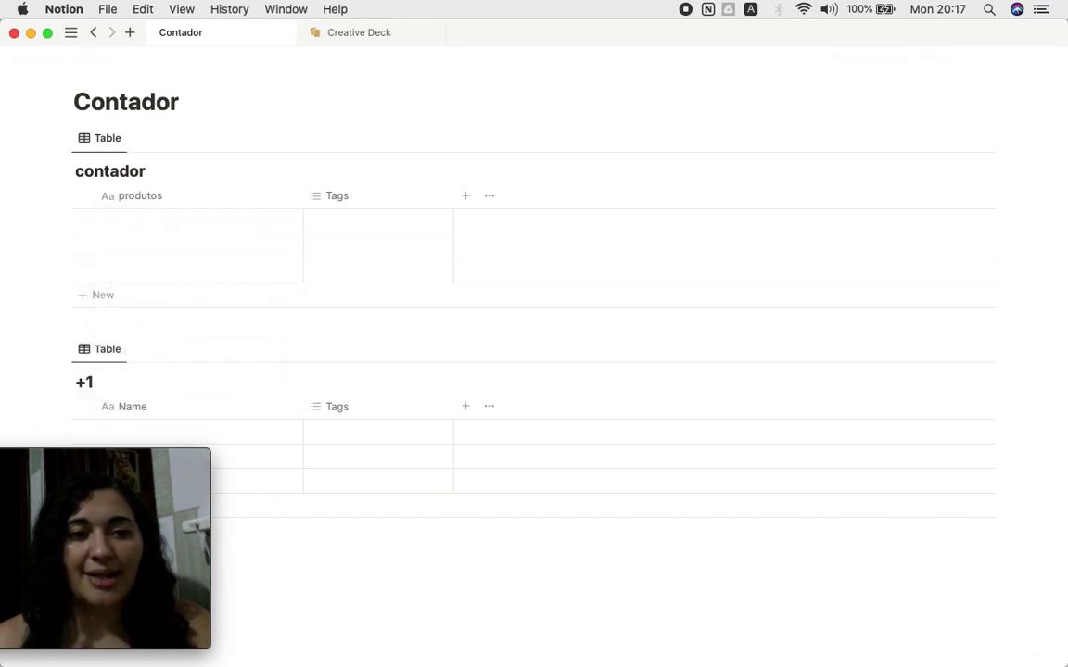
# - Name the three contador rows produto 1, produto 2 and produto 3, and narrow the produtos column to fit
pyautogui.click(175, 221)
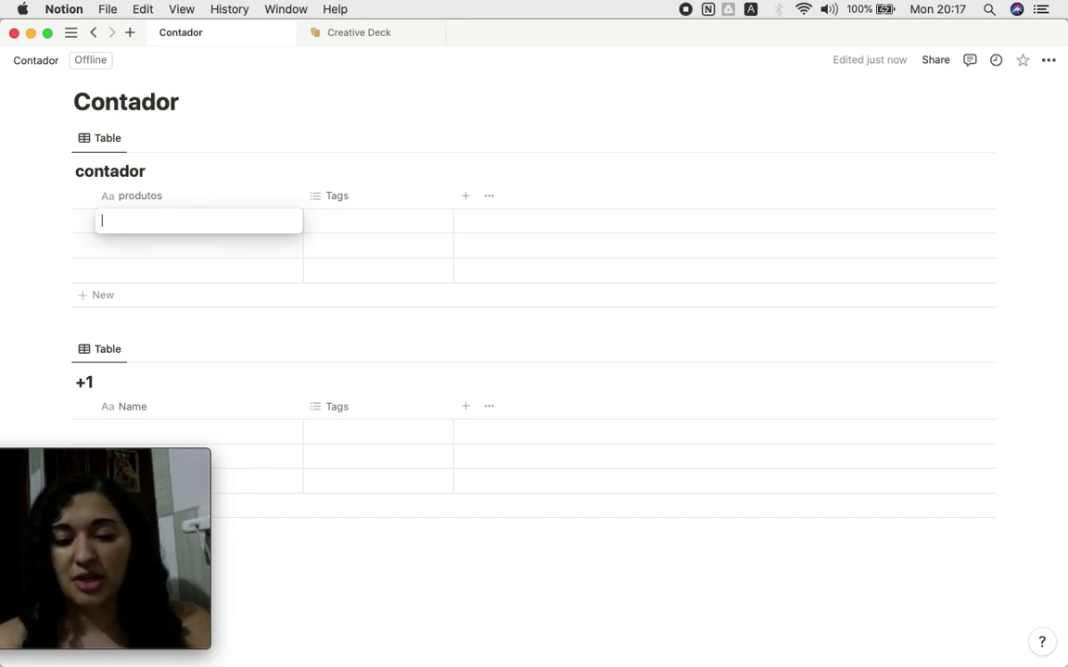
pyautogui.write('produt')
pyautogui.write('o 1')
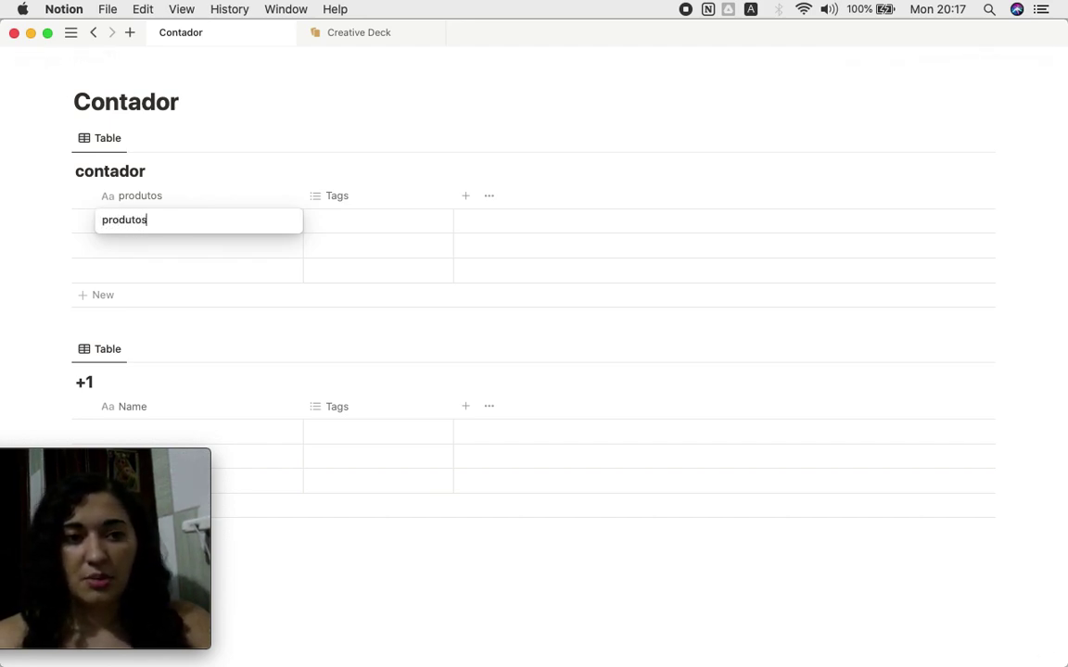
pyautogui.press('Return')
pyautogui.write('produto 2')
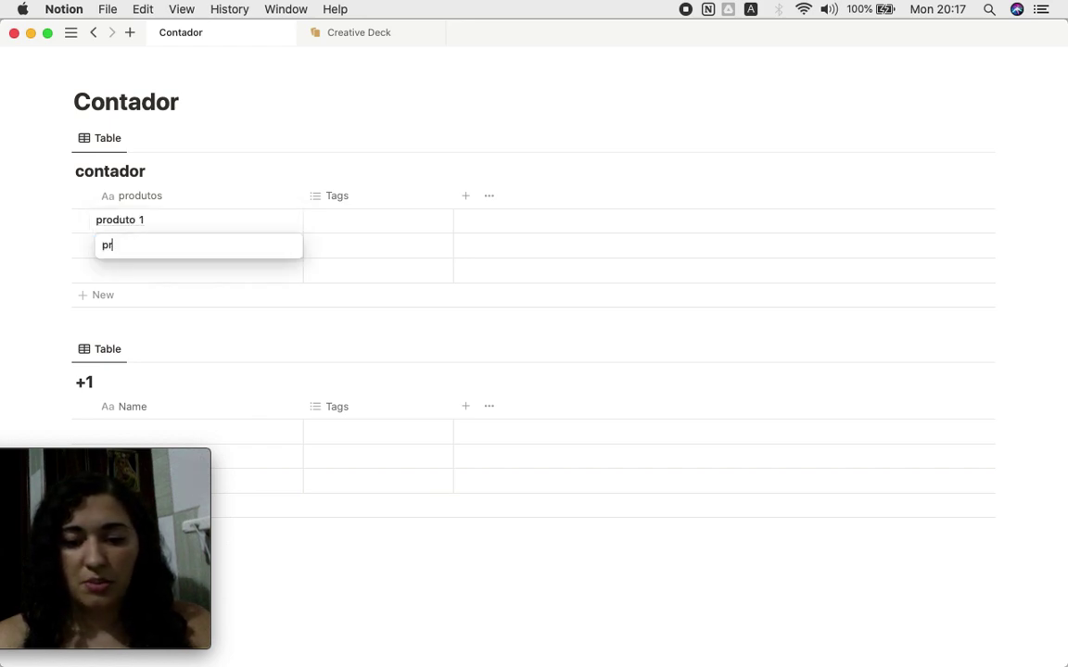
pyautogui.press('Return')
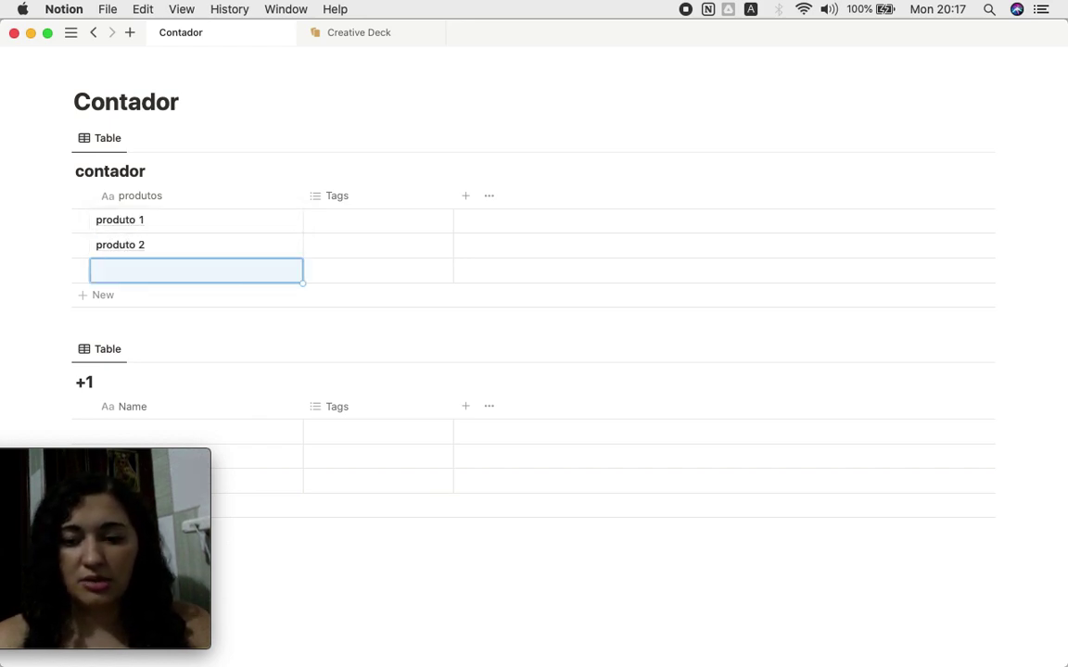
pyautogui.write('produto 3')
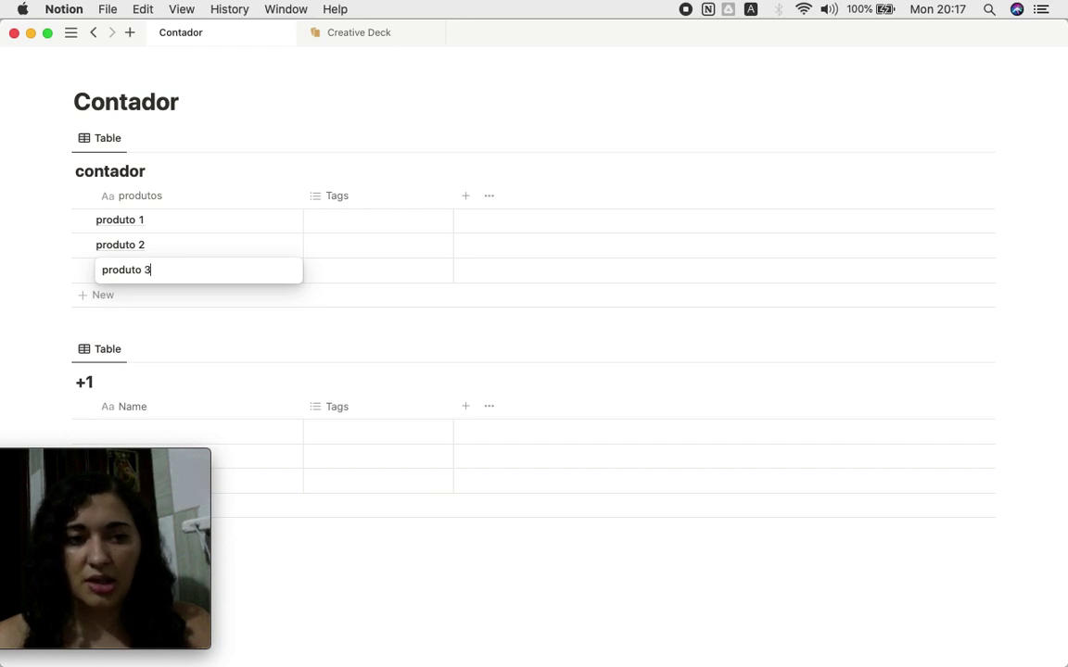
pyautogui.press('Escape')
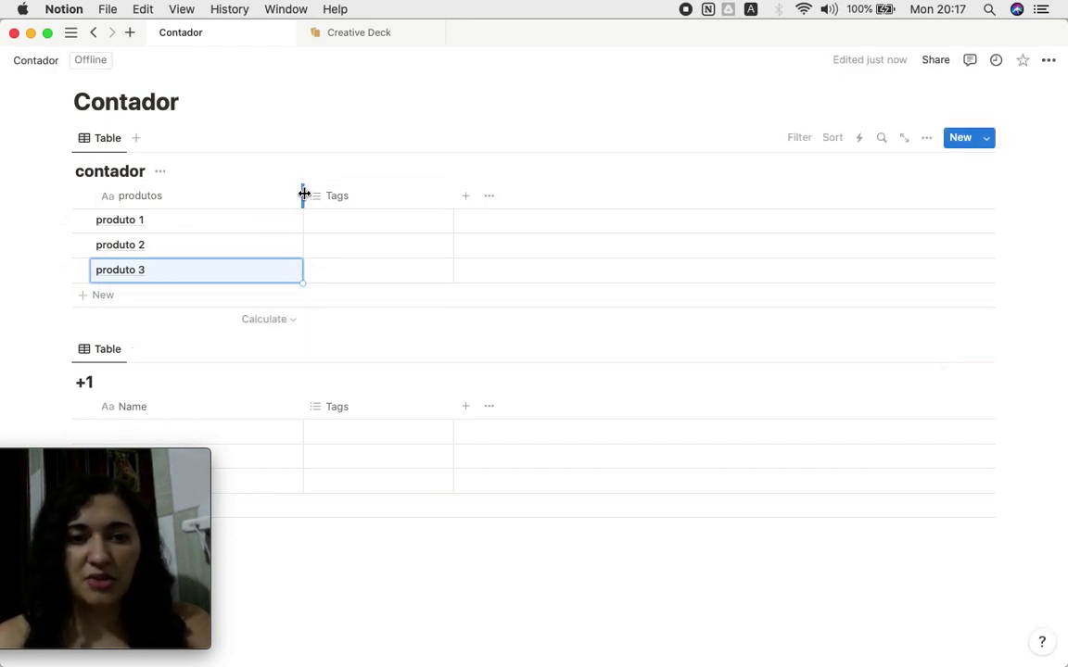
pyautogui.moveTo(303, 195); pyautogui.dragTo(188, 185)
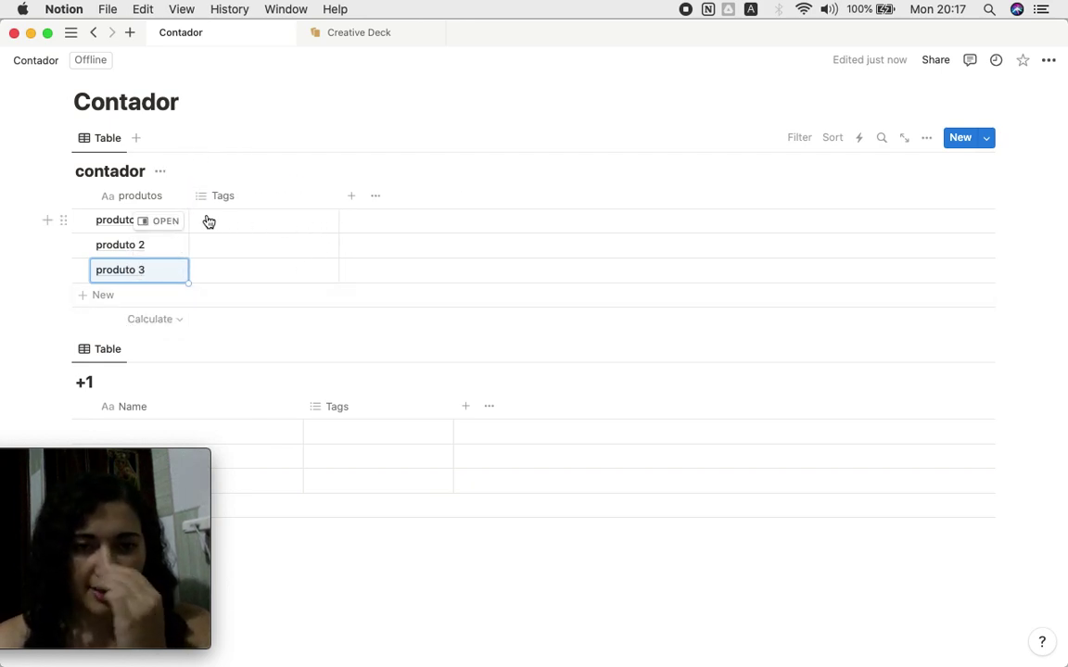
# - Turn the contador table's Tags column into a Select property named "categoria" and narrow it
pyautogui.click(233, 197)
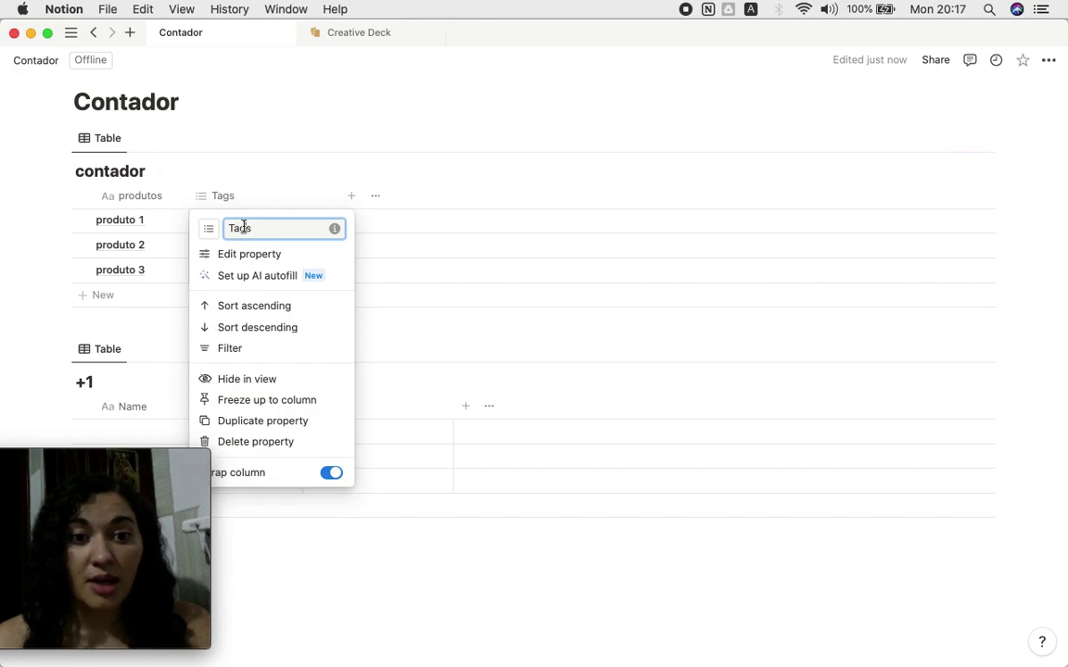
pyautogui.write('categoria')
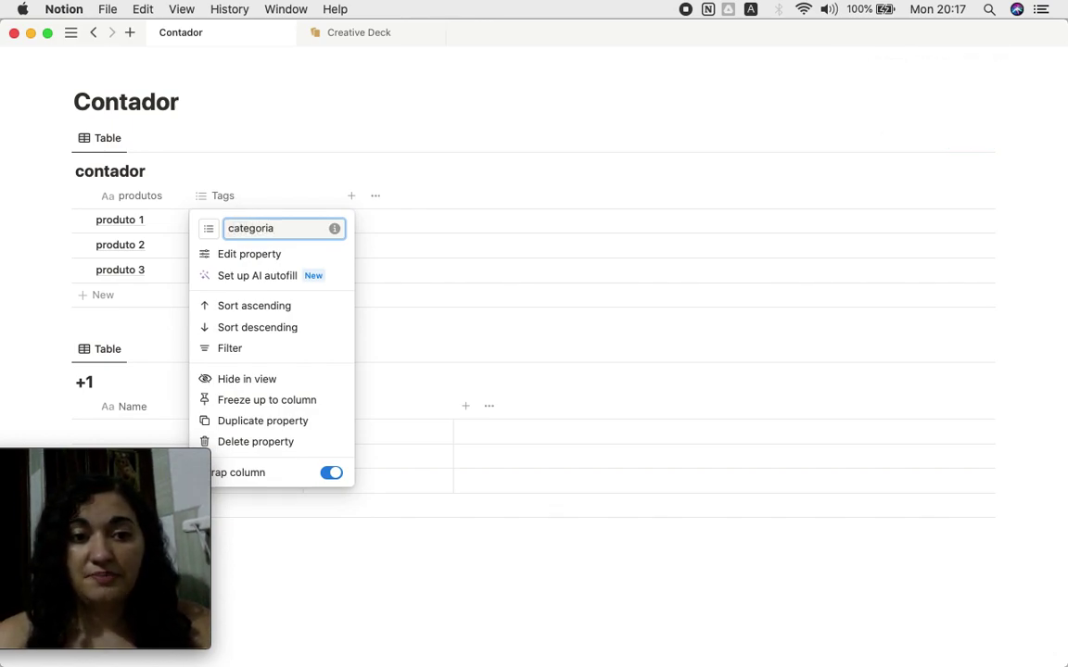
pyautogui.click(229, 256)
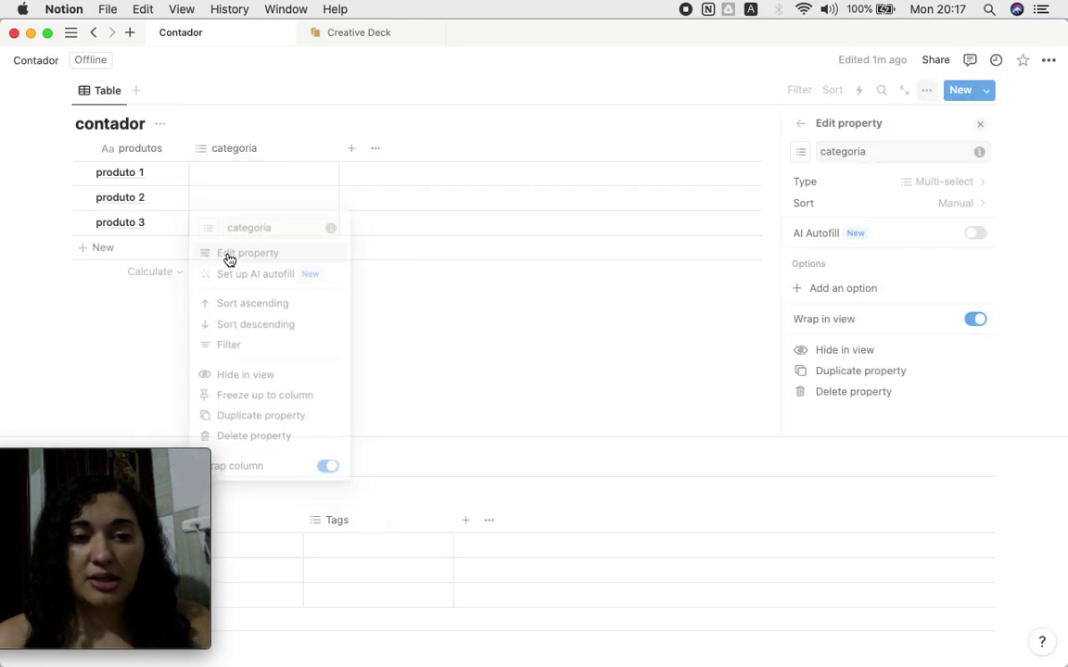
pyautogui.click(892, 185)
pyautogui.click(826, 249)
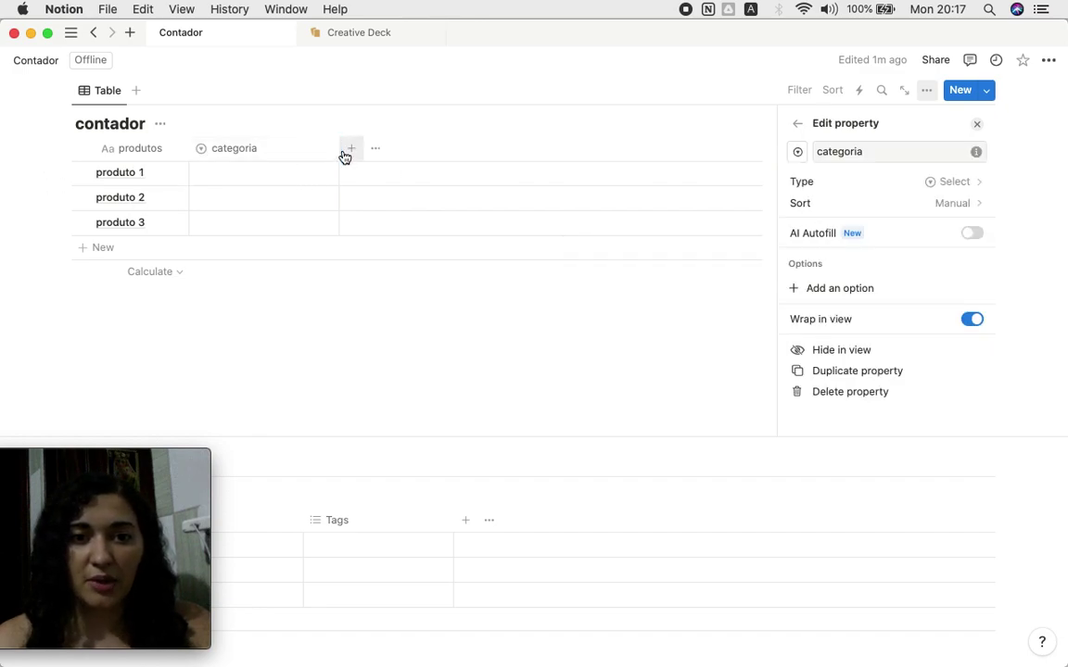
pyautogui.moveTo(339, 147); pyautogui.dragTo(267, 148)
pyautogui.click(252, 160)
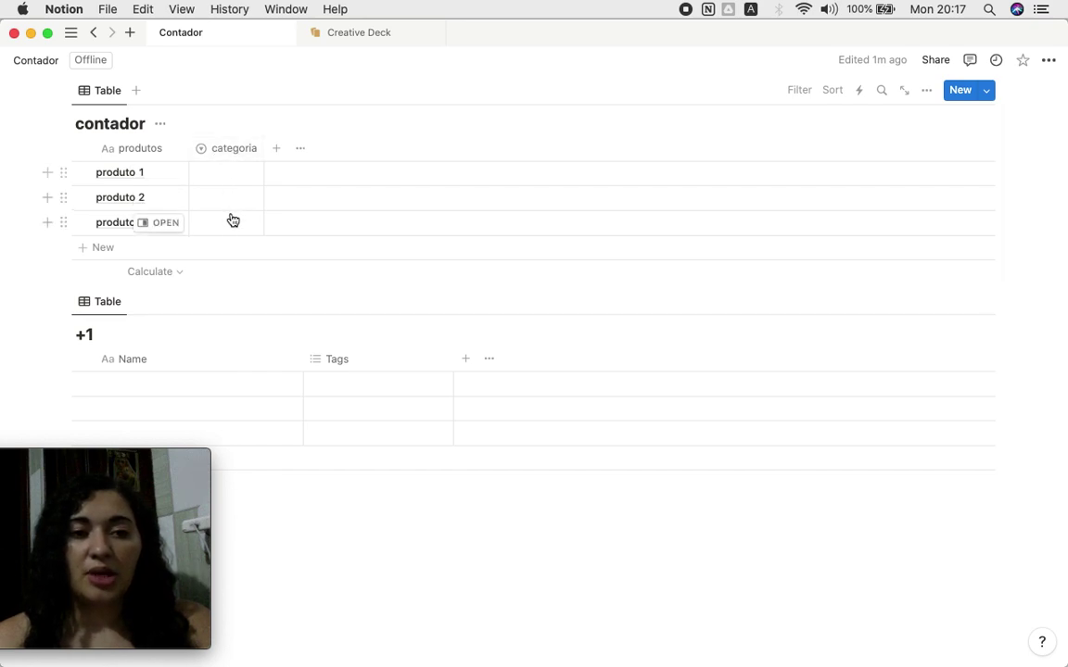
# - Add a Formula property named "total" to the contador table
pyautogui.click(276, 149)
pyautogui.write('for')
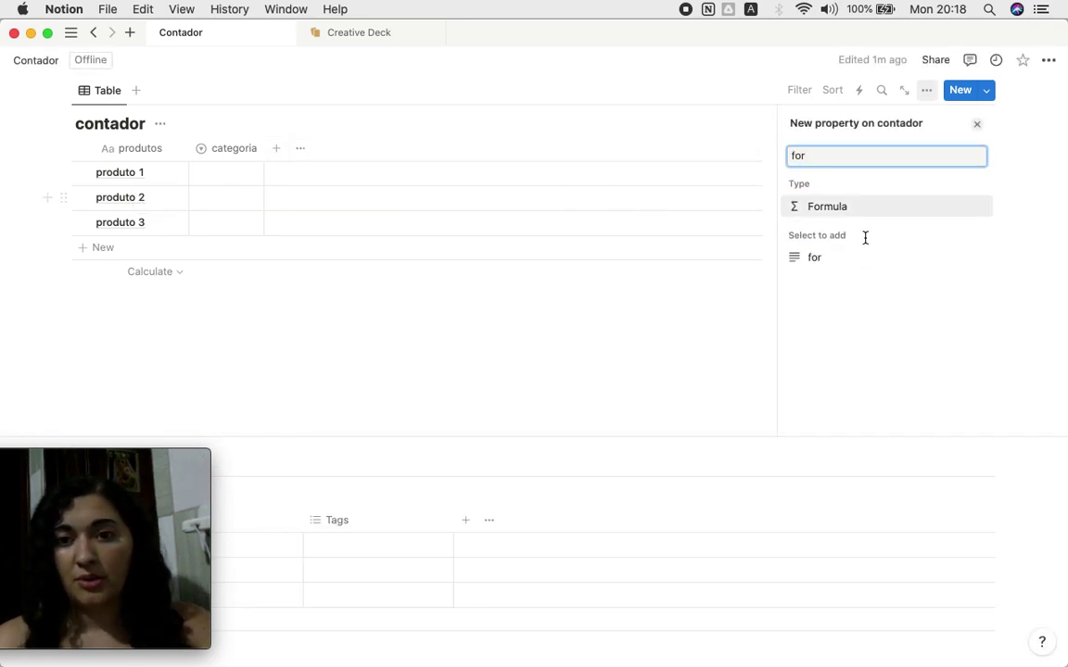
pyautogui.click(879, 212)
pyautogui.doubleClick(841, 151)
pyautogui.write('total')
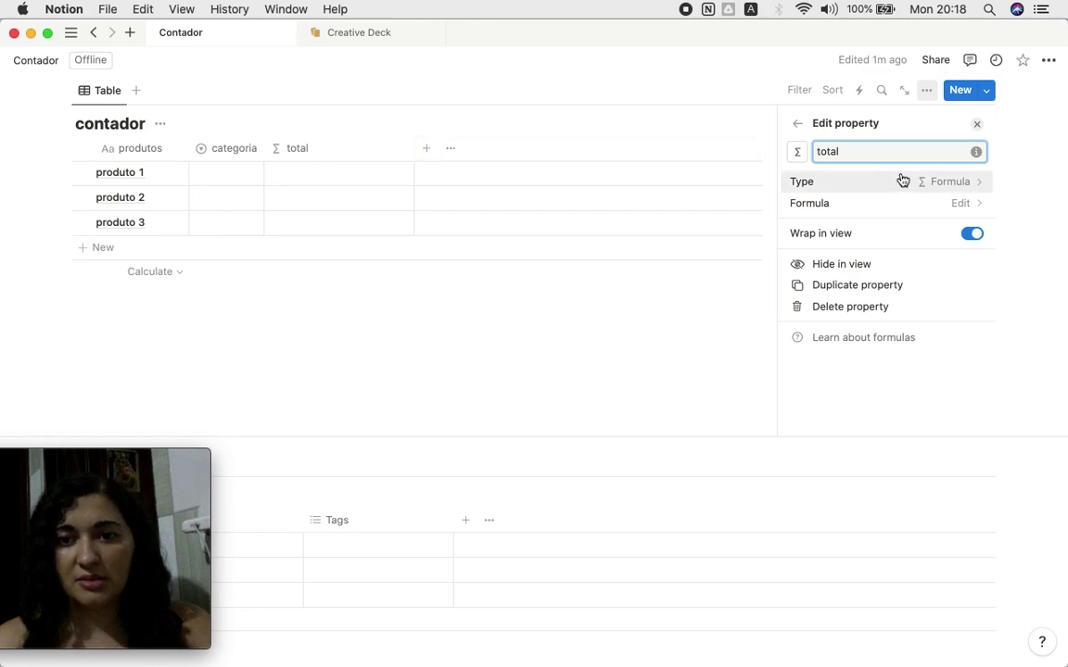
pyautogui.click(797, 154)
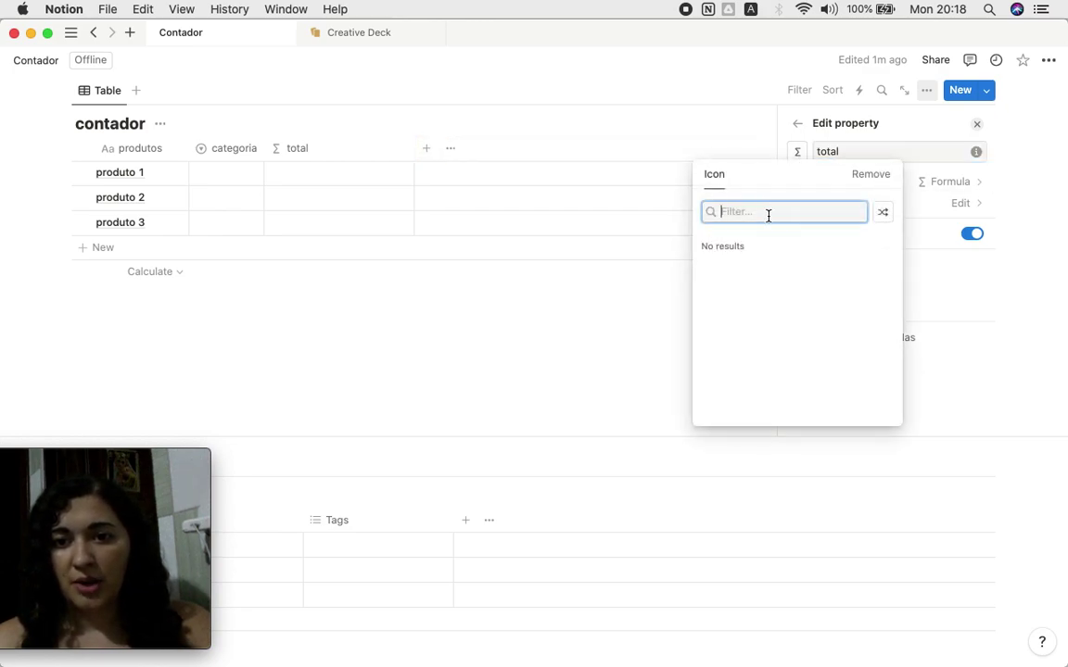
pyautogui.write('num')
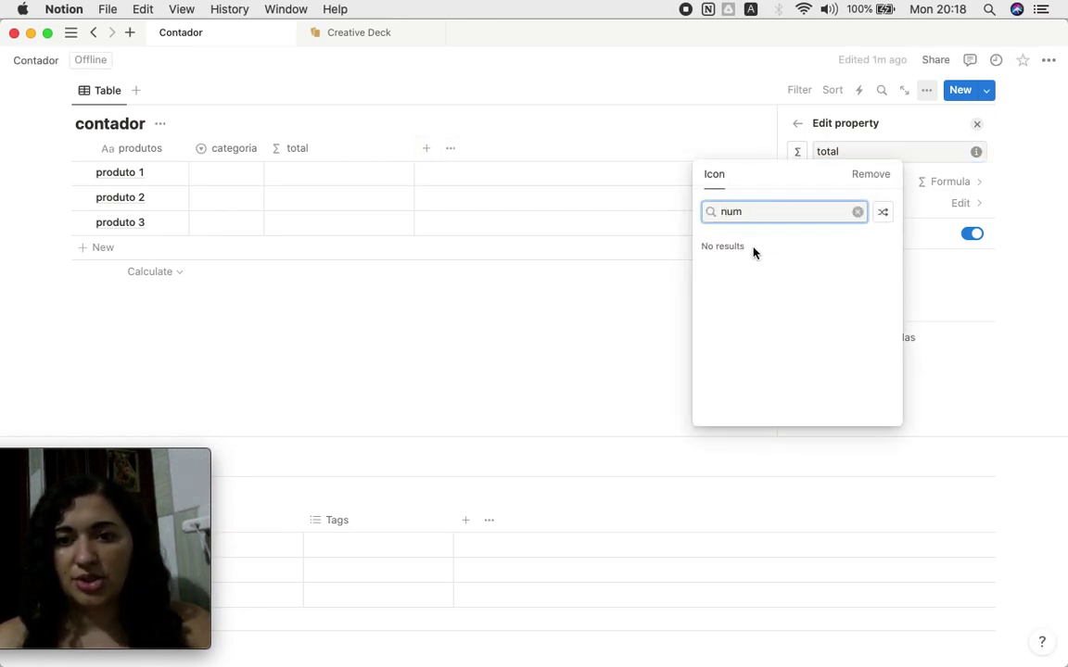
pyautogui.doubleClick(763, 213)
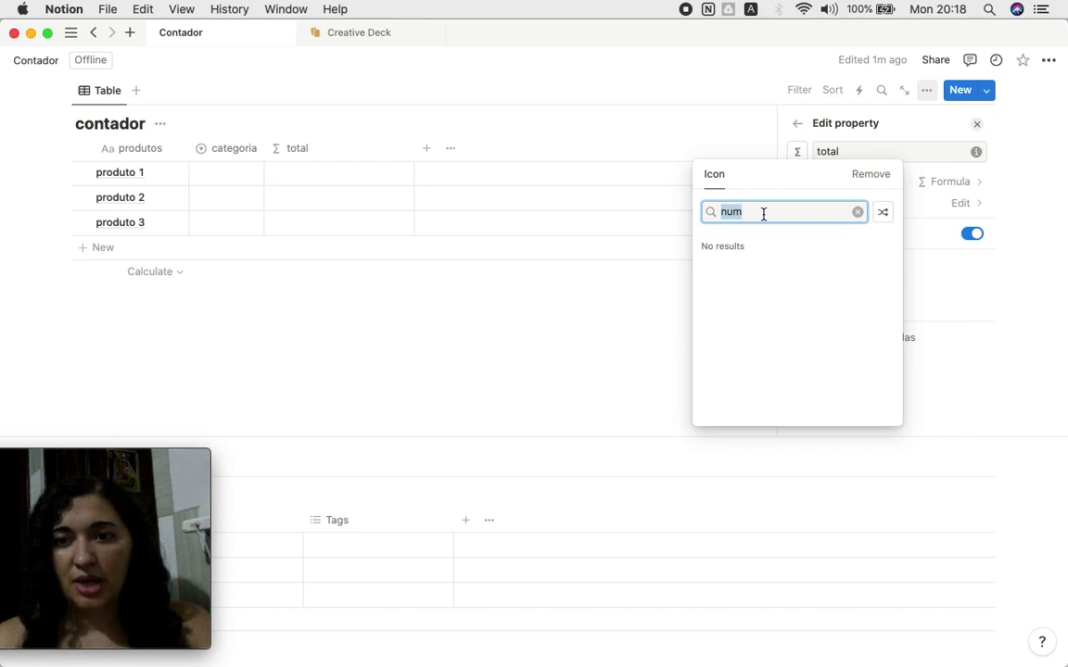
pyautogui.click(742, 79)
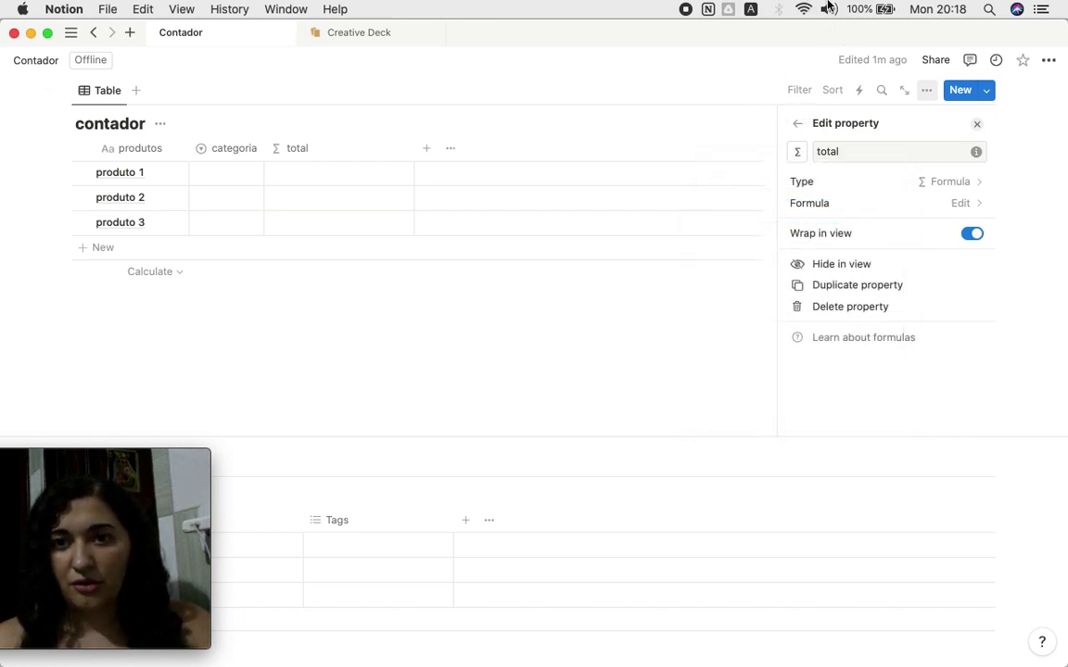
# - Finish editing the total property and narrow its column in the contador table
pyautogui.click(977, 124)
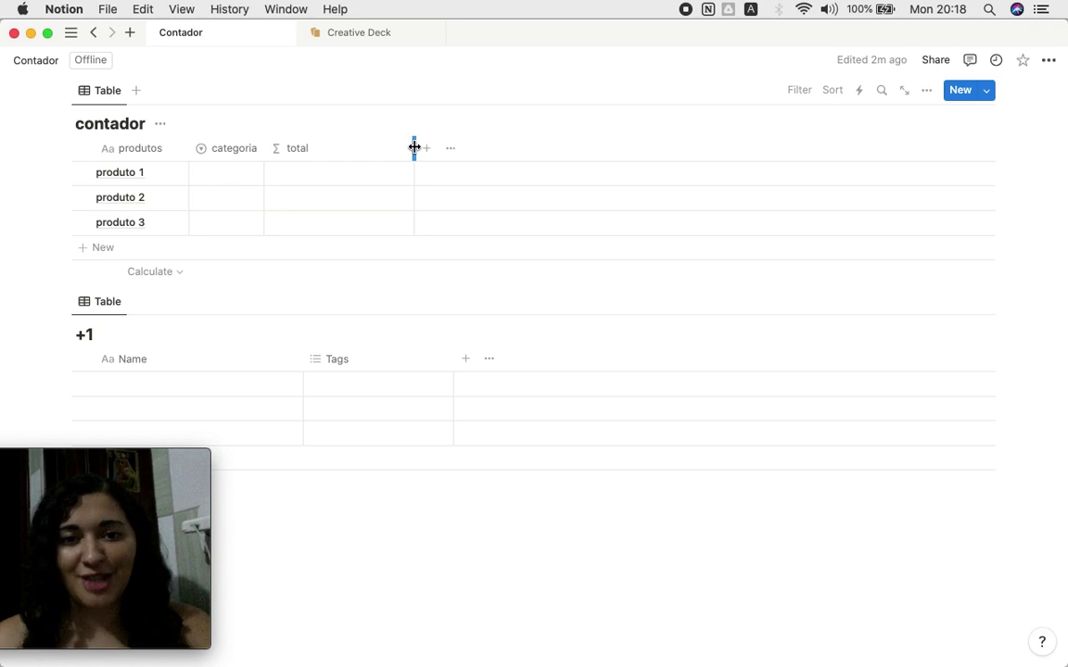
pyautogui.moveTo(415, 148); pyautogui.dragTo(307, 164)
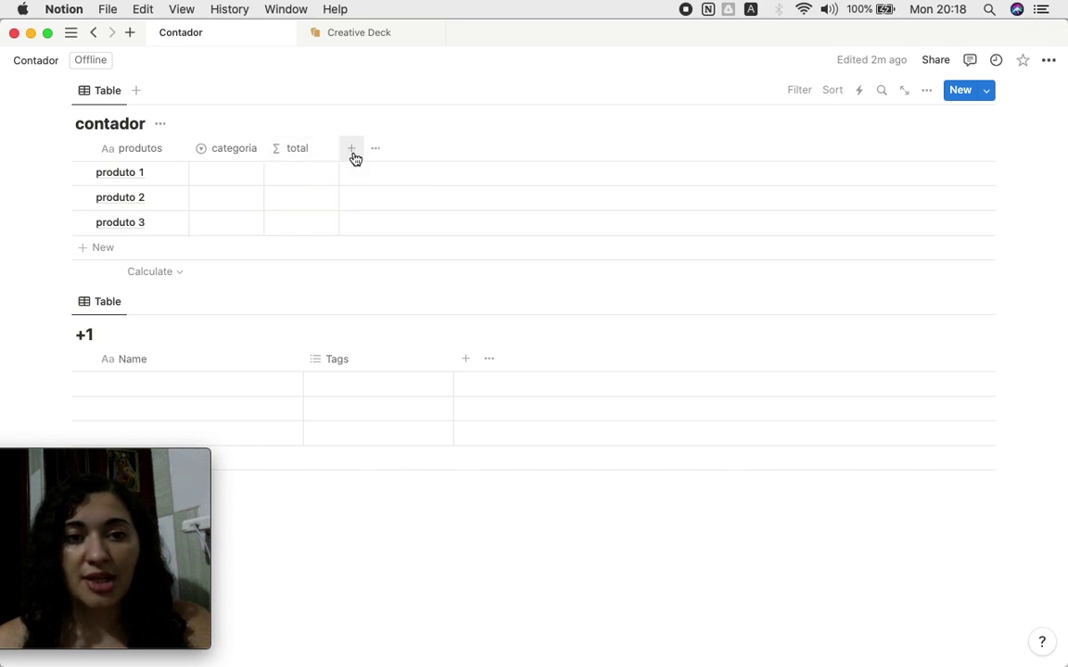
# - Add a Button property named "adicionar" to the contador table
pyautogui.click(354, 154)
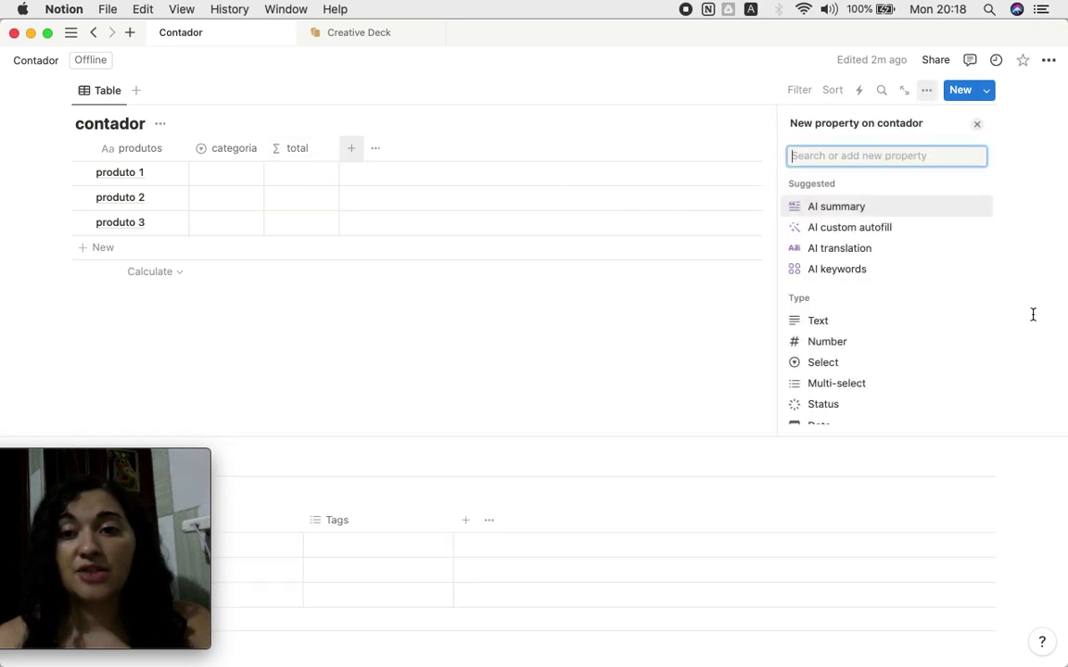
pyautogui.scroll(-5, 896, 319)
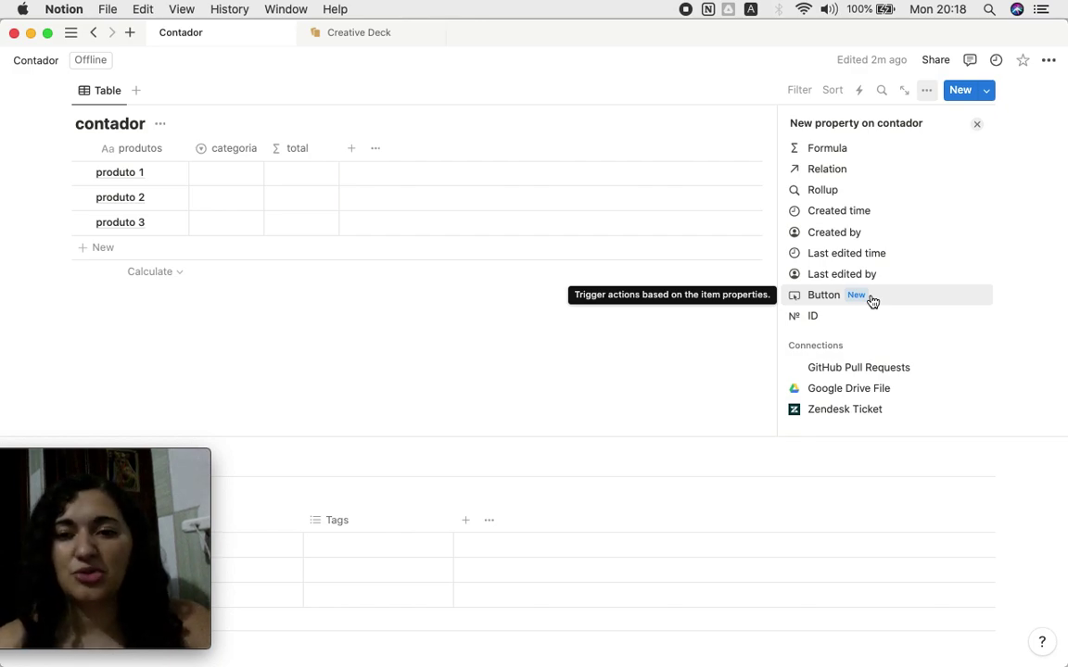
pyautogui.click(871, 298)
pyautogui.doubleClick(836, 150)
pyautogui.write('a')
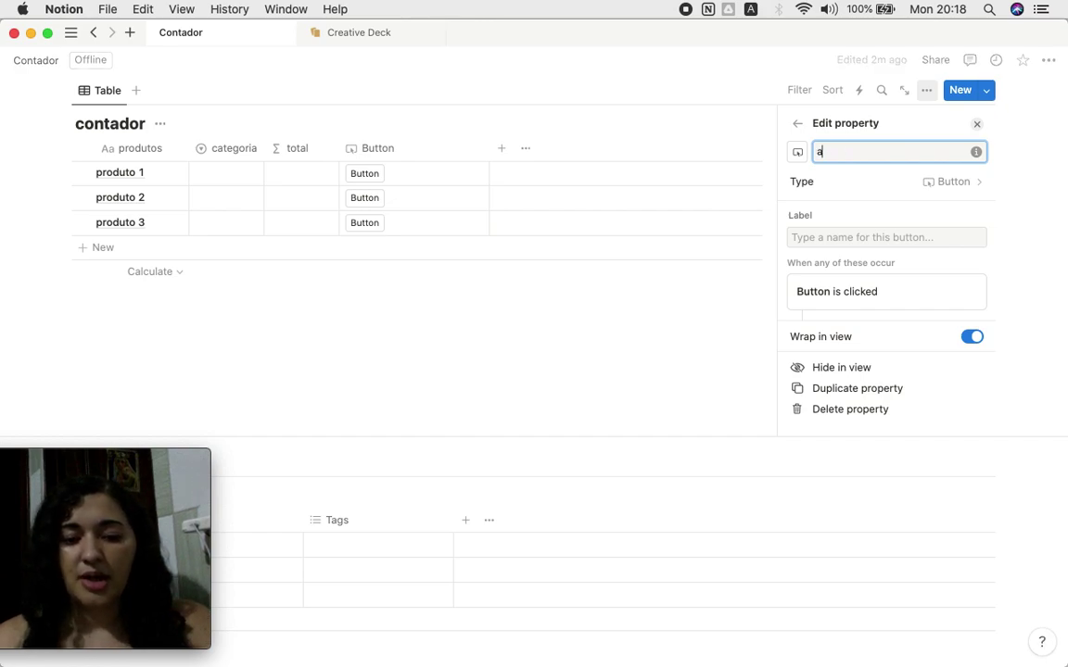
pyautogui.write('dicionar')
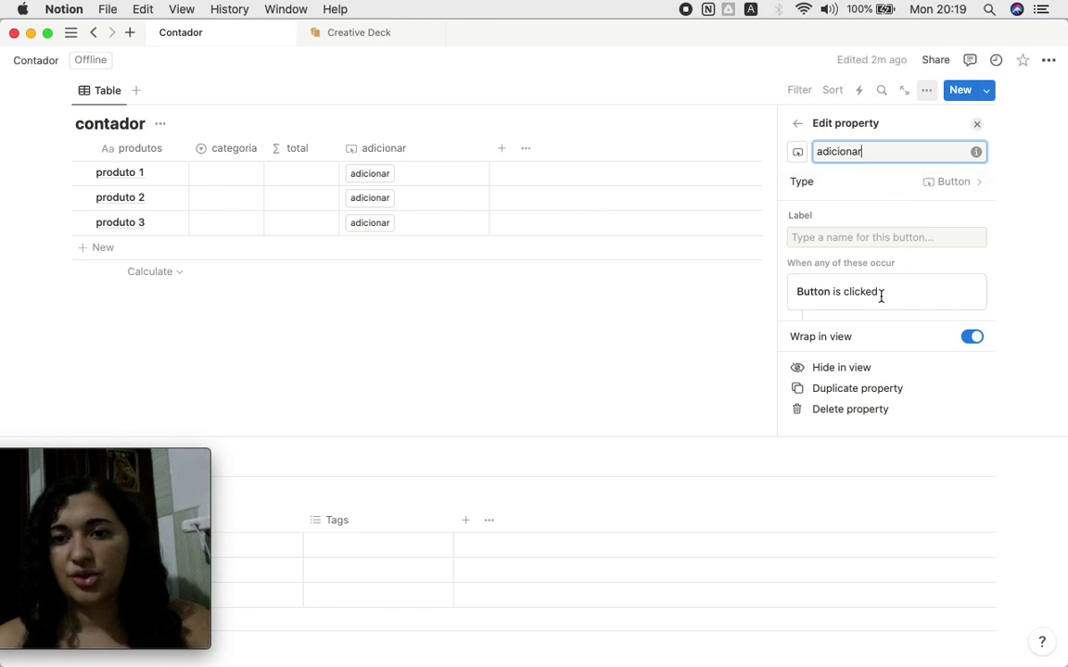
# - Set the label of the adicionar button to "+1"
pyautogui.scroll(-2, 881, 290)
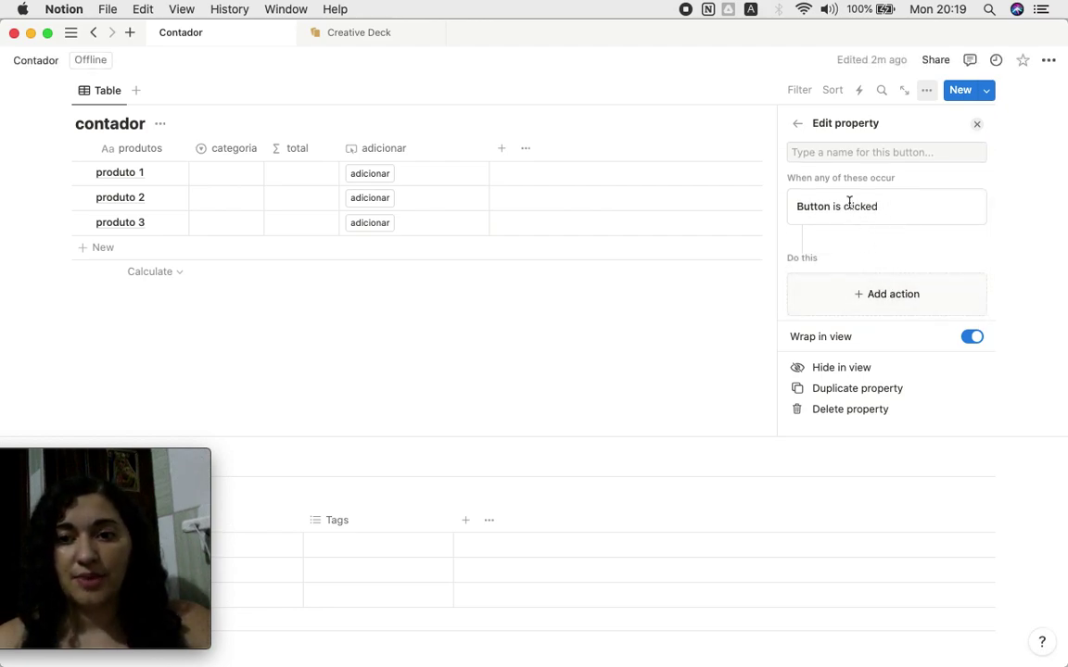
pyautogui.scroll(2, 844, 208)
pyautogui.click(823, 240)
pyautogui.write('+1')
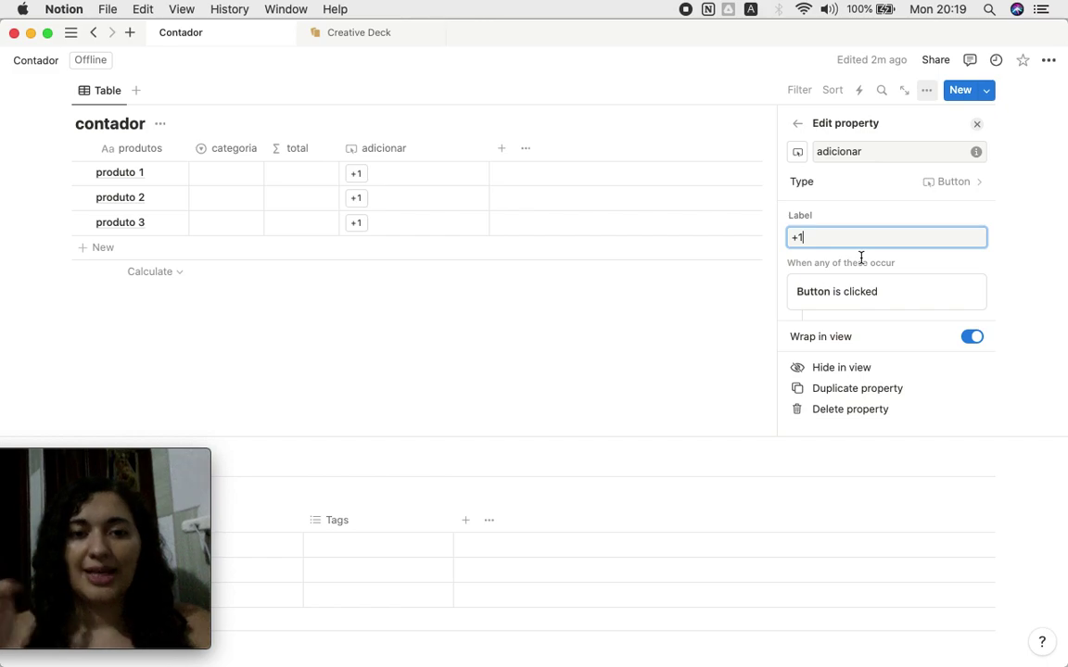
pyautogui.scroll(-2, 861, 258)
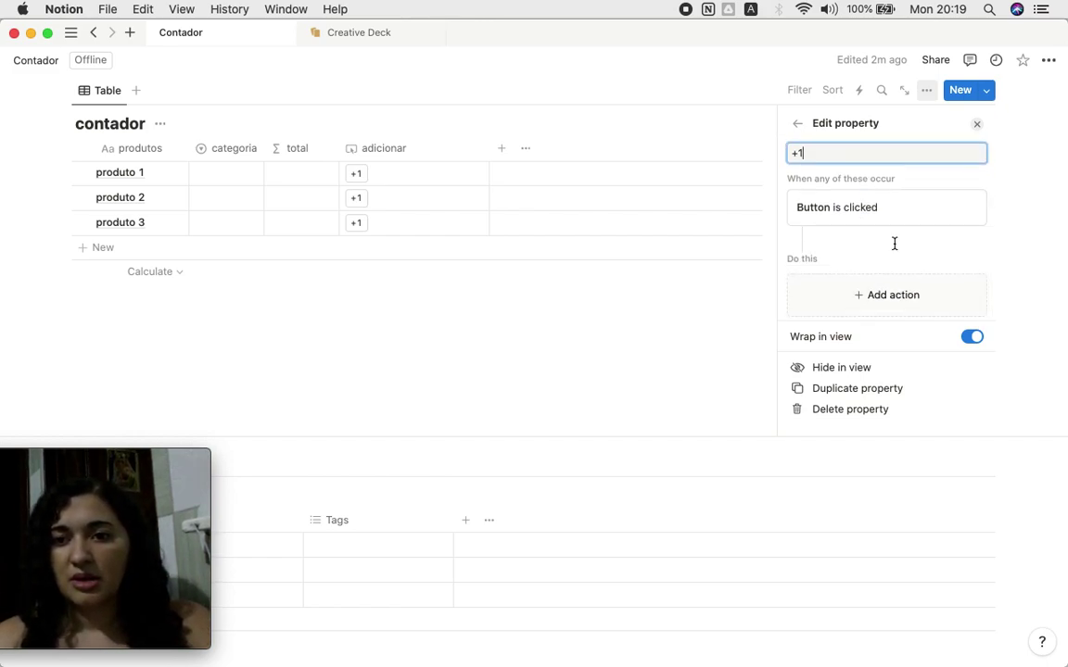
pyautogui.click(883, 253)
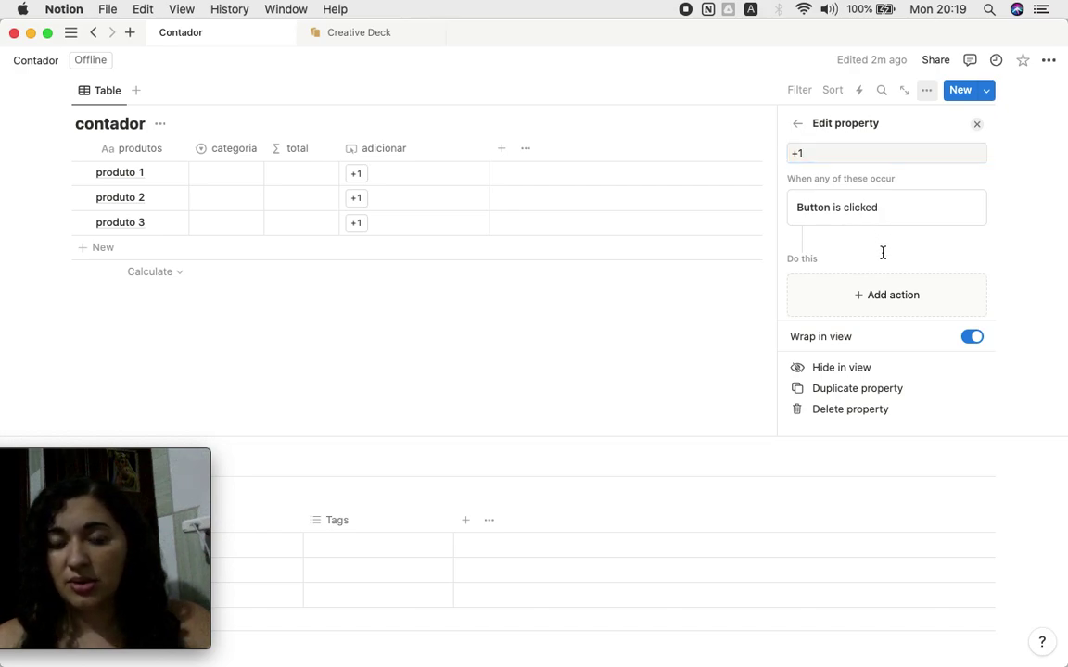
pyautogui.scroll(2, 883, 252)
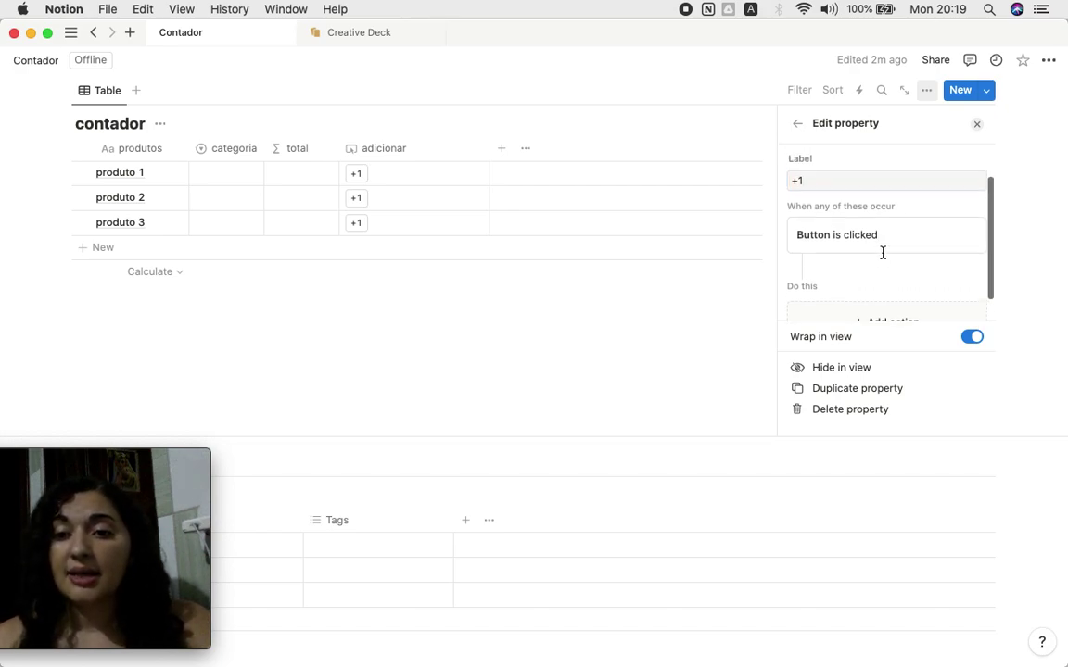
pyautogui.scroll(-2, 883, 252)
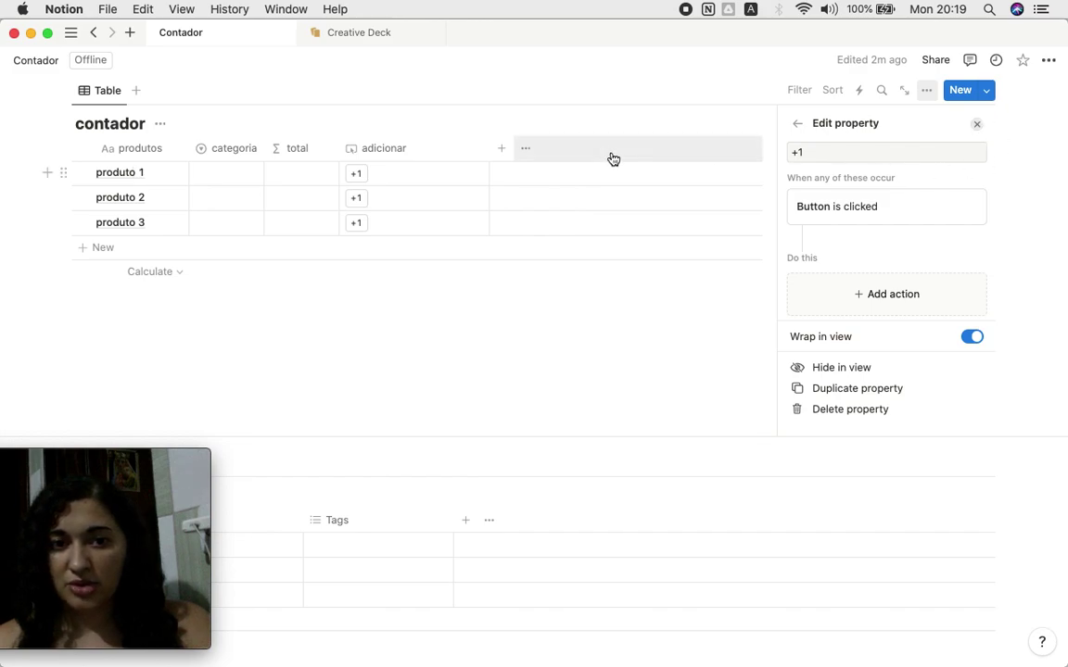
# - Narrow the adicionar column in the contador table and rename the property as "+1"
pyautogui.moveTo(487, 148); pyautogui.dragTo(375, 149)
pyautogui.click(396, 157)
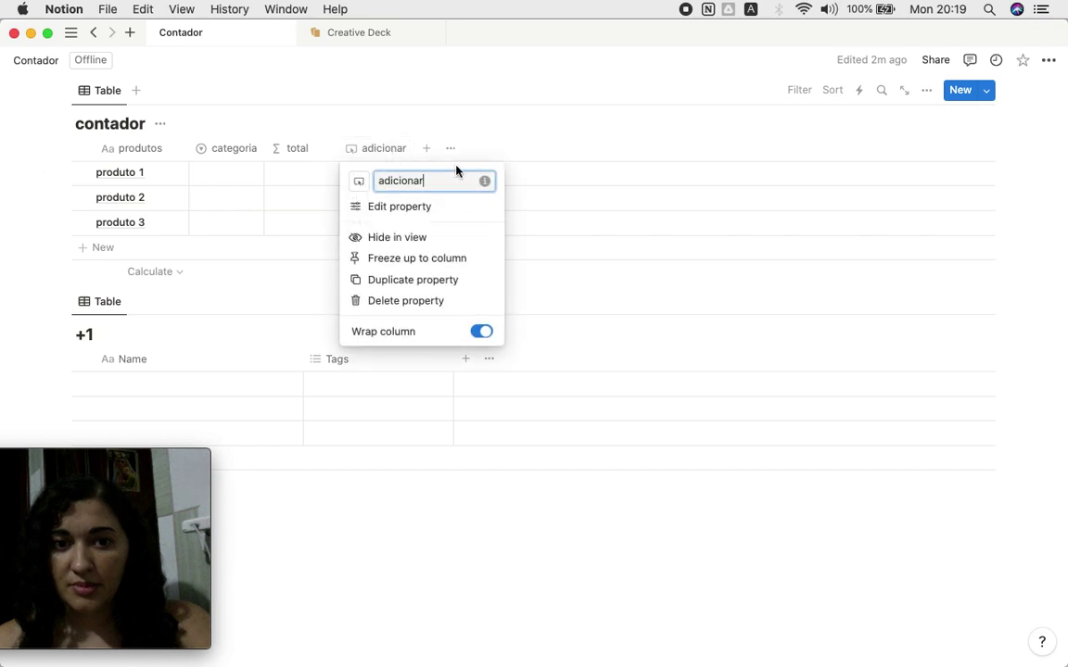
pyautogui.doubleClick(394, 181)
pyautogui.write('+1')
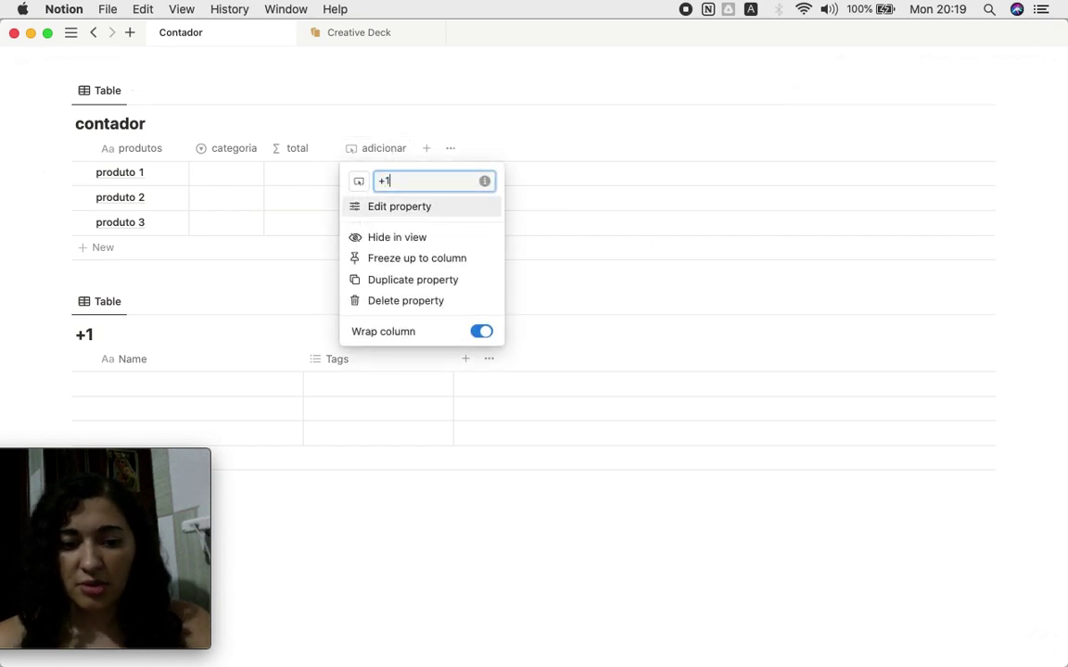
pyautogui.press('Return')
pyautogui.click(404, 152)
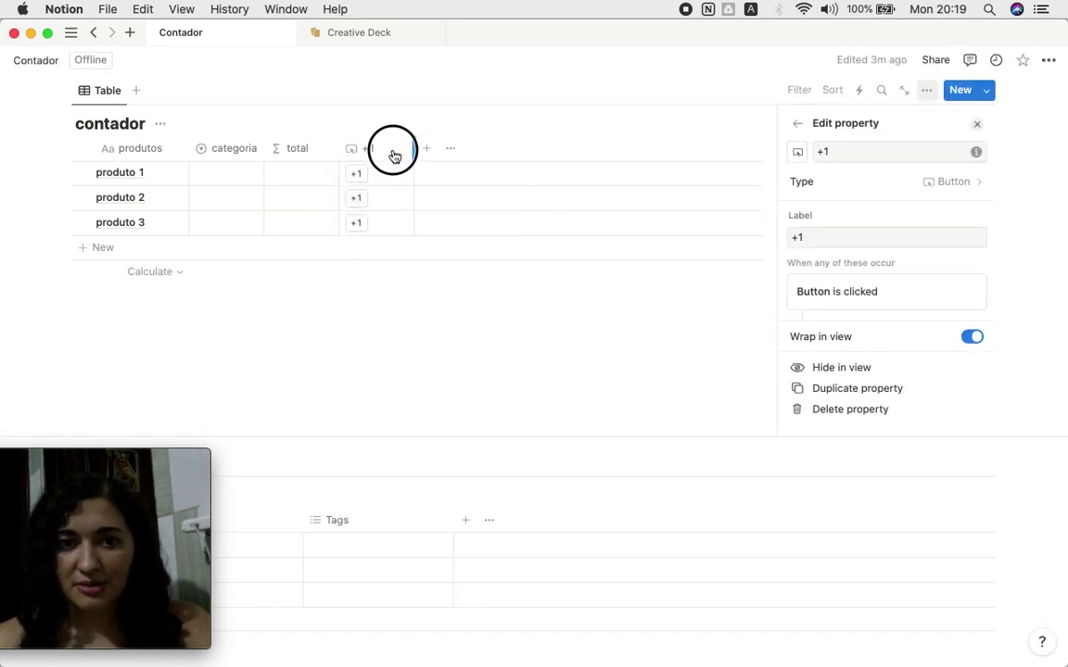
pyautogui.click(432, 152)
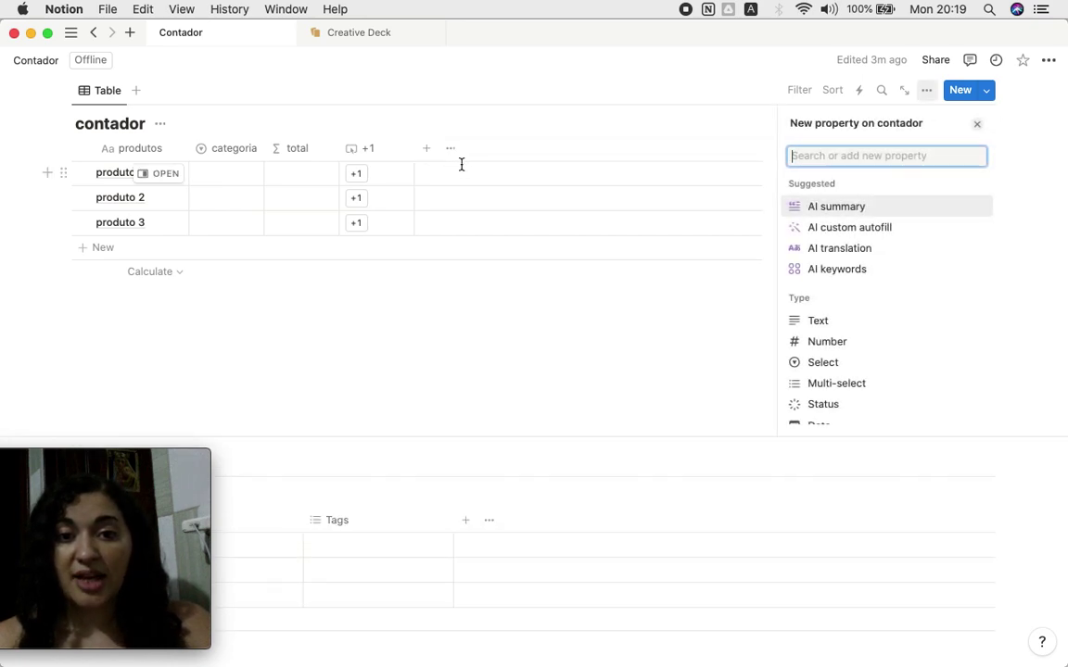
pyautogui.scroll(-5, 849, 297)
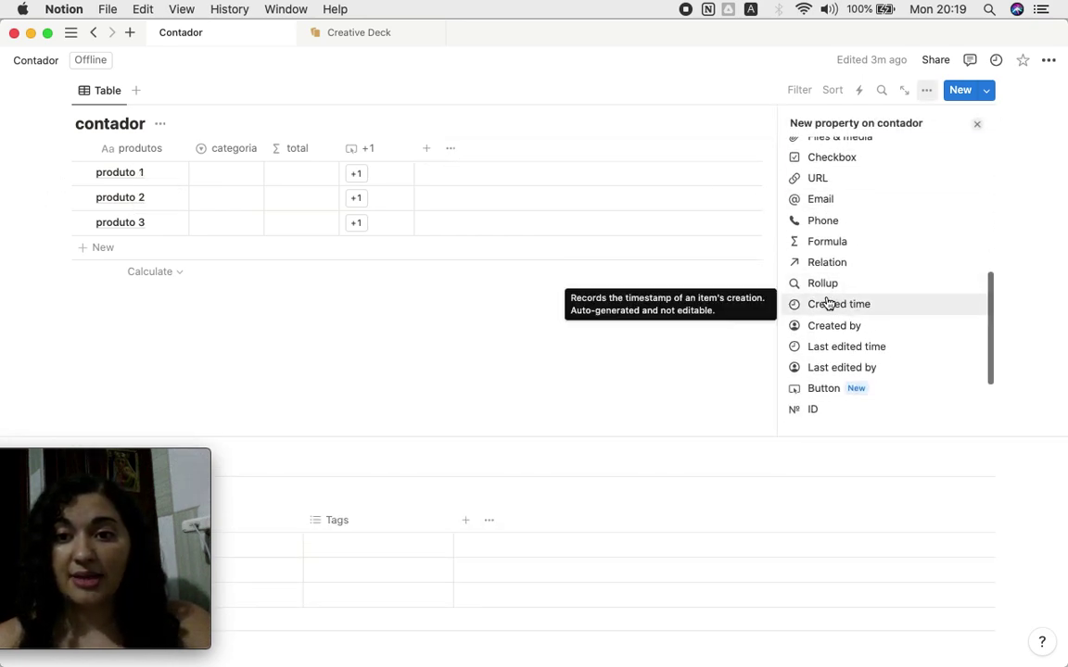
pyautogui.click(815, 265)
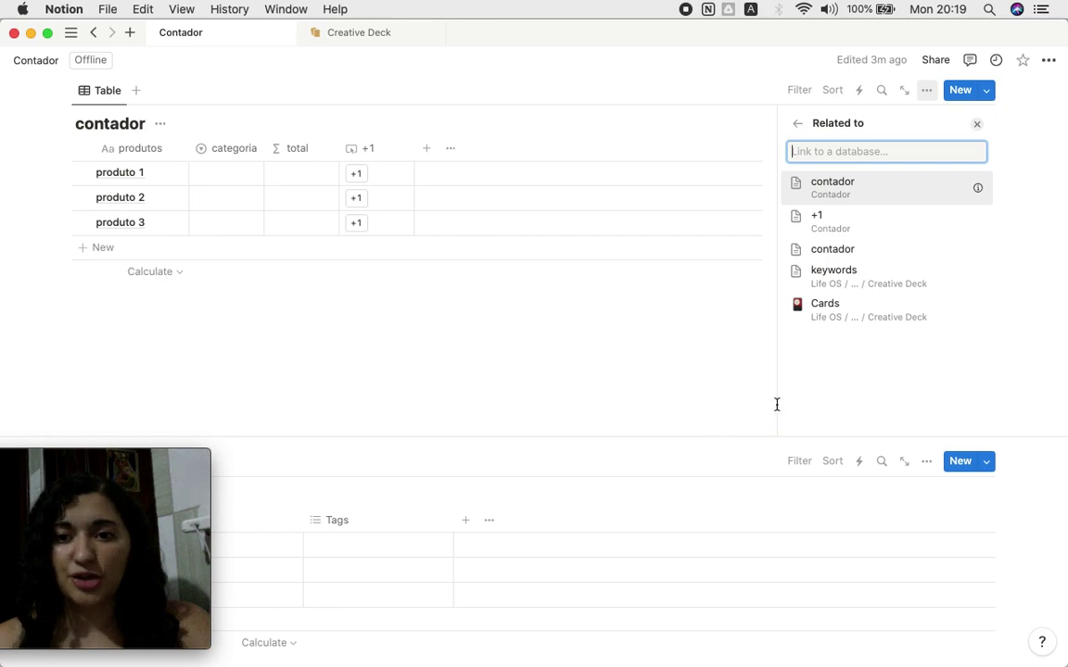
pyautogui.click(816, 232)
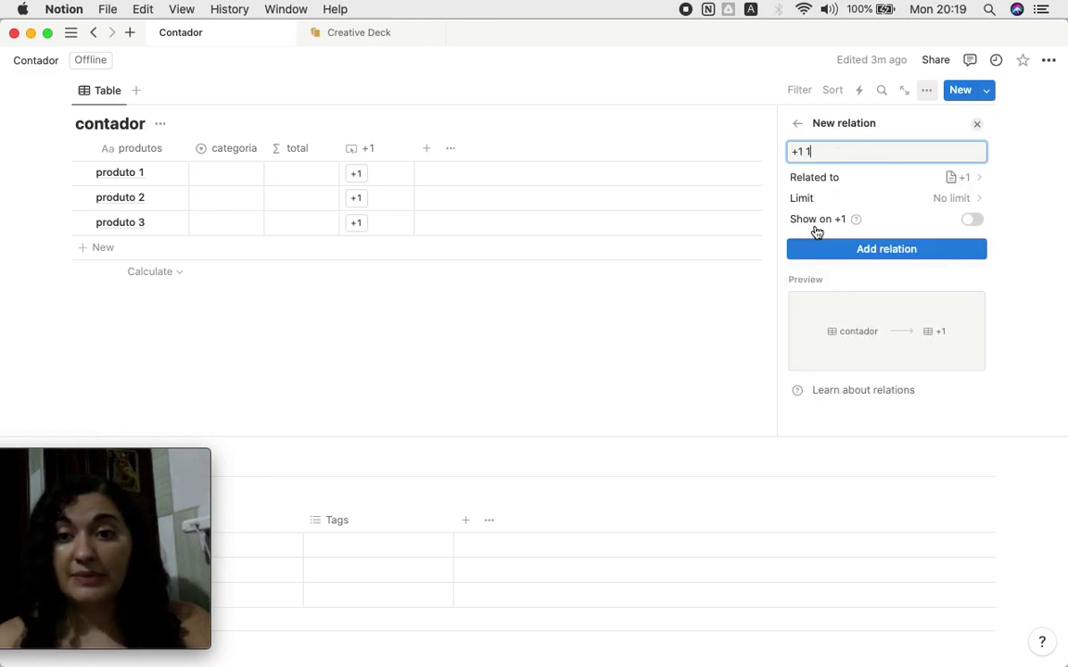
pyautogui.click(974, 219)
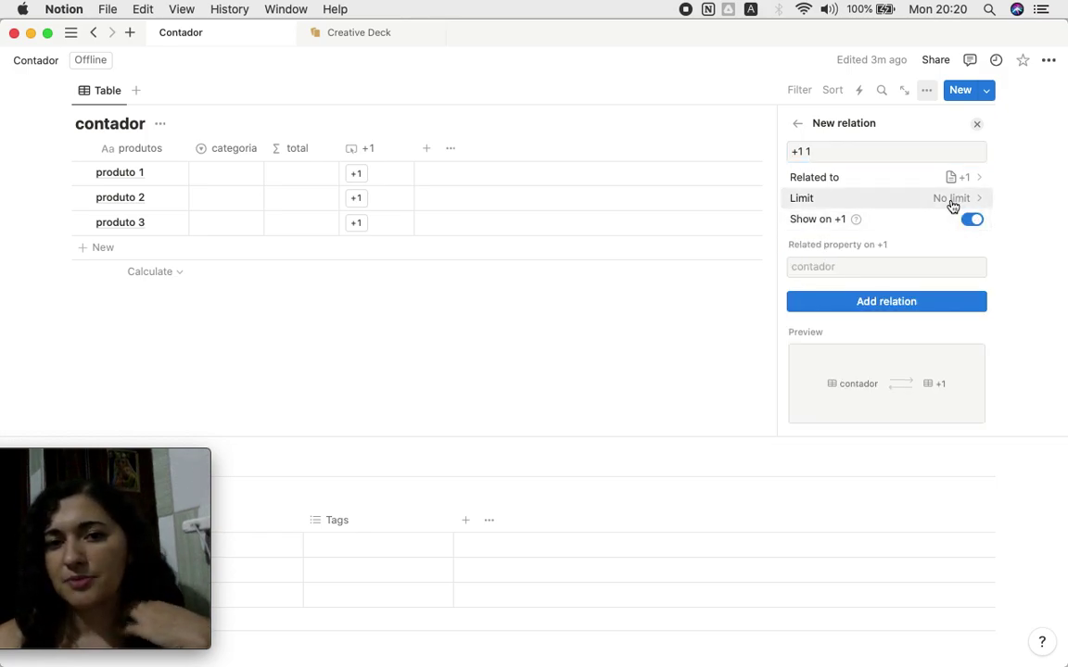
pyautogui.click(823, 153)
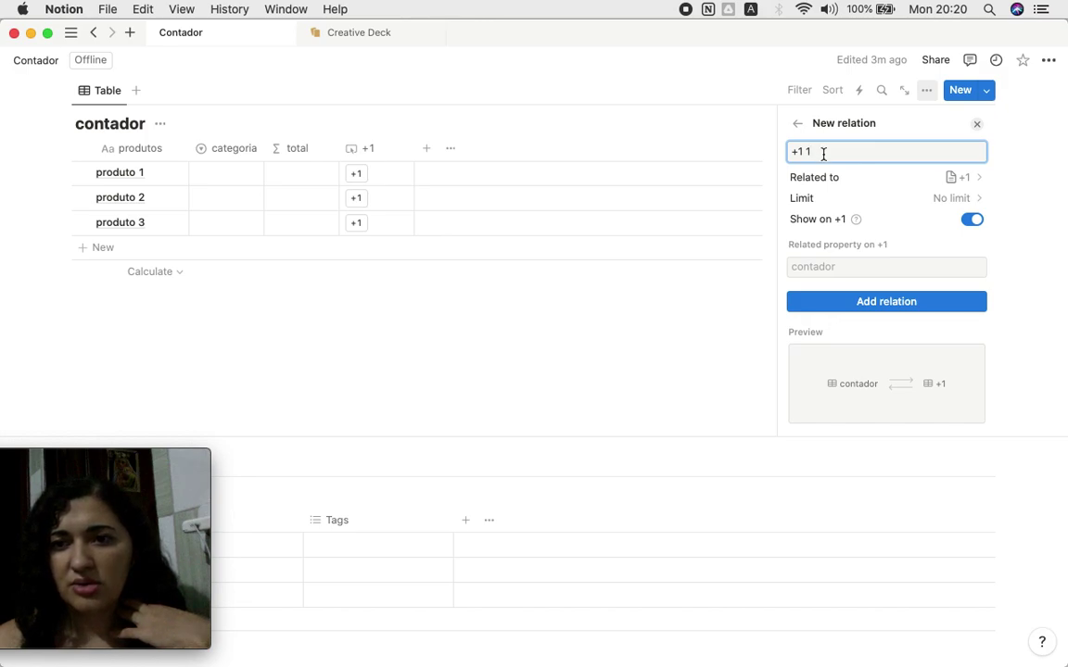
pyautogui.moveTo(824, 153); pyautogui.dragTo(785, 145)
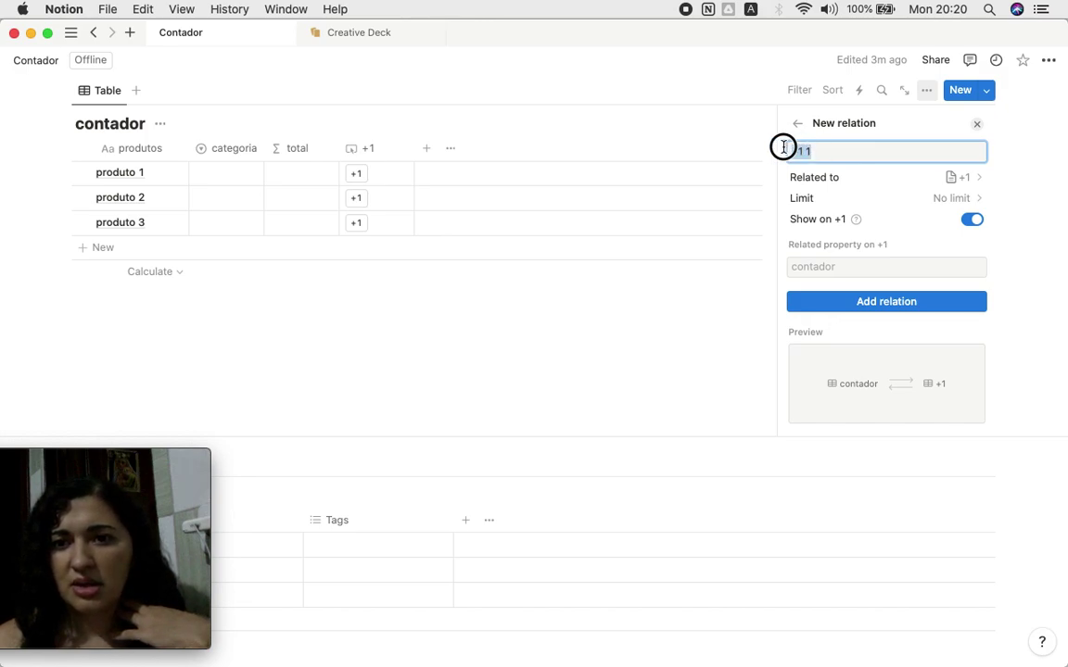
pyautogui.click(718, 143)
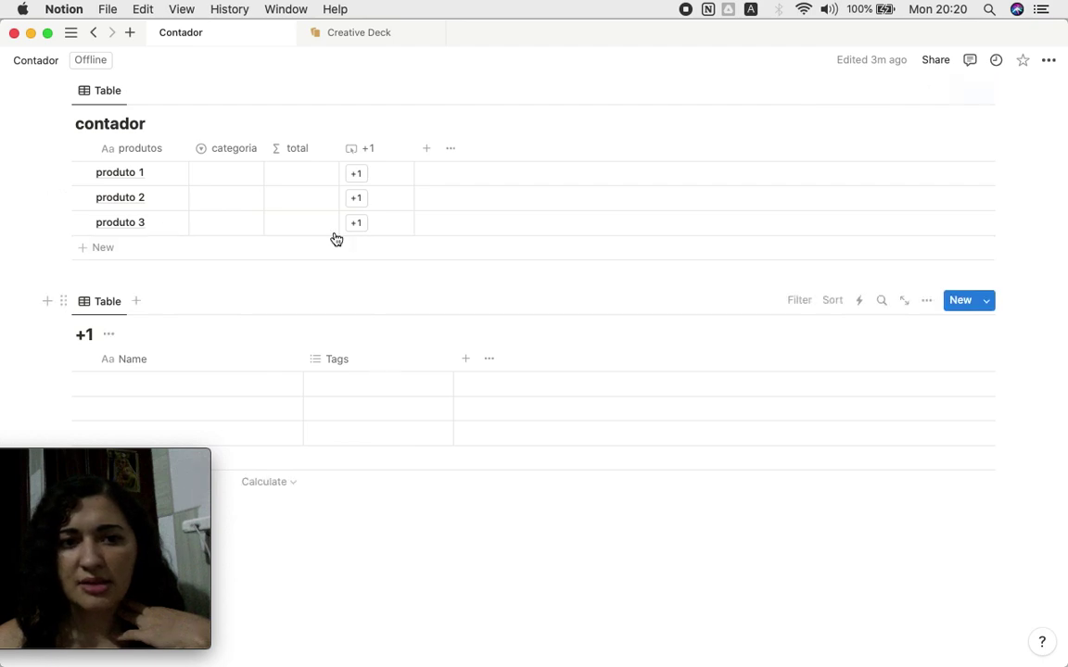
# - Add a Relation property named "items" from contador to the +1 database, with the relation also shown on +1
pyautogui.scroll(-1, 396, 321)
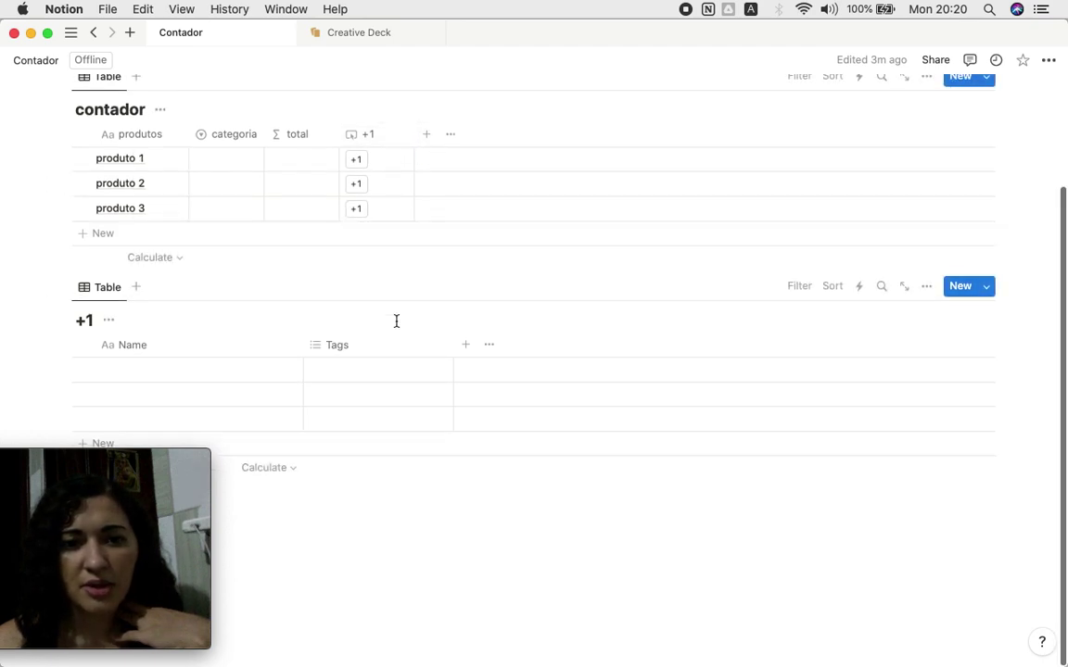
pyautogui.scroll(3, 396, 320)
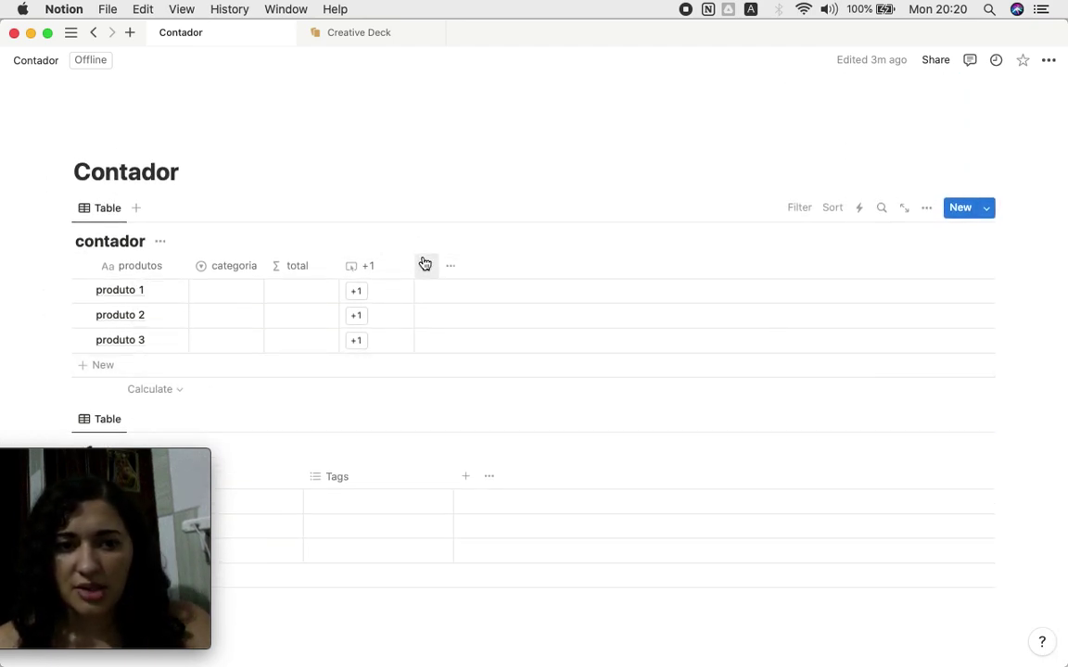
pyautogui.click(424, 265)
pyautogui.scroll(-3, 853, 427)
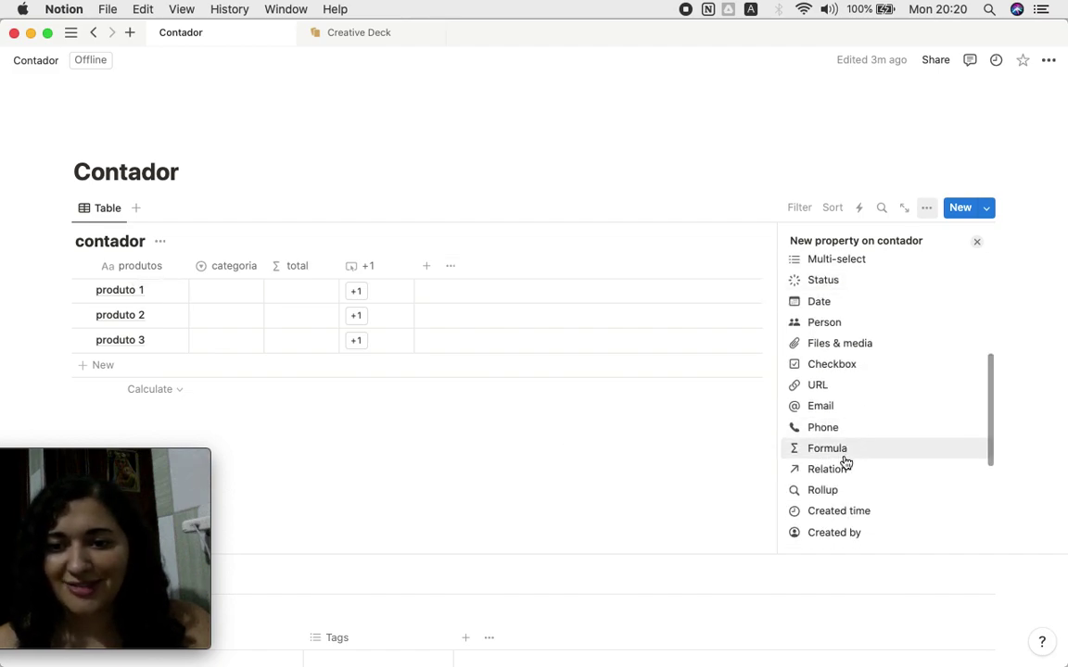
pyautogui.click(837, 471)
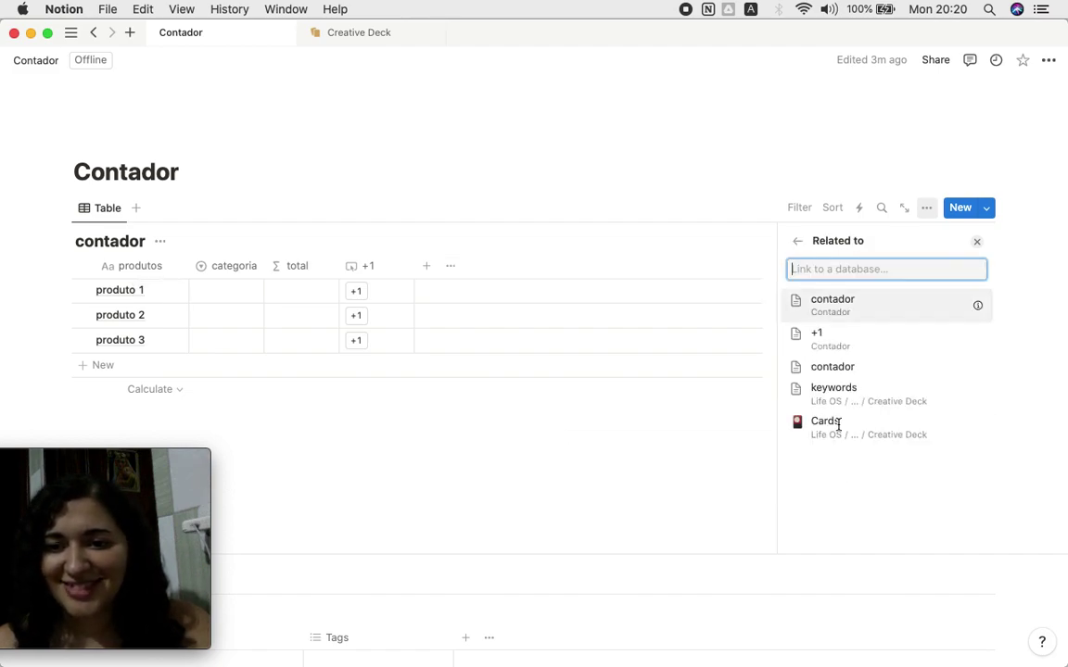
pyautogui.click(856, 339)
pyautogui.press('super+a')
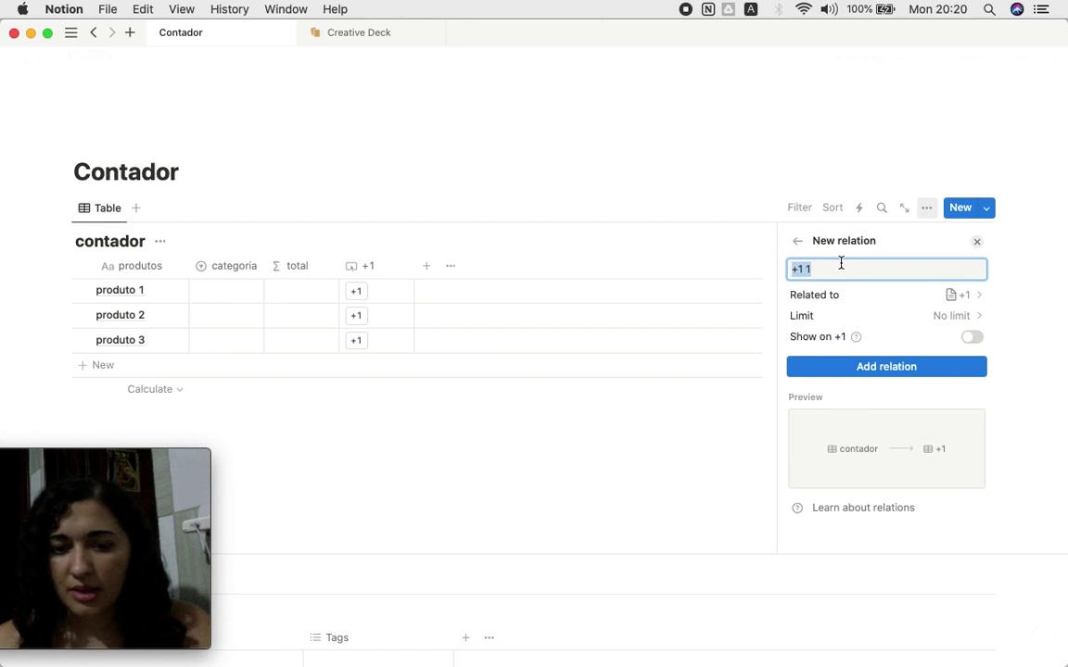
pyautogui.write('items')
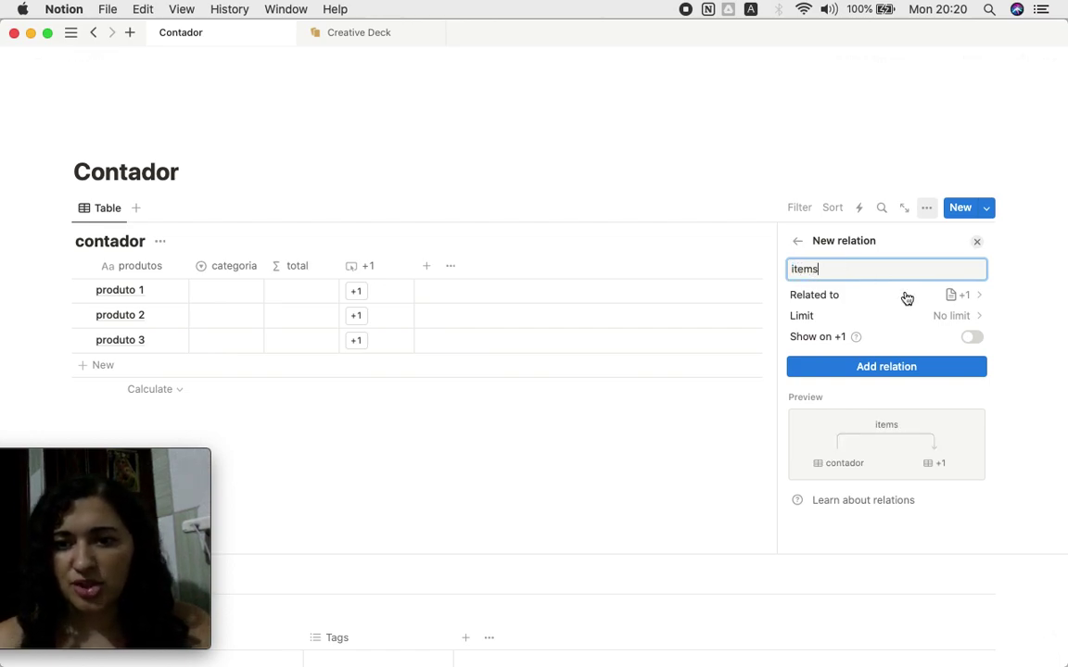
pyautogui.click(970, 340)
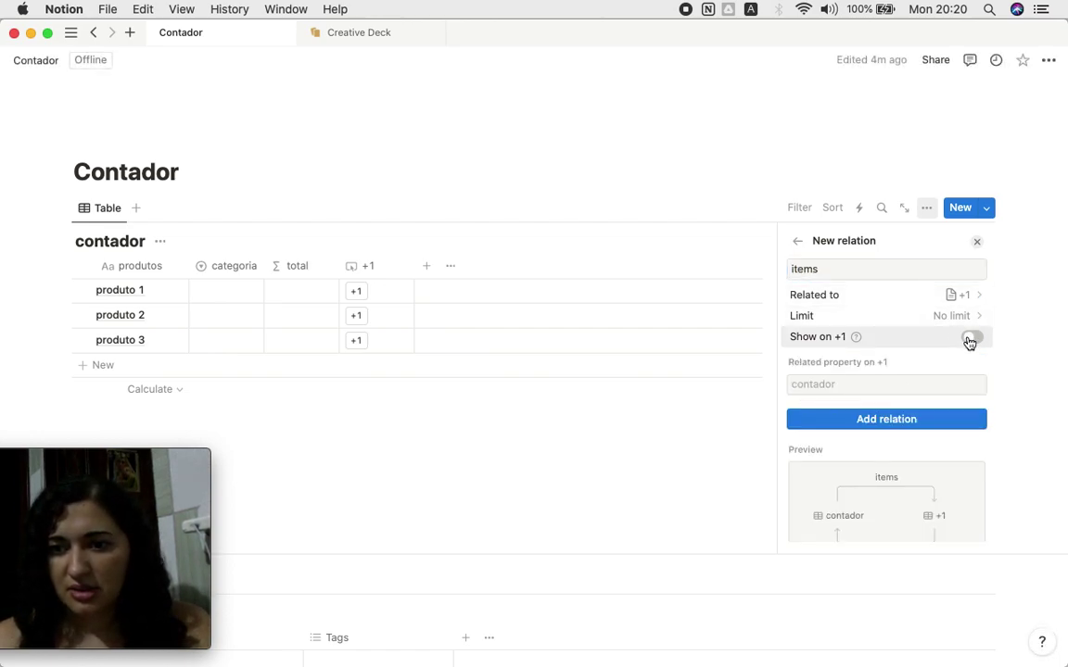
pyautogui.click(860, 424)
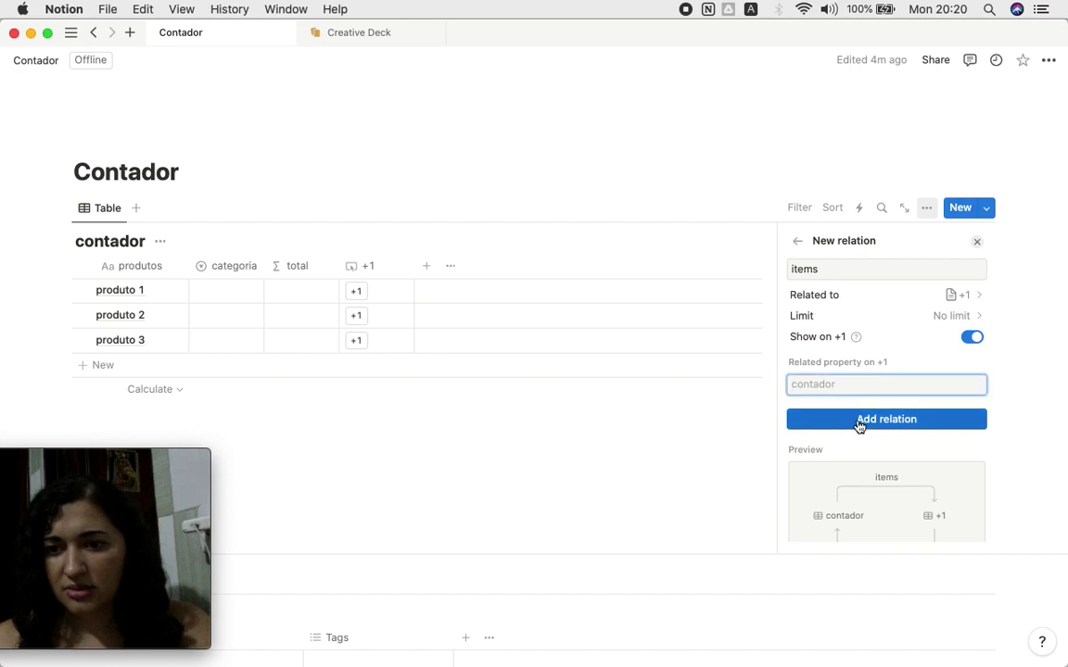
# - Create the configured items relation to the +1 database and open the total property's formula for editing
pyautogui.click(882, 418)
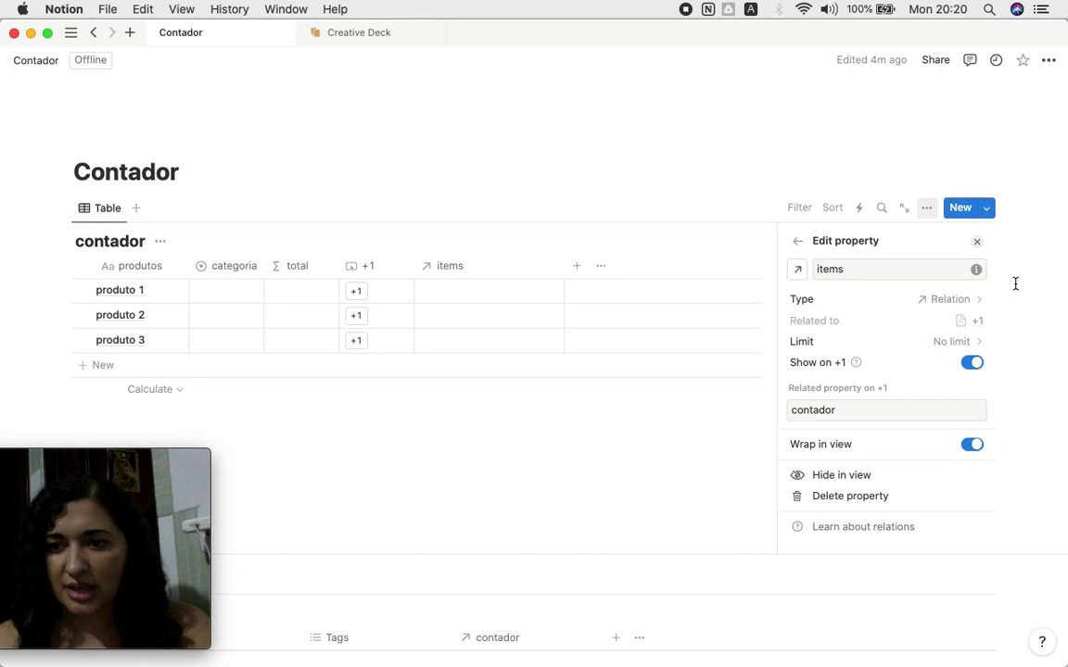
pyautogui.click(533, 244)
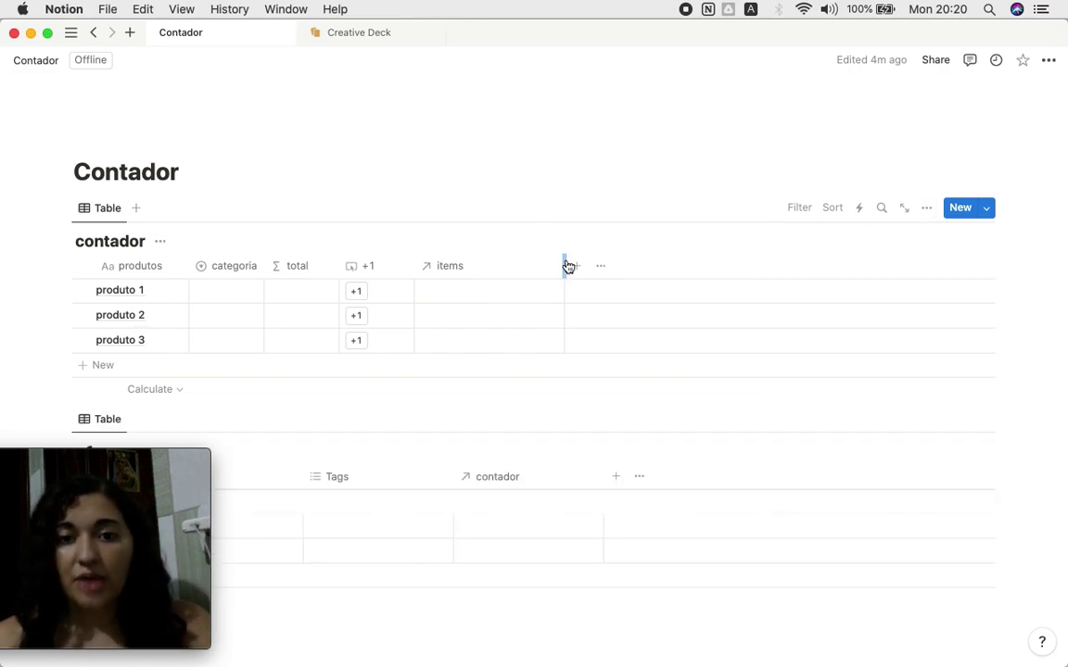
pyautogui.click(297, 295)
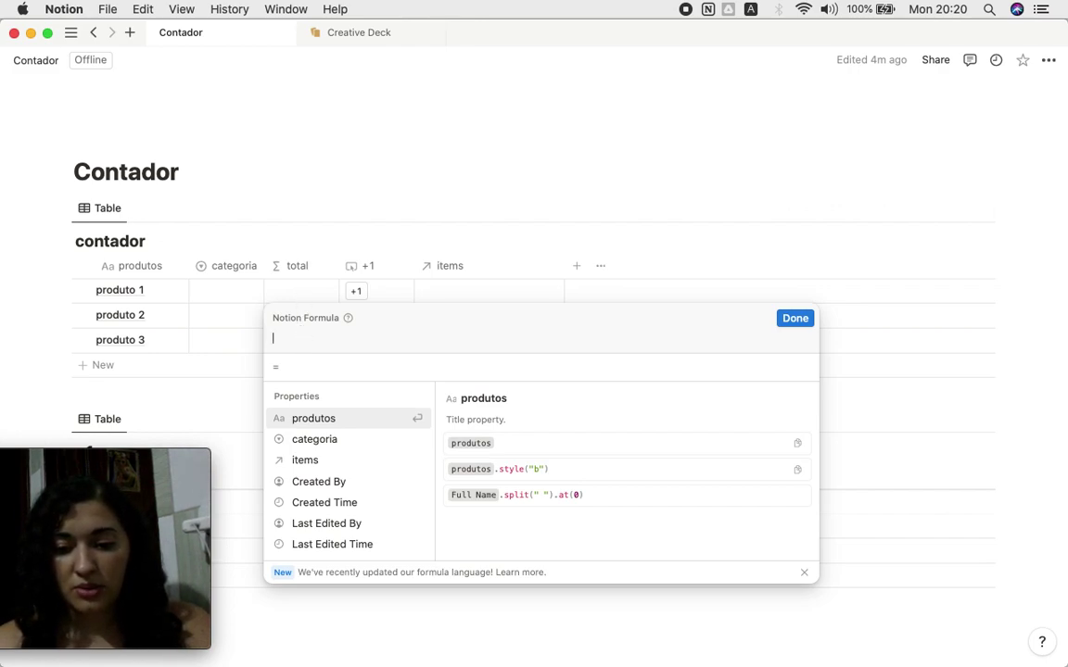
pyautogui.write('co')
pyautogui.press('BackSpace')
pyautogui.press('BackSpace')
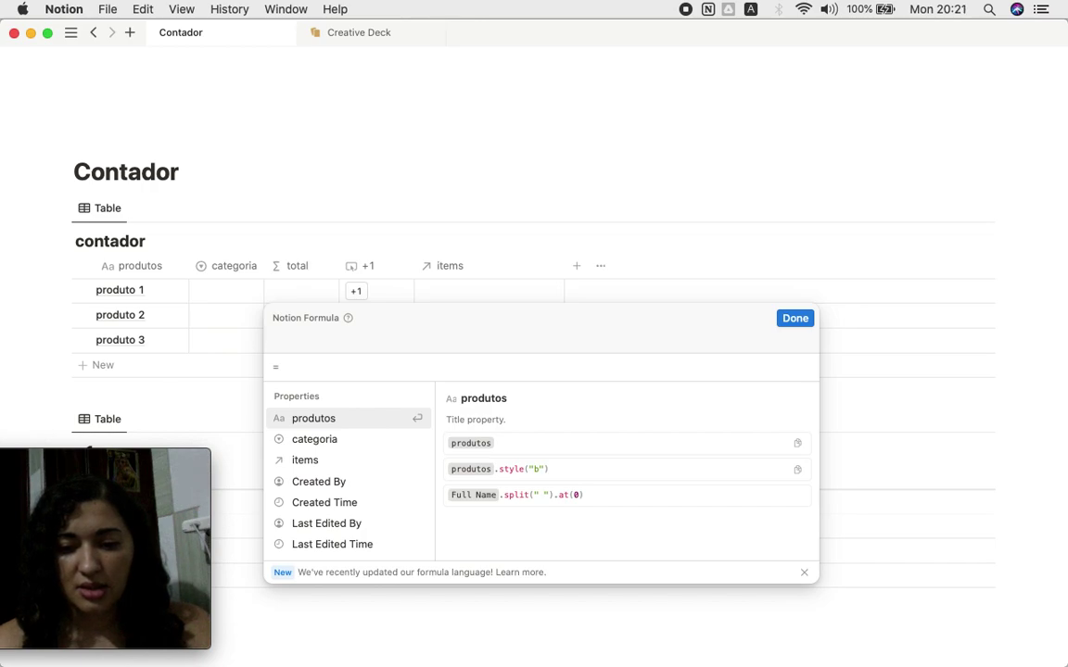
pyautogui.write('u')
pyautogui.press('BackSpace')
pyautogui.write('co')
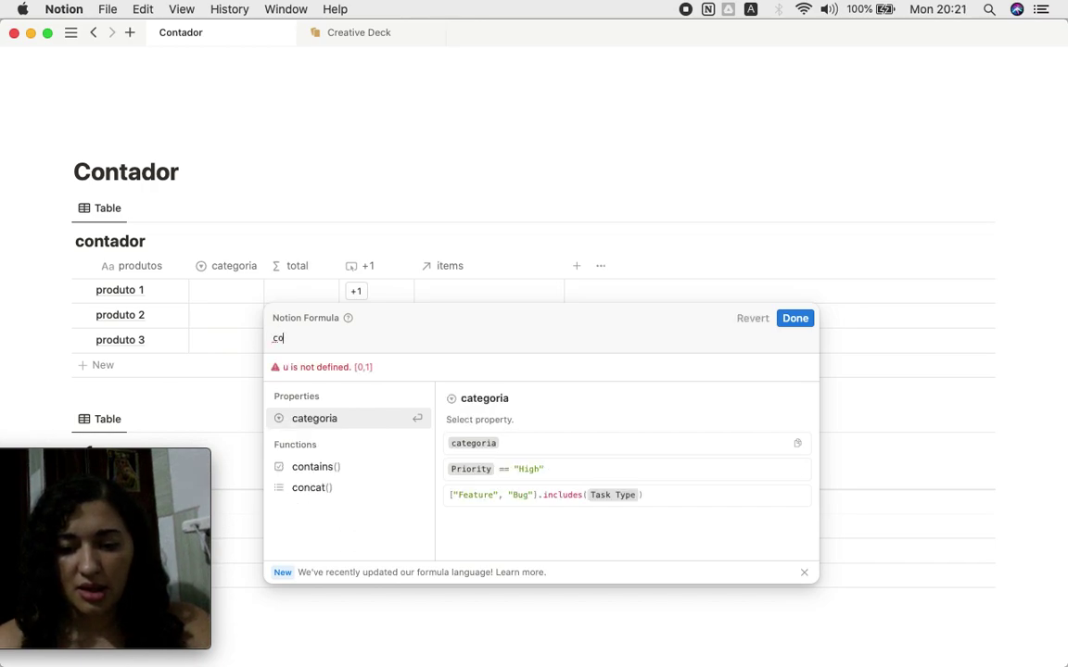
pyautogui.press('BackSpace')
pyautogui.press('BackSpace')
pyautogui.write('su')
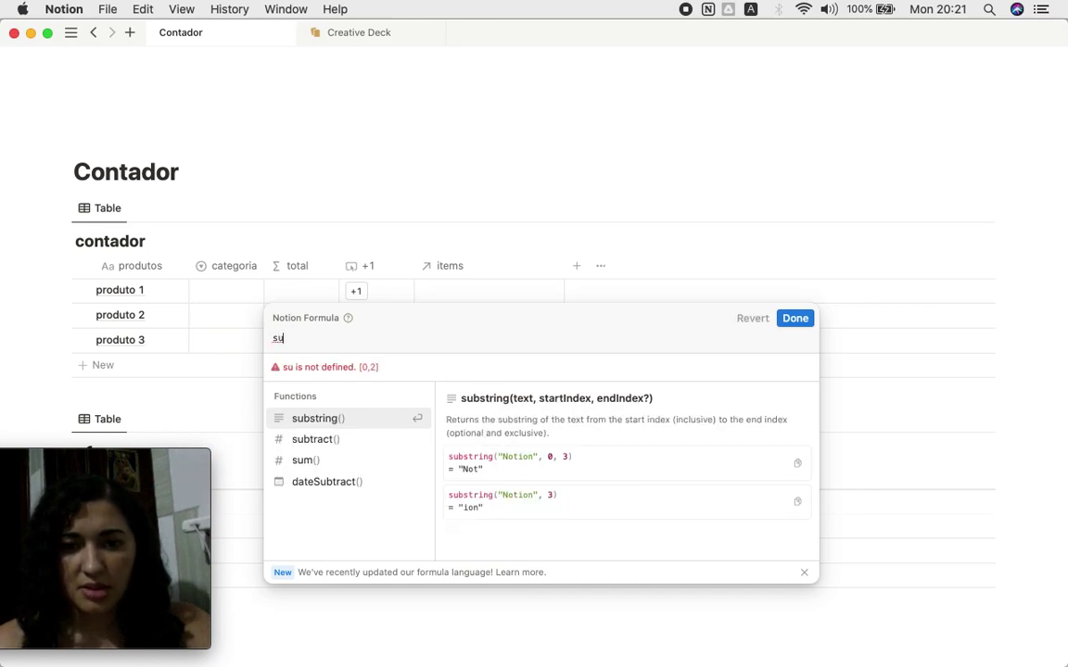
pyautogui.write('m')
pyautogui.press('BackSpace')
pyautogui.press('BackSpace')
pyautogui.press('BackSpace')
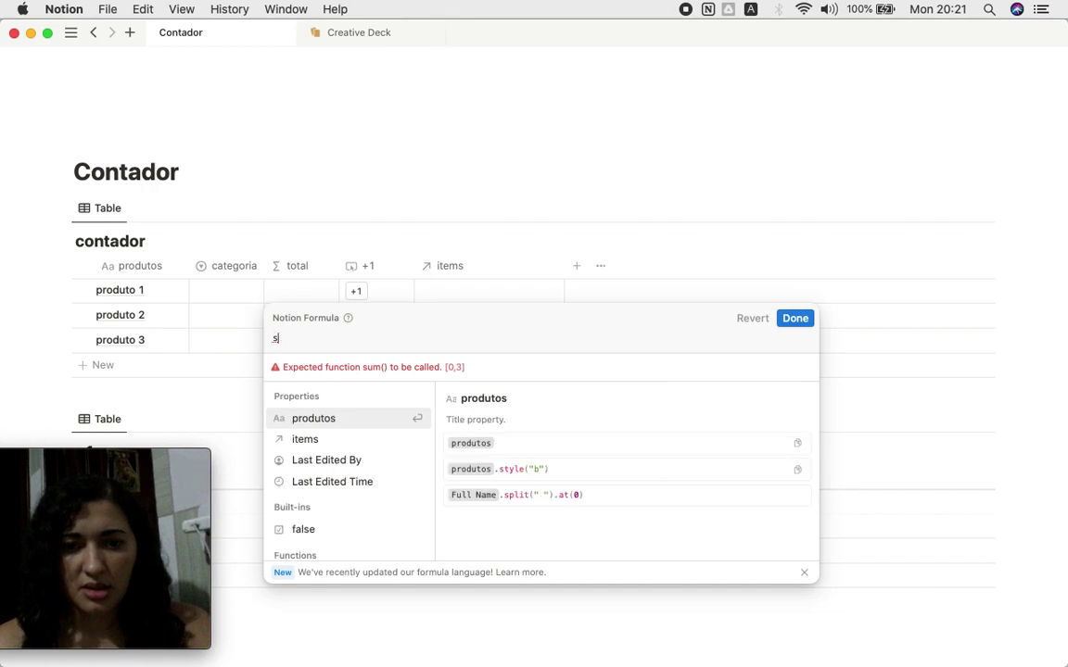
# - Look through the formula editor's function list for a function that can count the related items
pyautogui.scroll(-5, 322, 494)
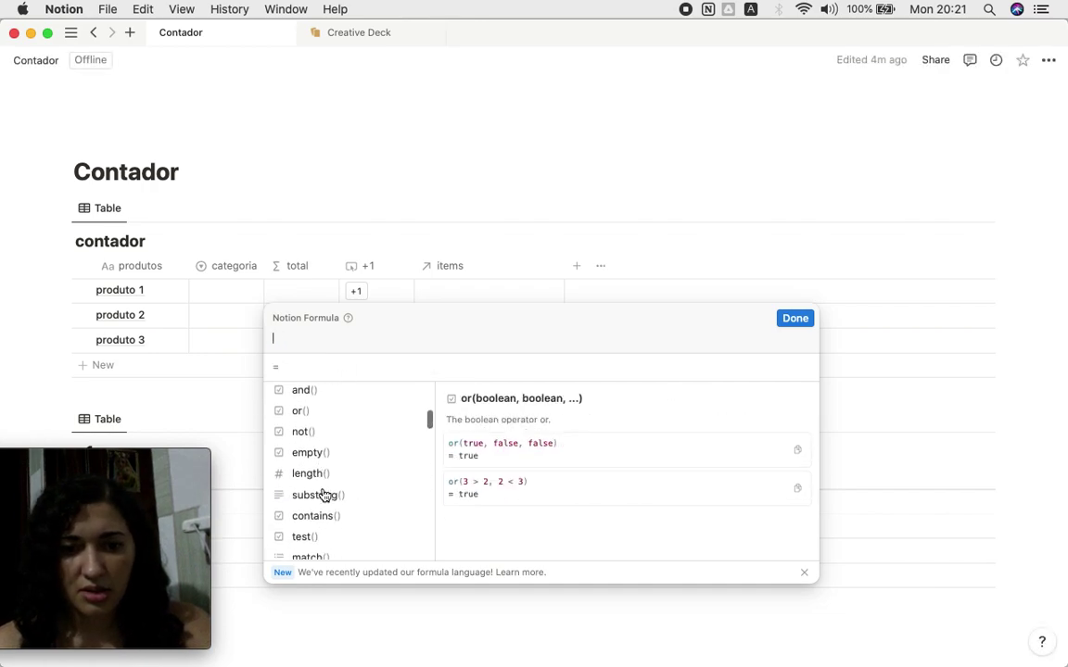
pyautogui.scroll(1, 324, 494)
pyautogui.scroll(-3, 325, 494)
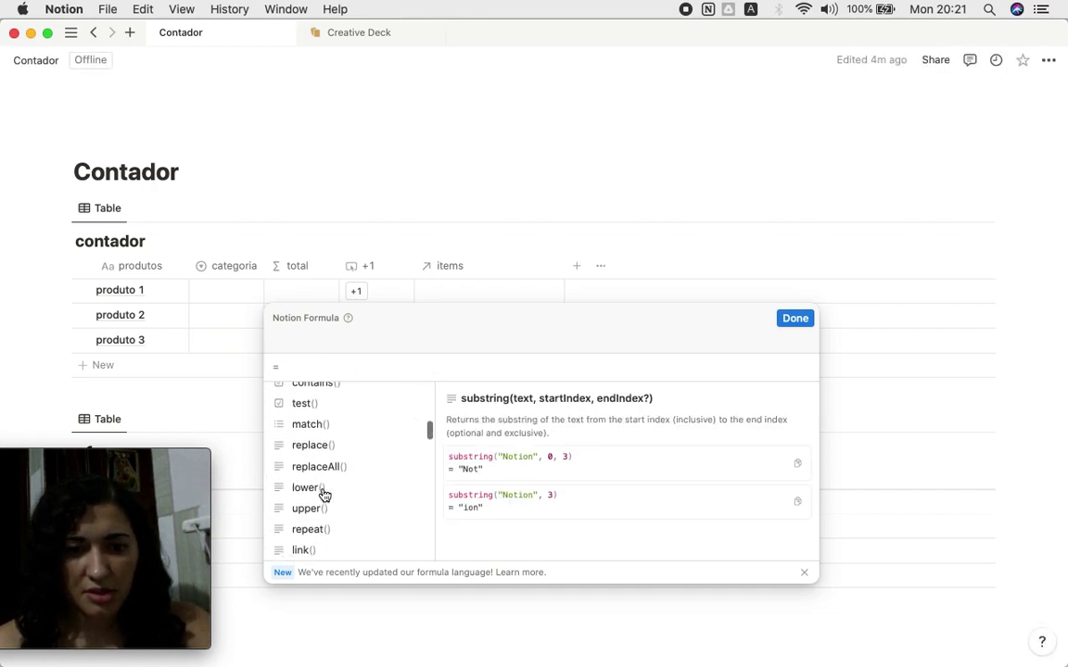
pyautogui.scroll(-4, 324, 494)
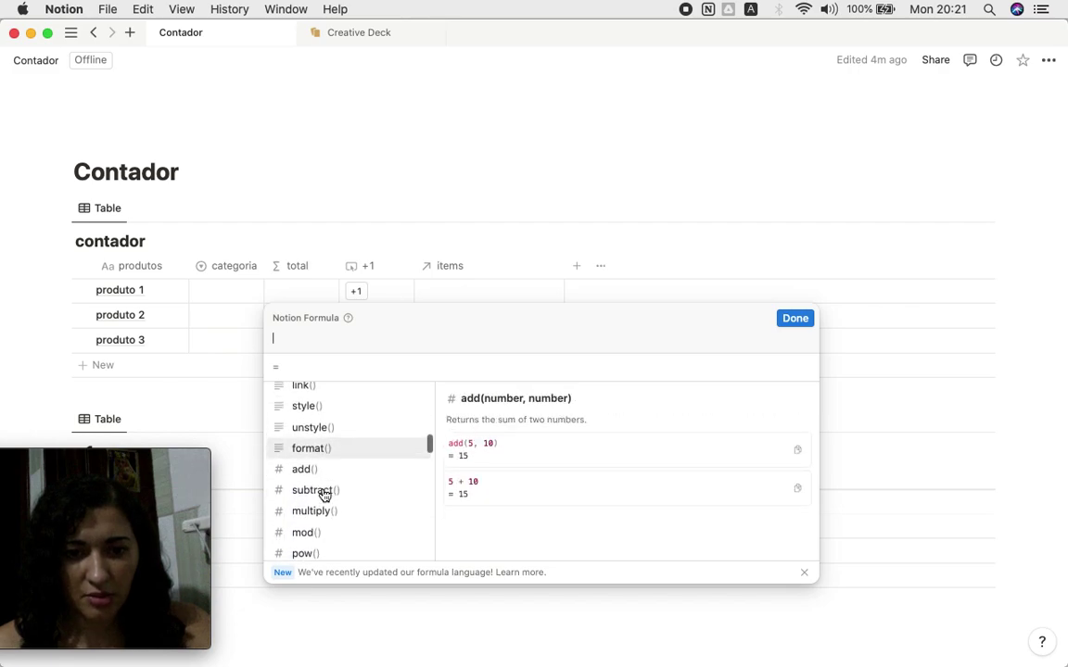
pyautogui.scroll(-1, 325, 496)
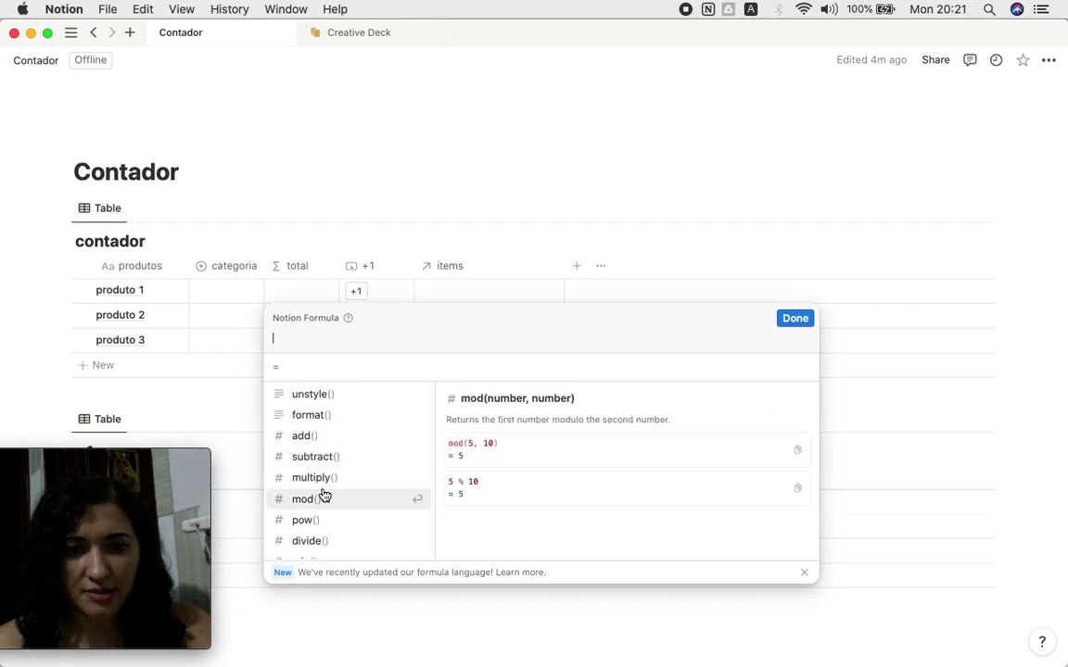
pyautogui.scroll(-5, 311, 529)
pyautogui.scroll(-4, 310, 532)
pyautogui.scroll(-5, 310, 531)
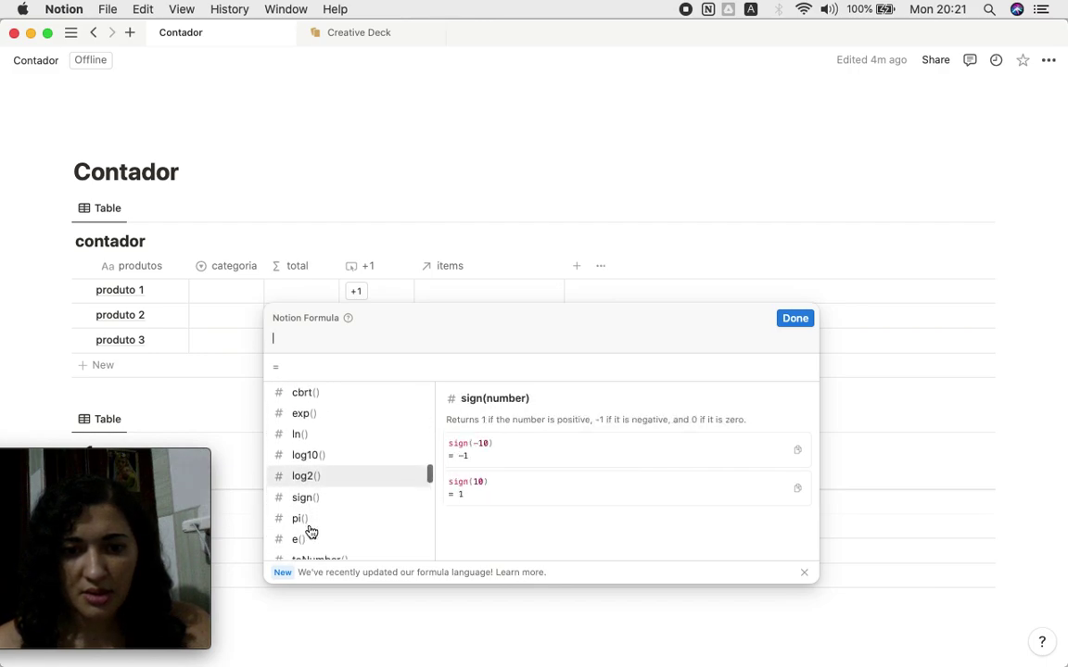
pyautogui.scroll(-6, 311, 531)
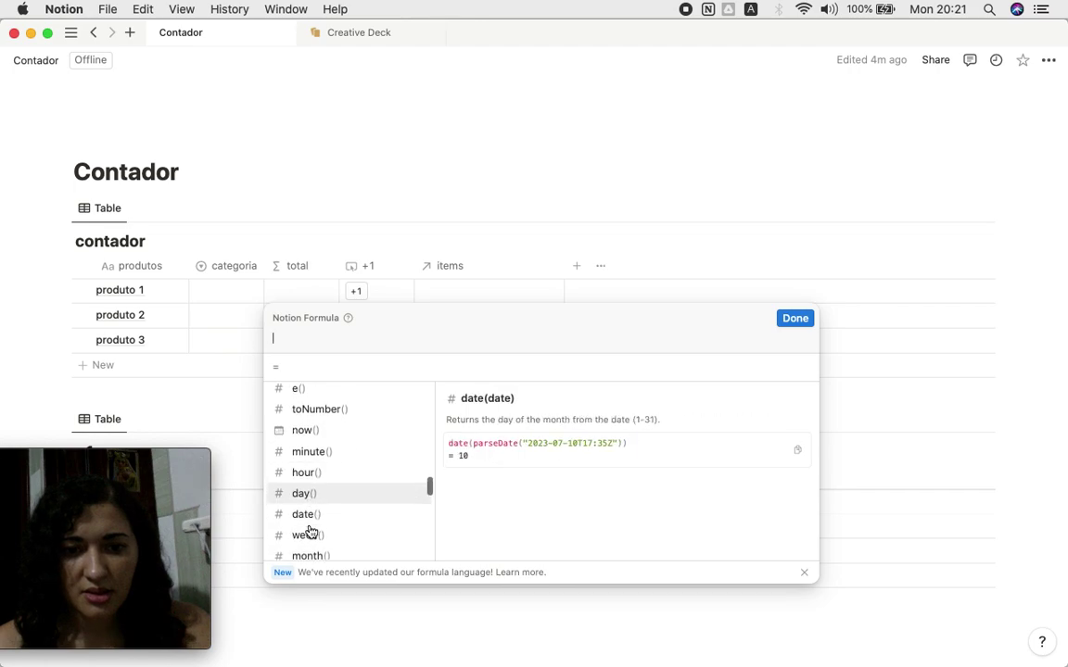
pyautogui.scroll(-5, 310, 531)
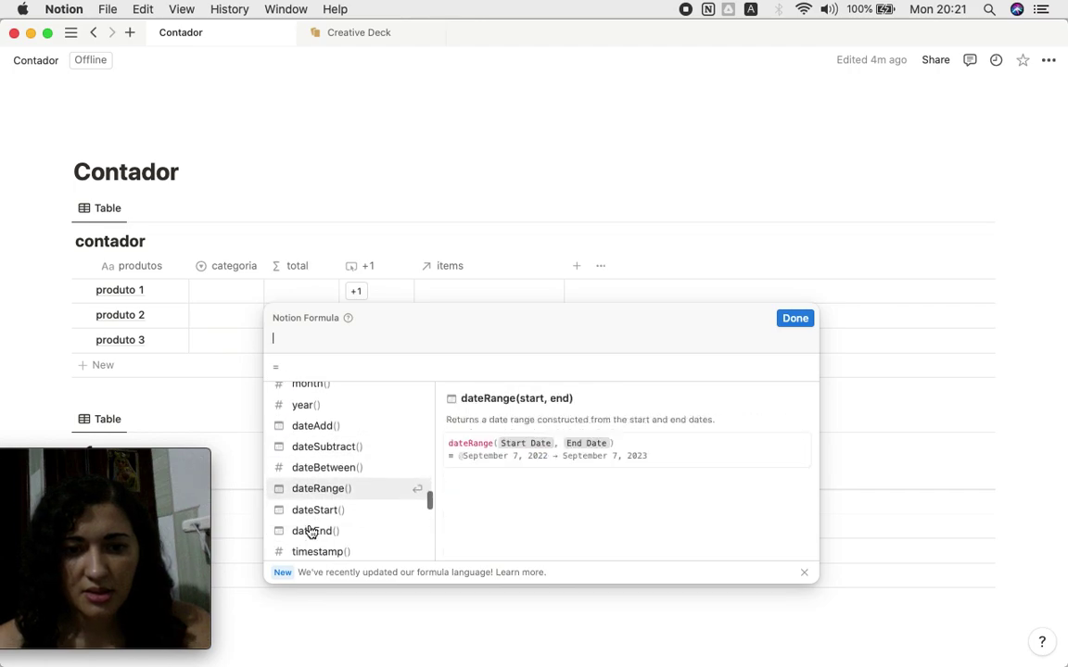
pyautogui.scroll(-5, 311, 531)
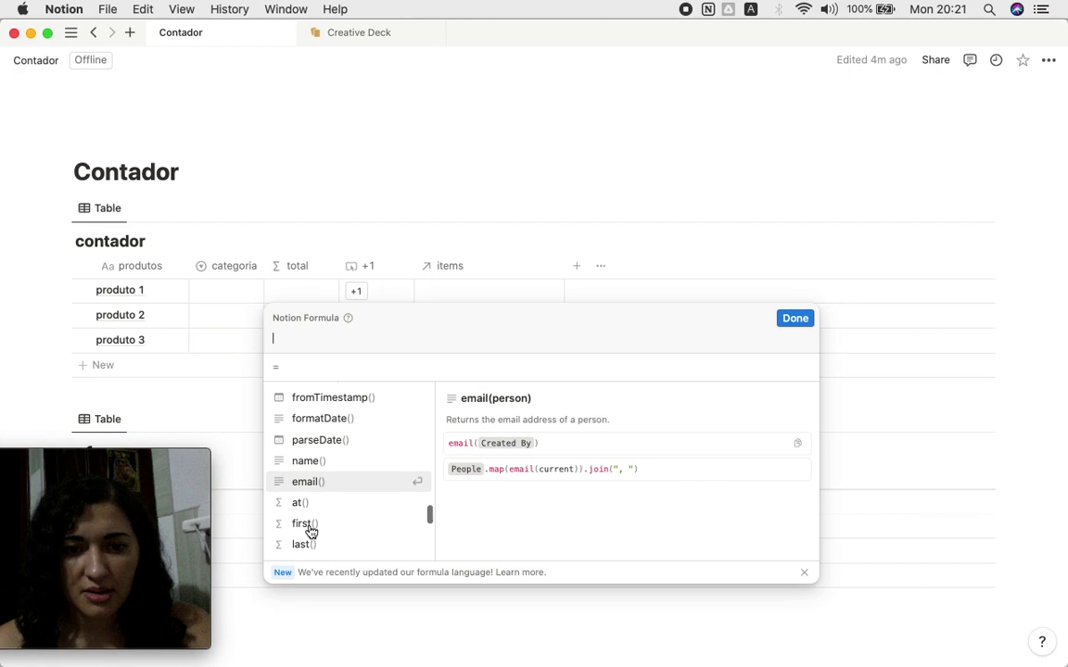
pyautogui.scroll(-5, 311, 531)
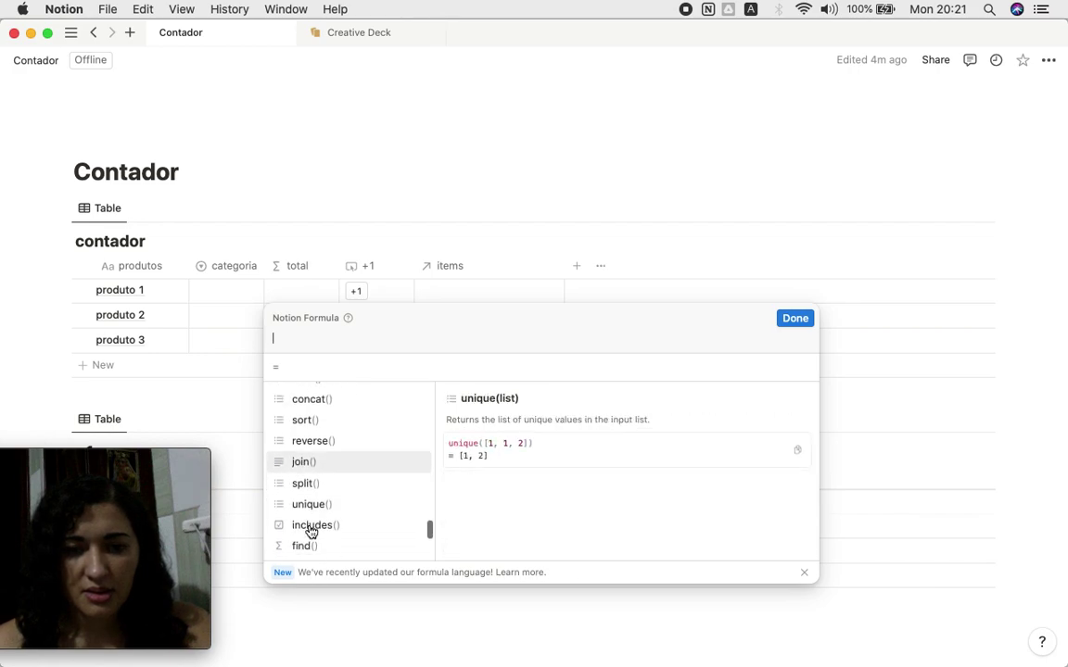
pyautogui.scroll(-3, 310, 531)
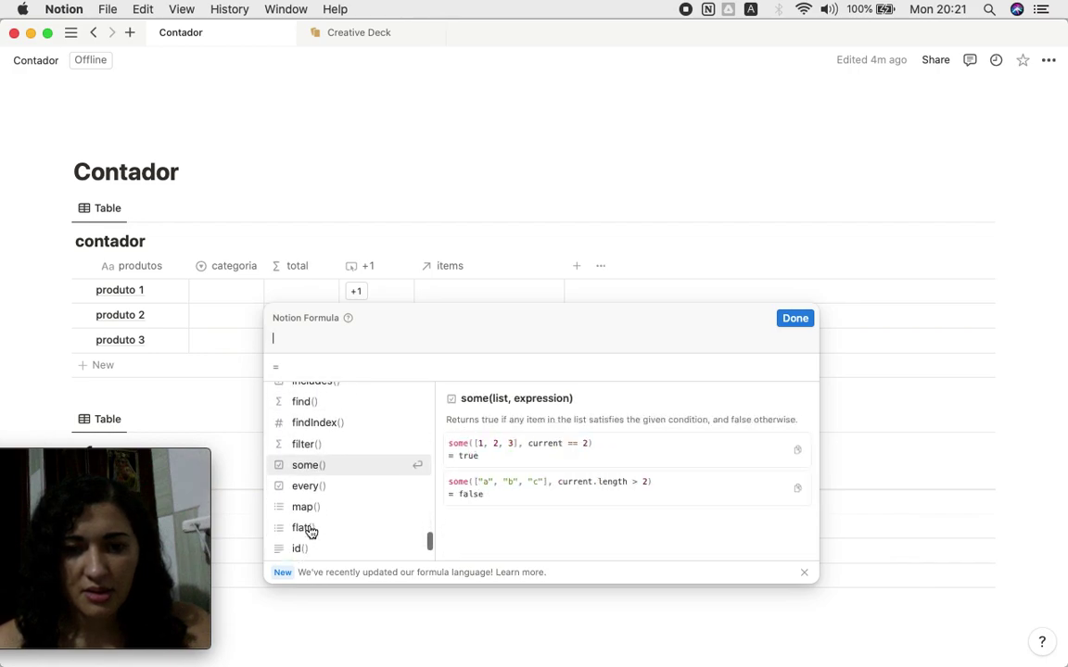
# - Insert the length() function into the total formula and narrow the items column in the contador table
pyautogui.write('len')
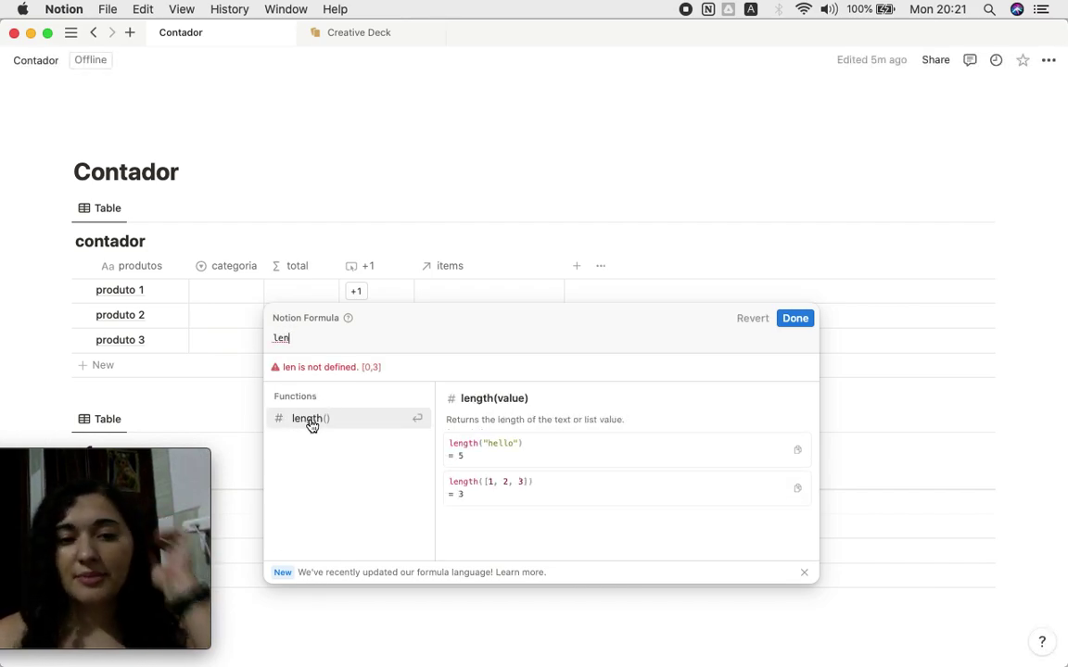
pyautogui.click(311, 419)
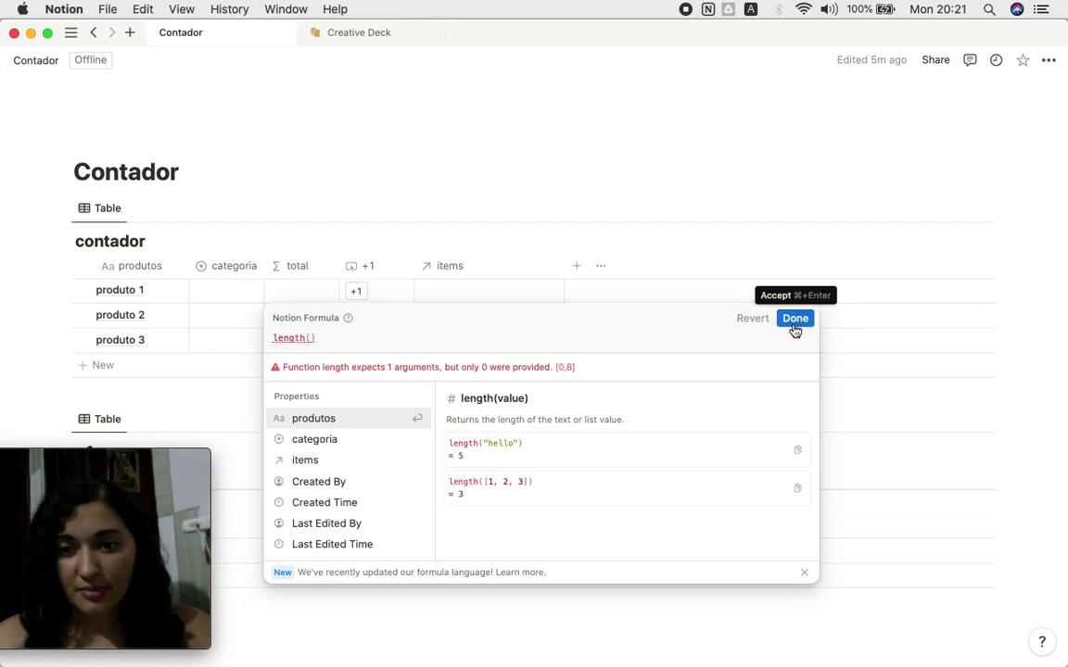
pyautogui.click(519, 270)
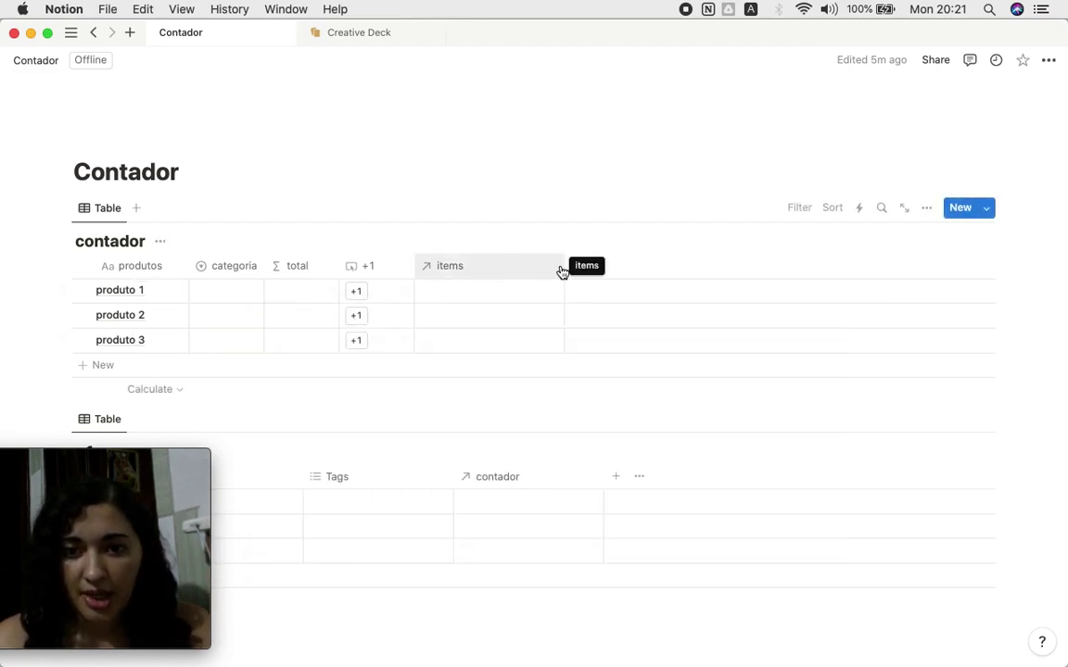
pyautogui.moveTo(564, 264); pyautogui.dragTo(453, 287)
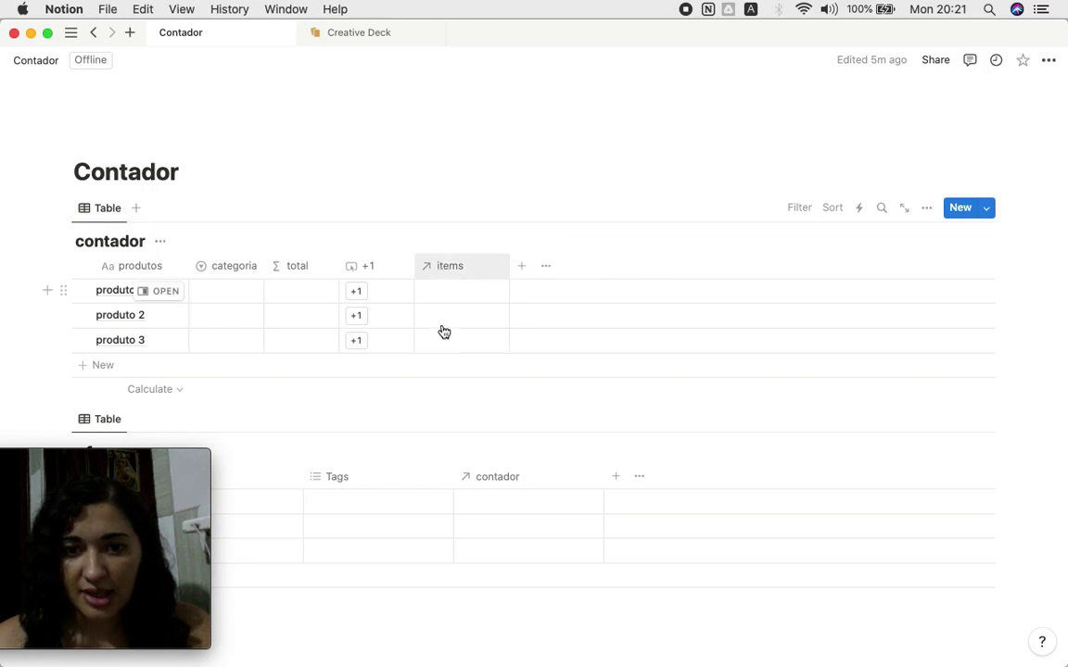
# - Complete the total formula as length(items) and narrow the items column a little further
pyautogui.click(285, 297)
pyautogui.click(312, 338)
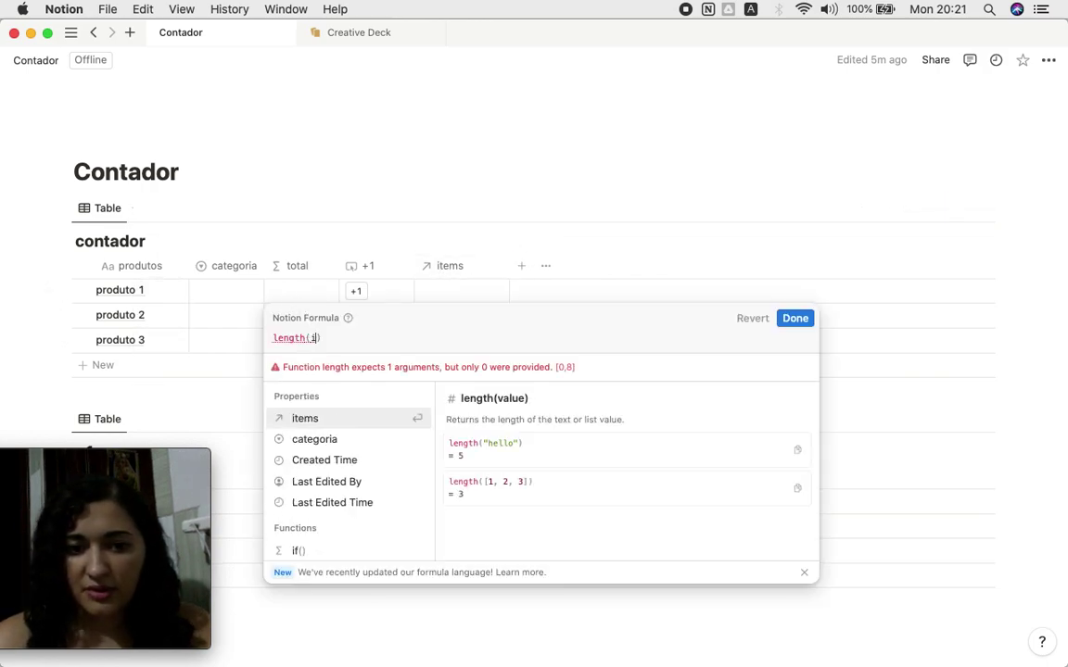
pyautogui.write('i')
pyautogui.click(305, 418)
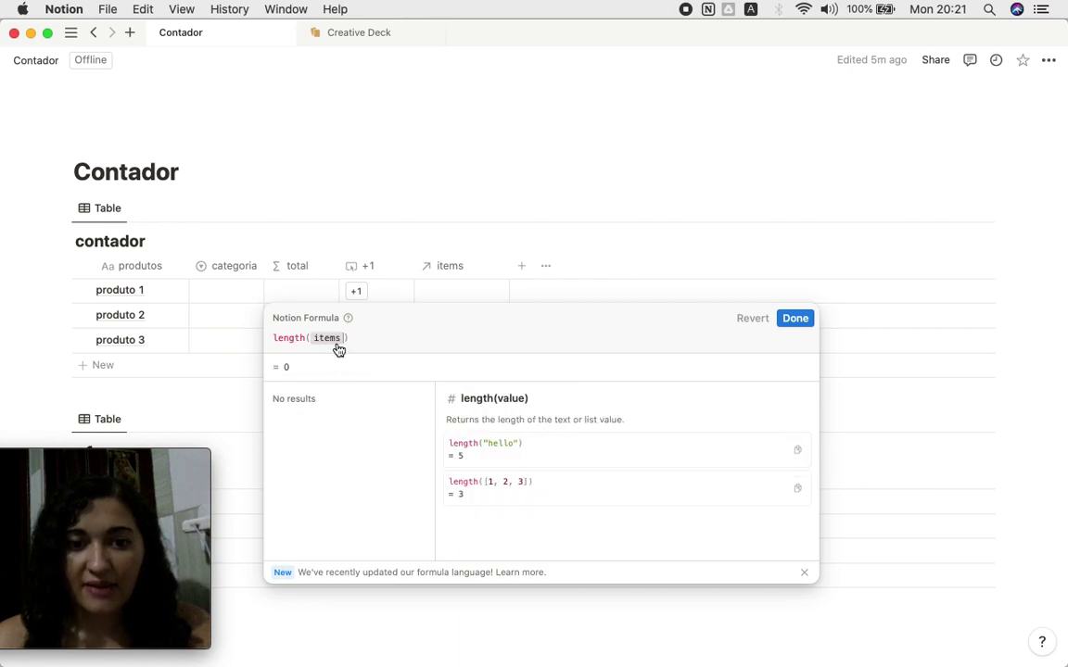
pyautogui.click(794, 319)
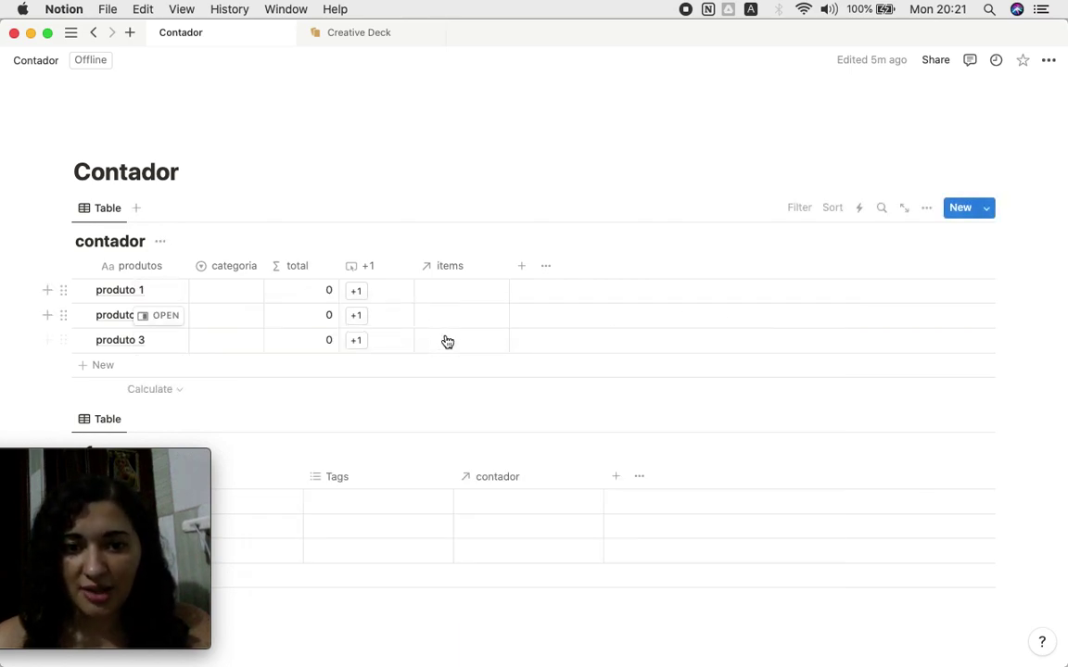
pyautogui.moveTo(509, 266); pyautogui.dragTo(491, 266)
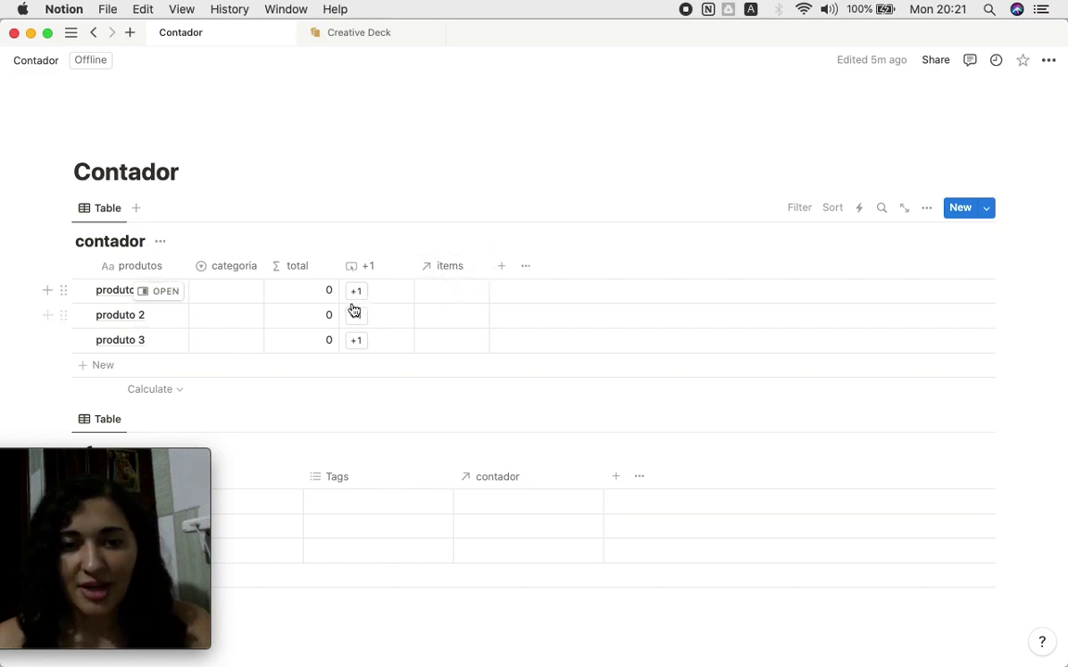
# - Add an "Add page to" action to the +1 button property, with the +1 database under Contador as its target
pyautogui.scroll(-3, 369, 460)
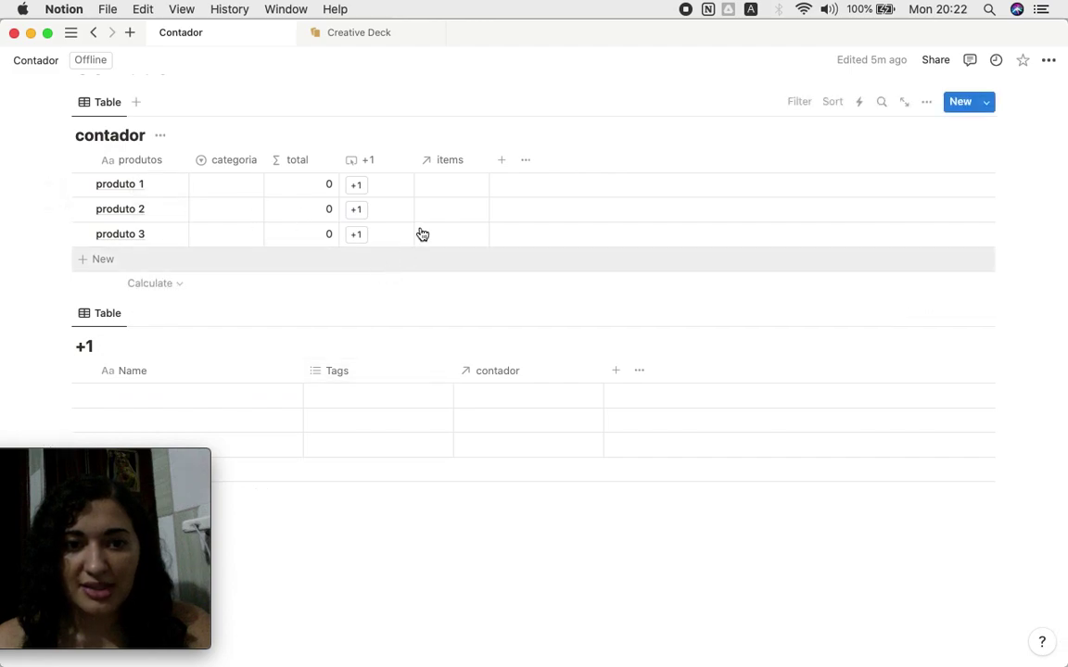
pyautogui.click(384, 163)
pyautogui.click(431, 220)
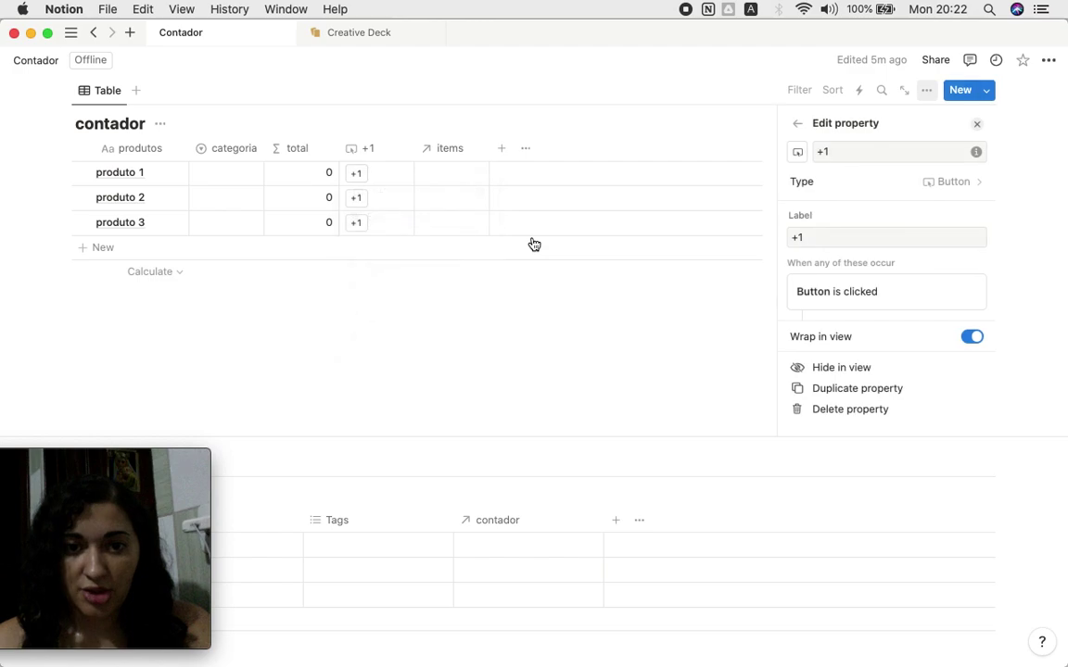
pyautogui.scroll(-2, 936, 213)
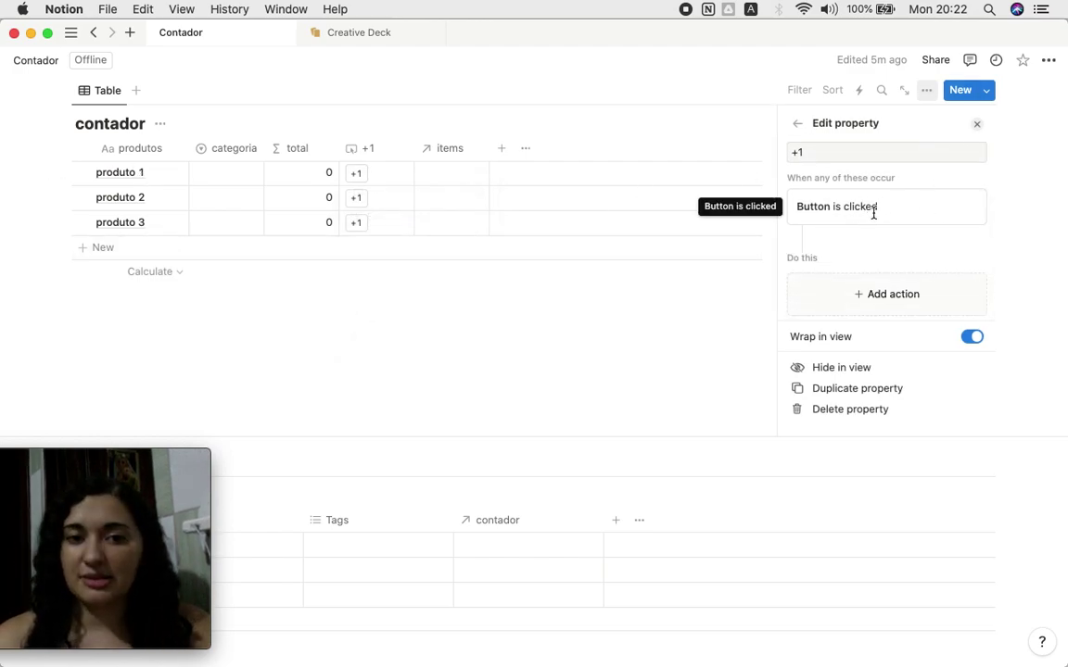
pyautogui.click(867, 296)
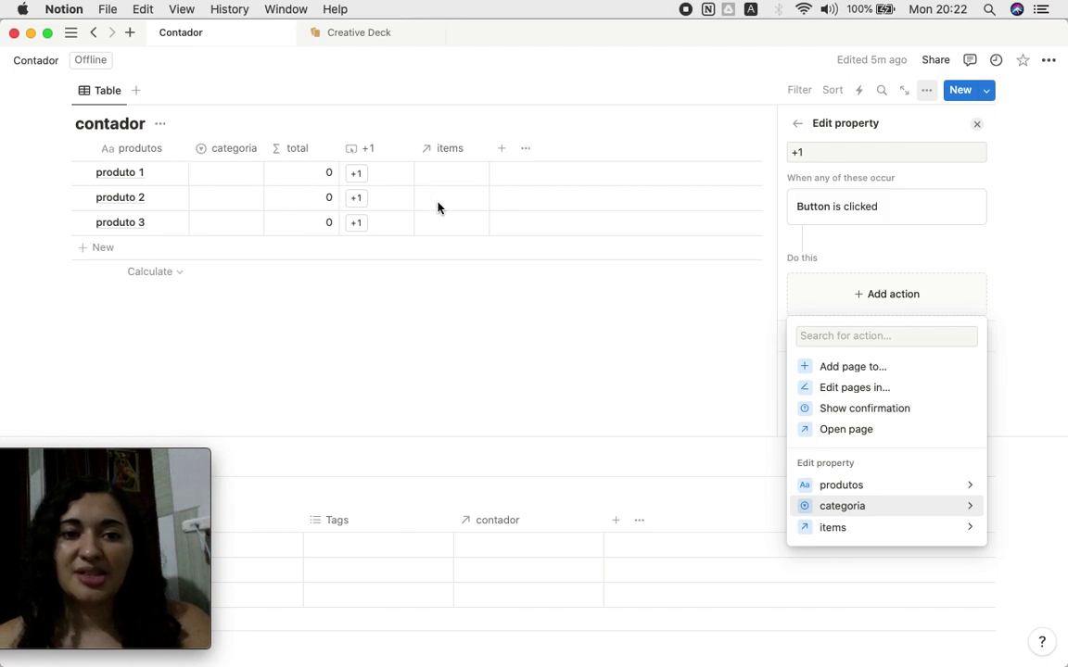
pyautogui.click(850, 369)
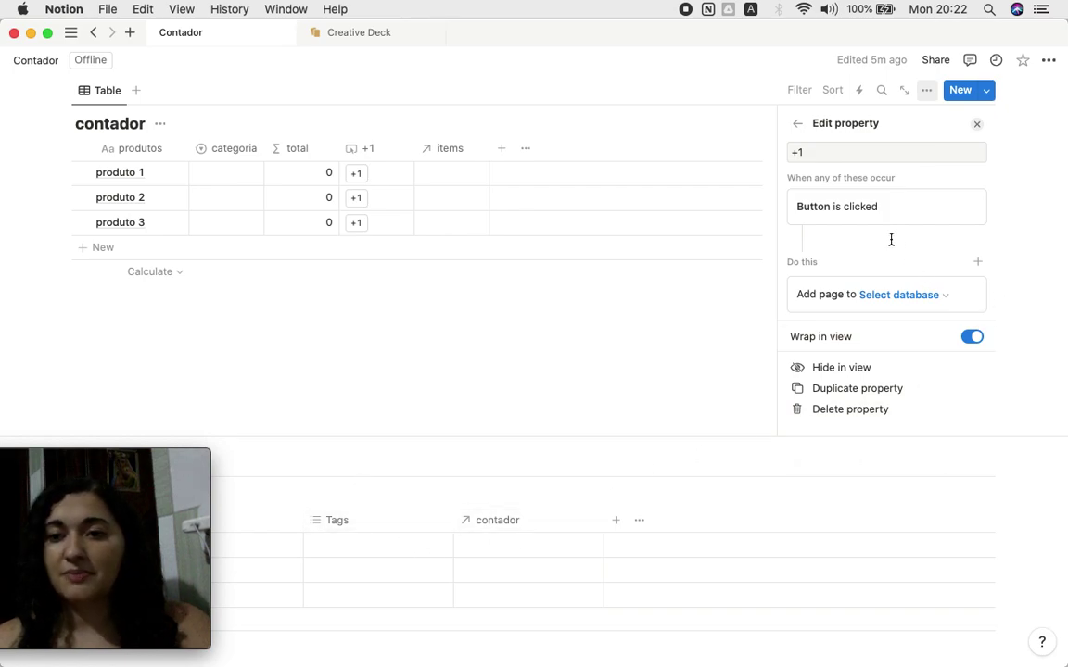
pyautogui.scroll(-2, 887, 289)
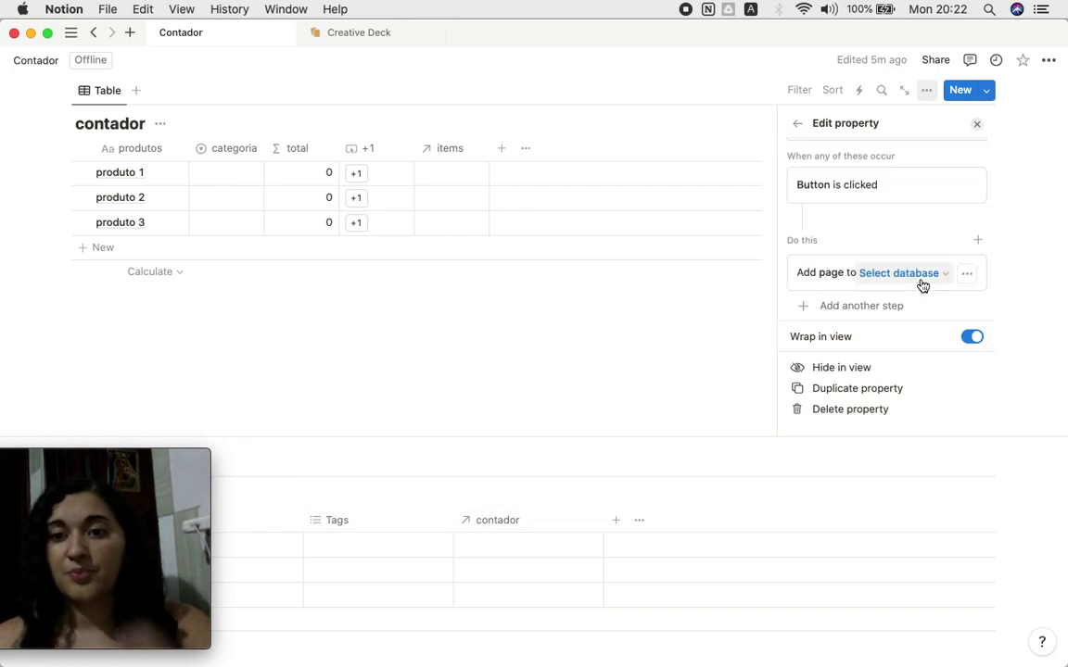
pyautogui.click(892, 280)
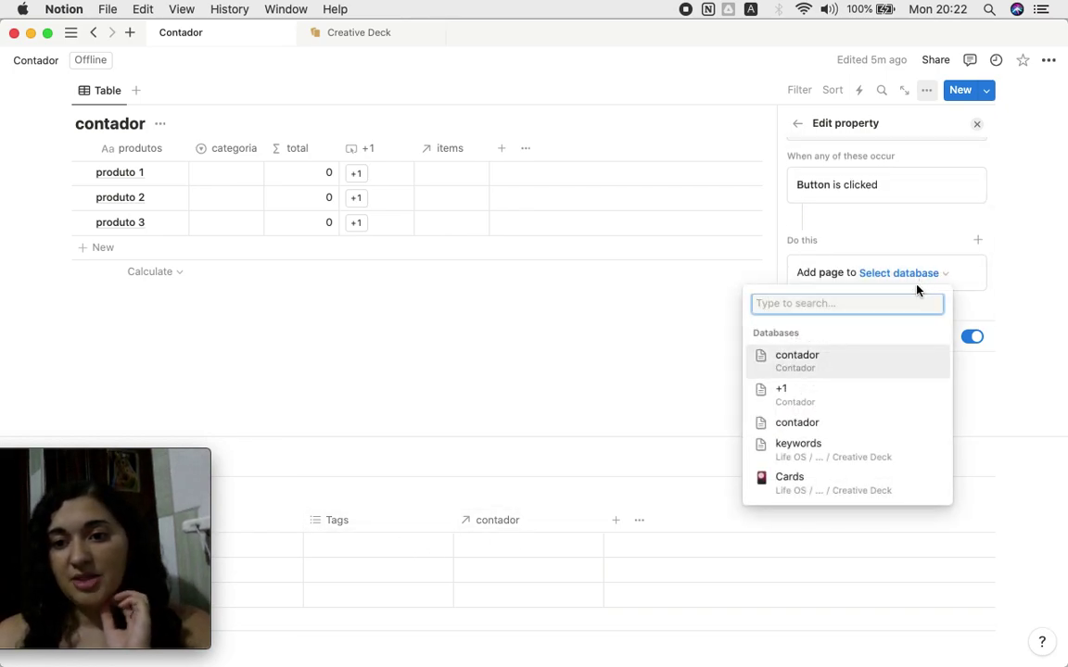
pyautogui.click(795, 397)
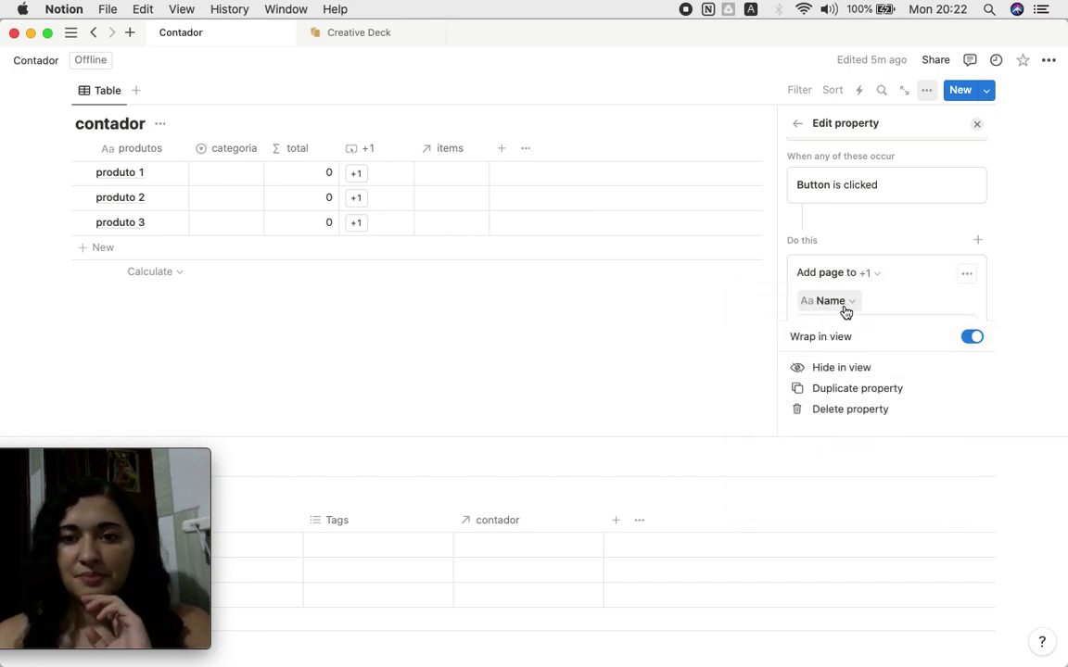
# - Name the page added by the +1 button "+1" and set its contador relation to This page
pyautogui.scroll(-3, 844, 309)
pyautogui.click(843, 241)
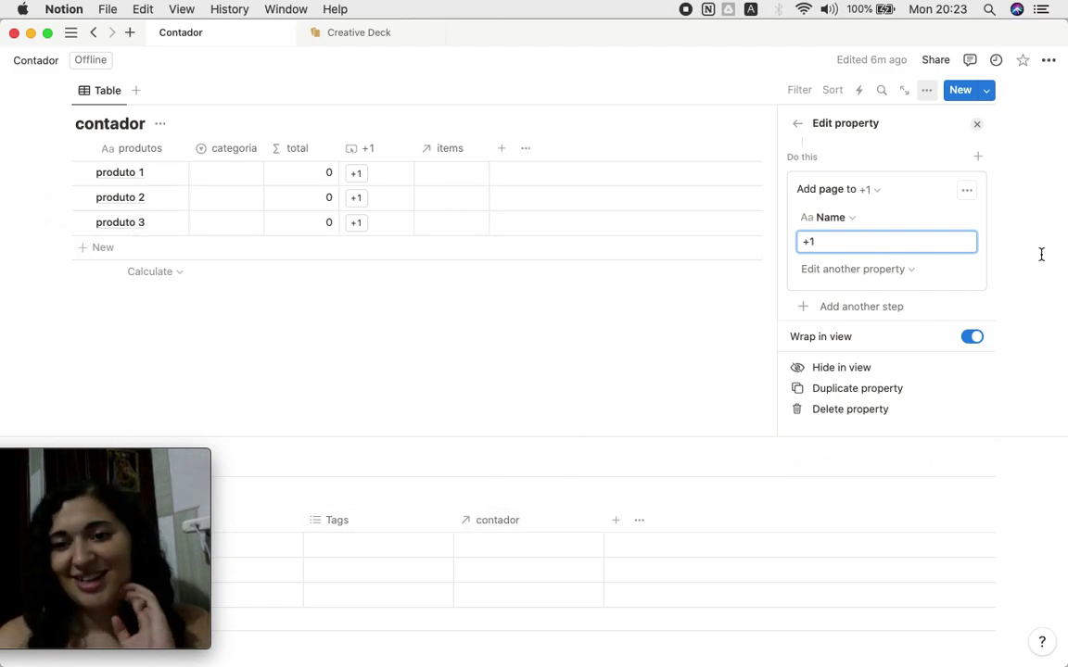
pyautogui.click(844, 275)
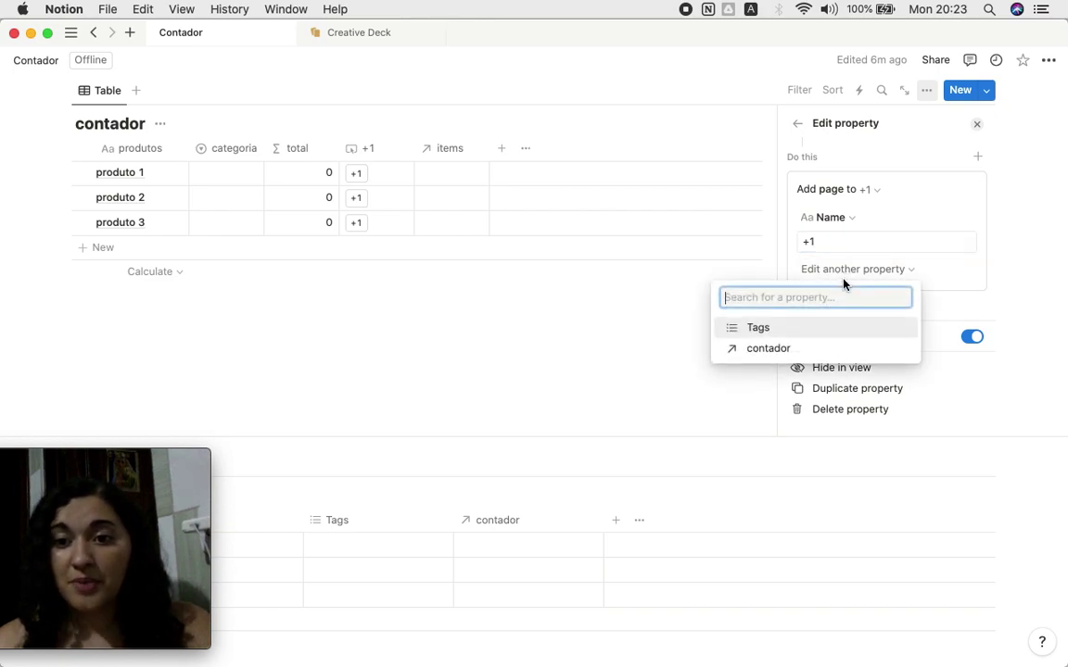
pyautogui.click(785, 351)
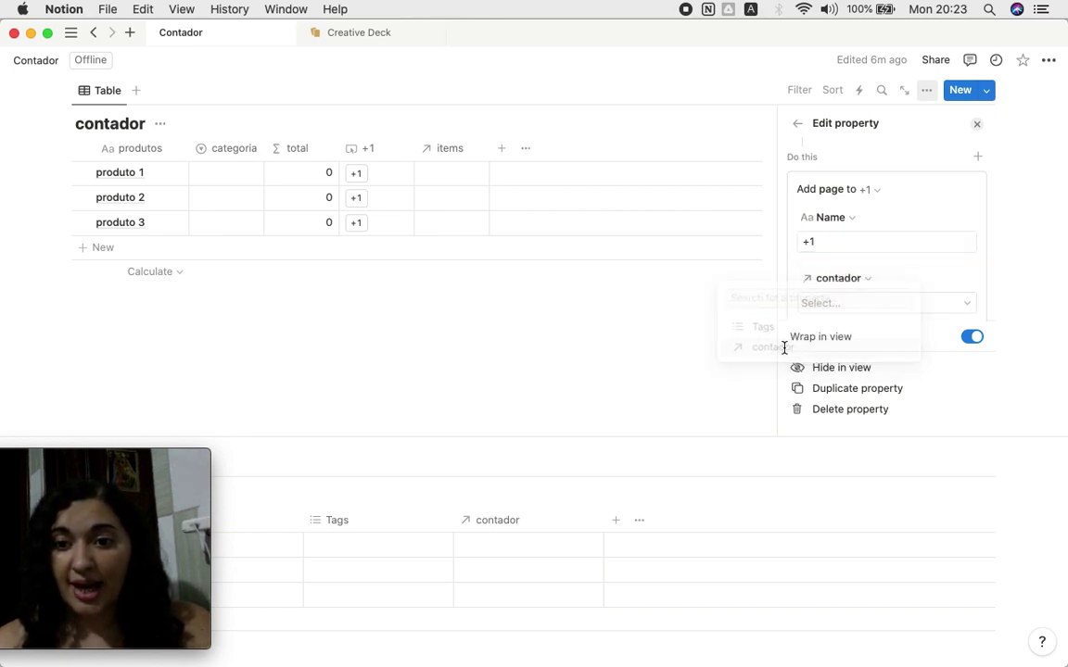
pyautogui.click(862, 303)
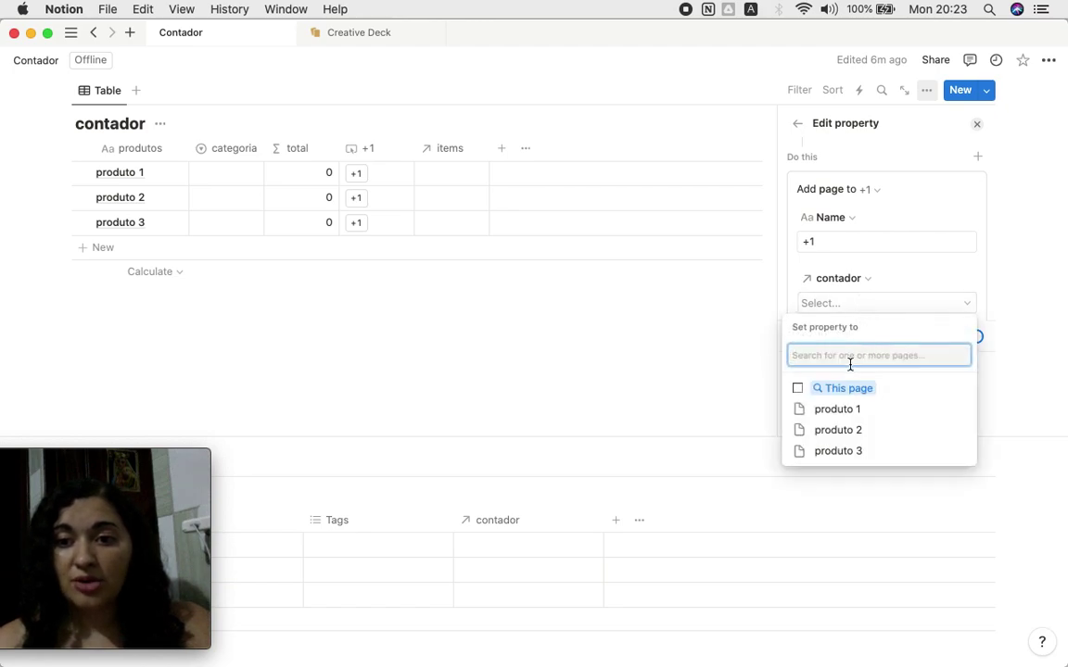
pyautogui.click(841, 390)
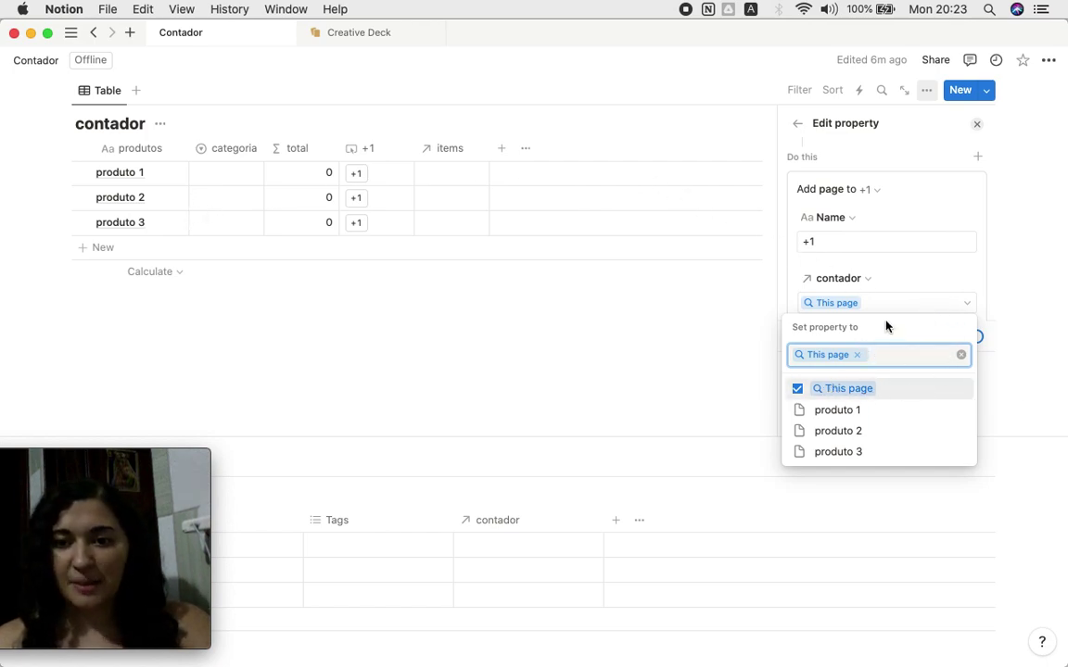
pyautogui.click(897, 293)
pyautogui.scroll(-2, 899, 313)
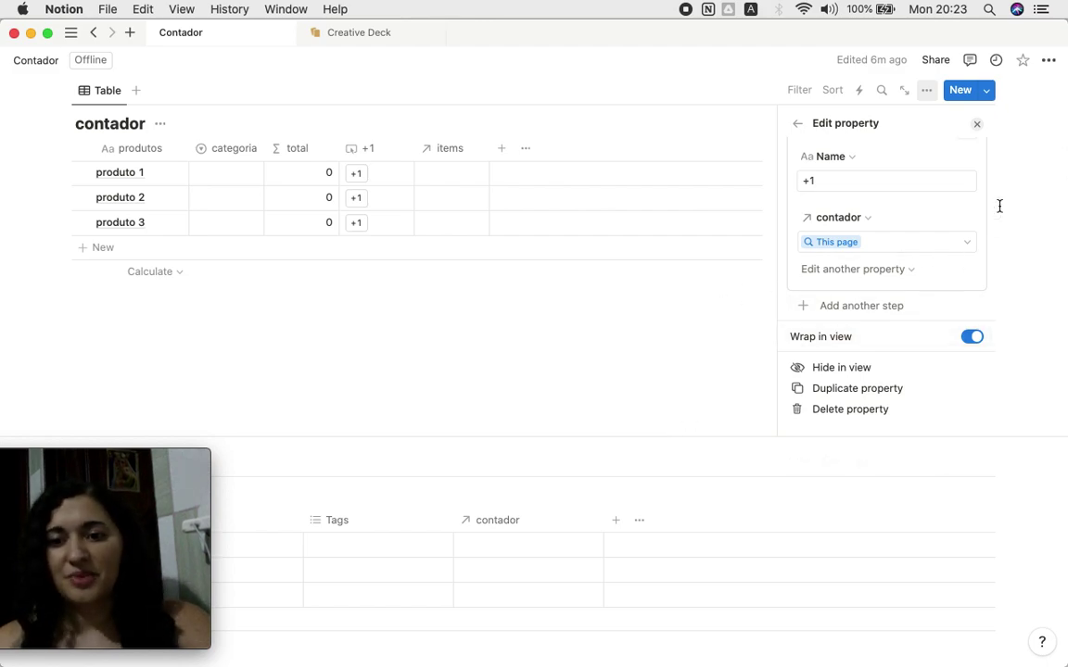
pyautogui.click(583, 350)
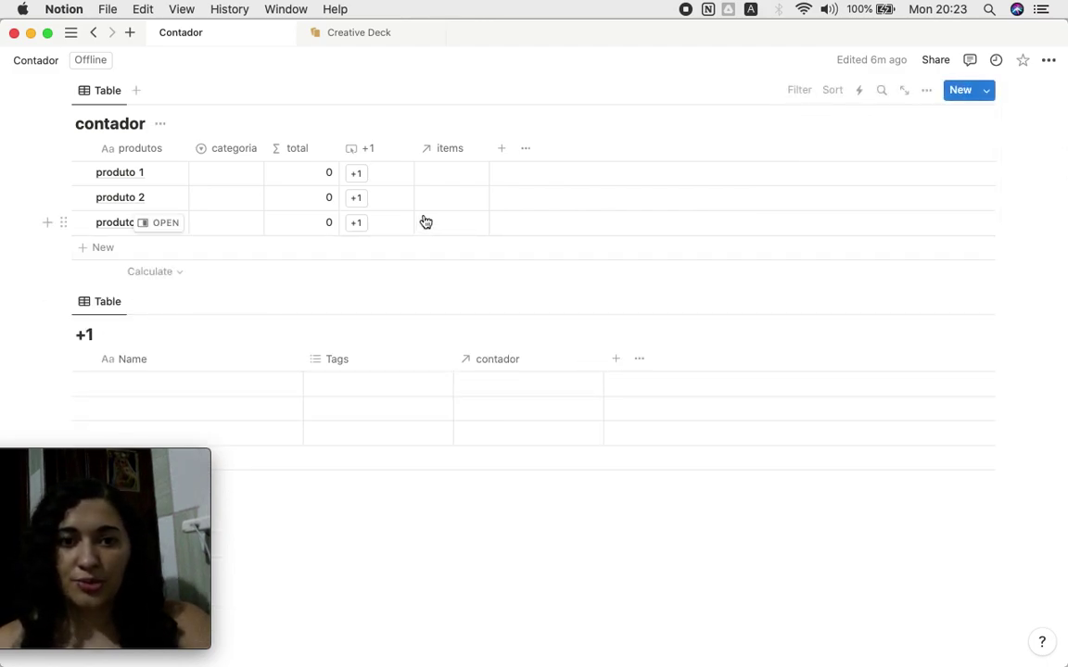
# - Delete the Tags property and the three empty rows from the +1 database
pyautogui.click(359, 364)
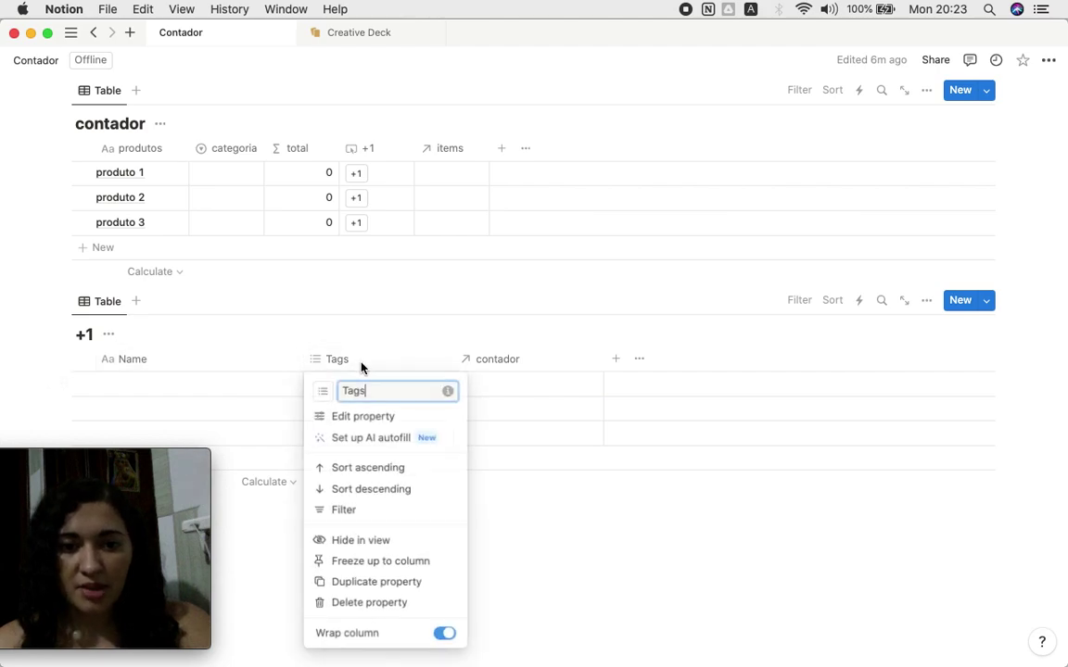
pyautogui.click(386, 608)
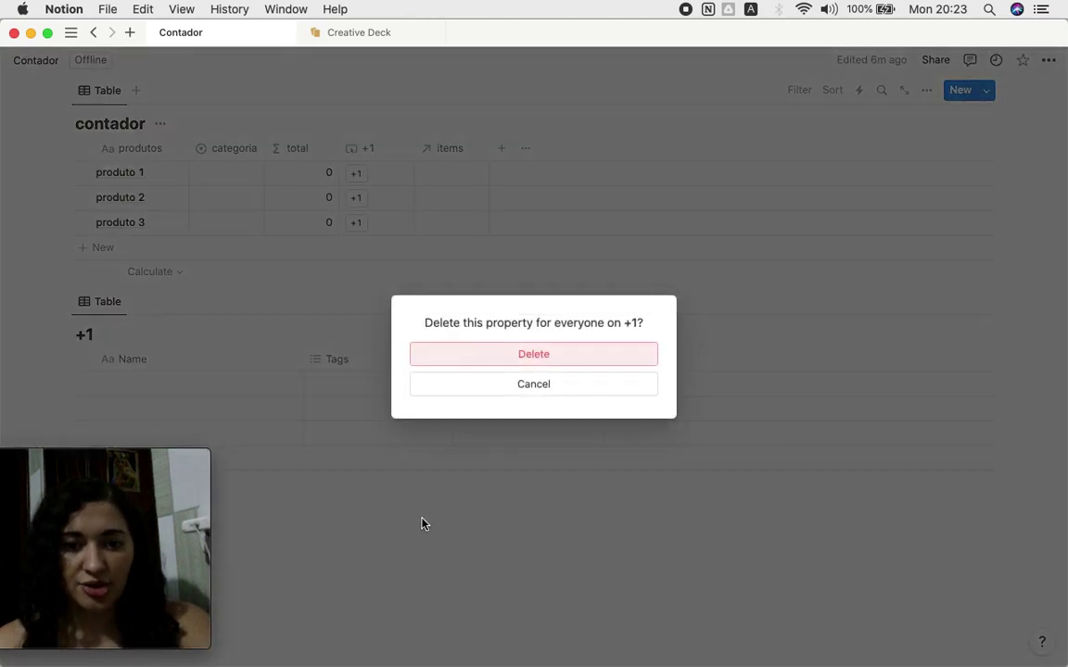
pyautogui.click(549, 358)
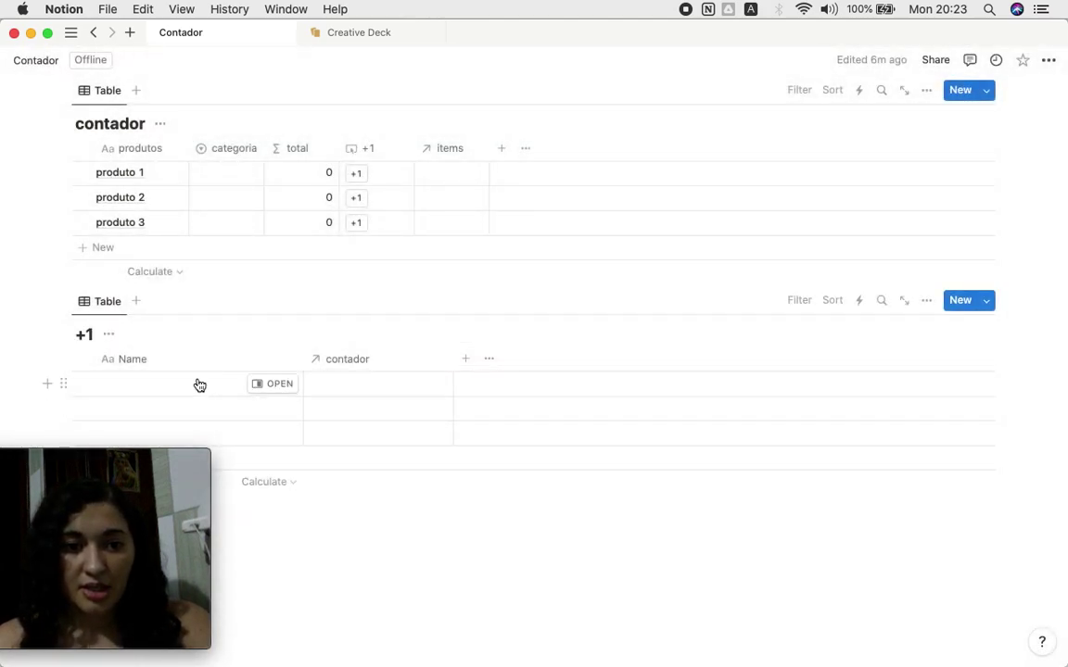
pyautogui.moveTo(43, 387)
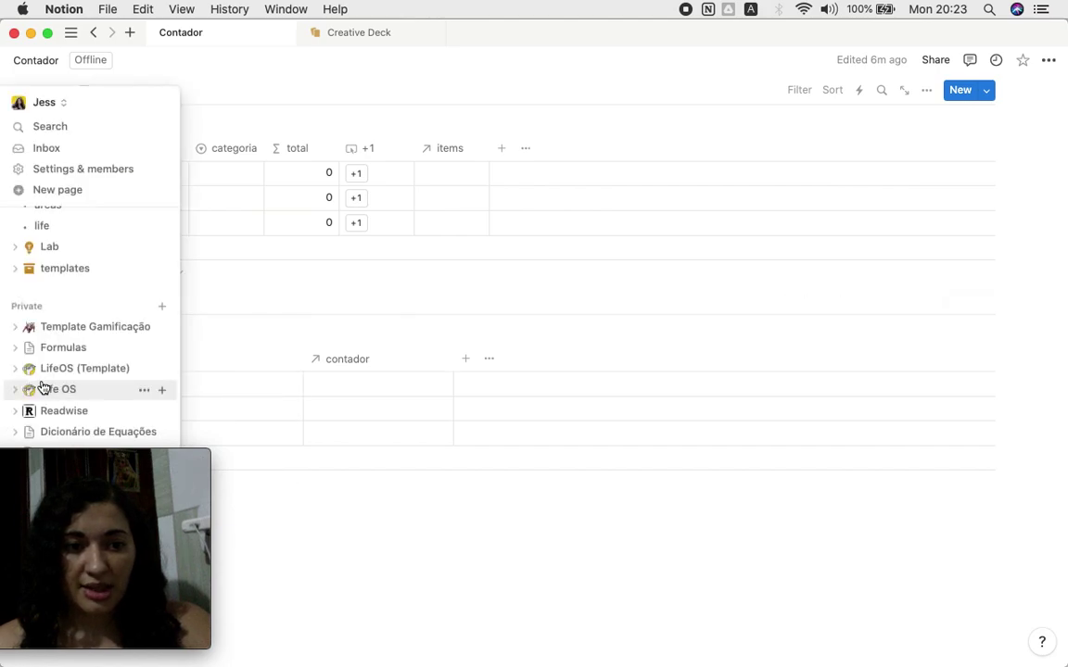
pyautogui.moveTo(36, 374); pyautogui.dragTo(197, 444)
pyautogui.press('BackSpace')
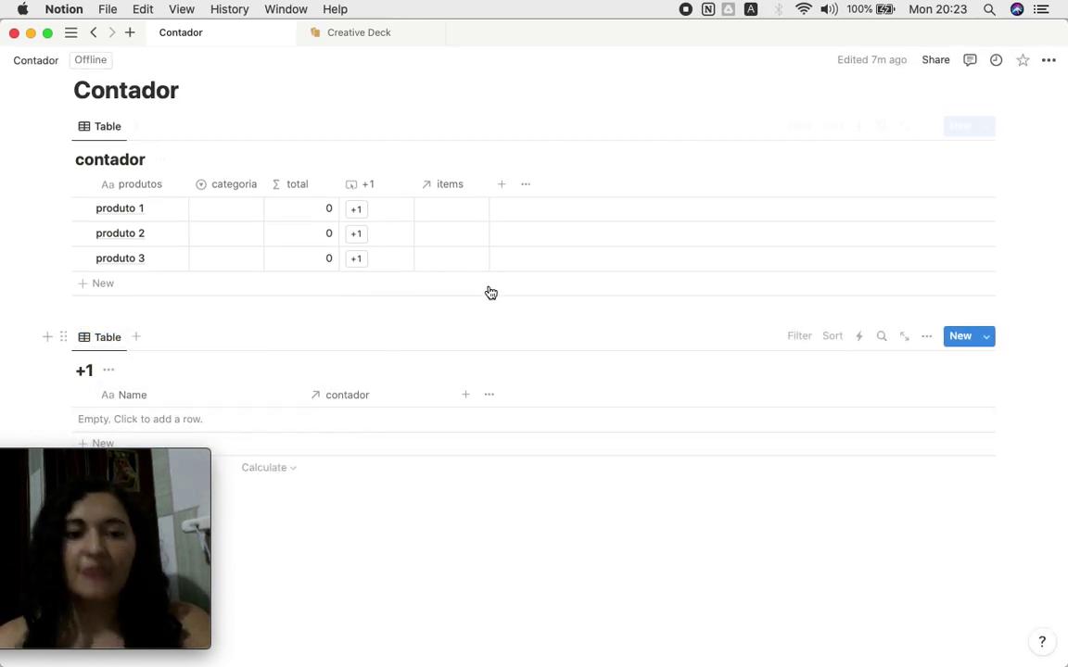
# - Test the +1 button for produto 1 and check its items cell for a linked page
pyautogui.click(357, 210)
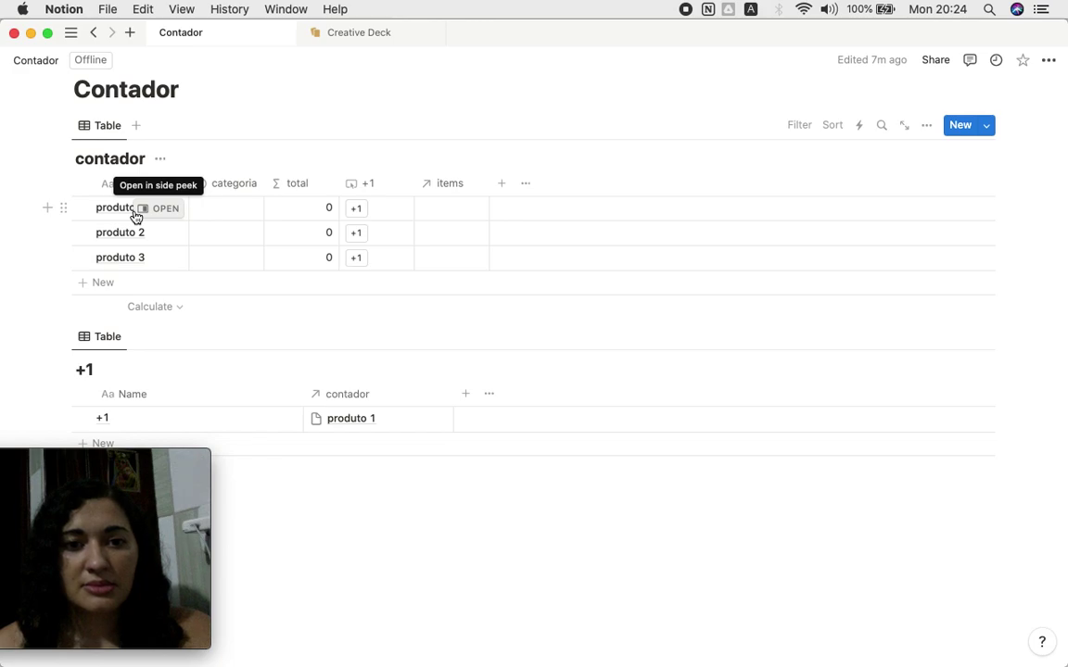
pyautogui.click(461, 210)
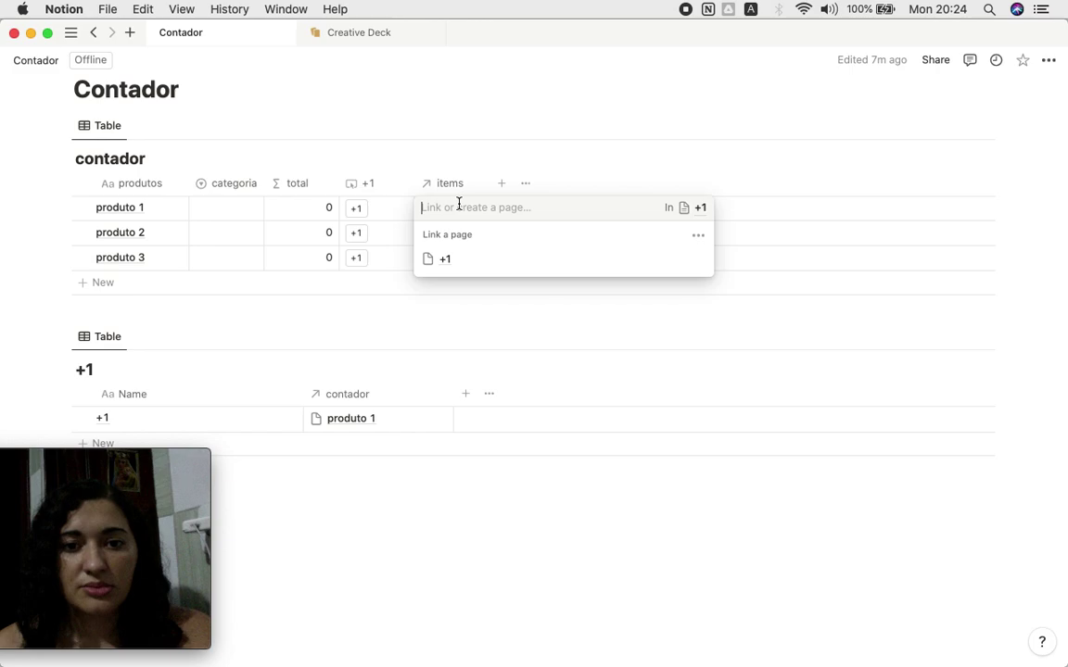
pyautogui.press('Escape')
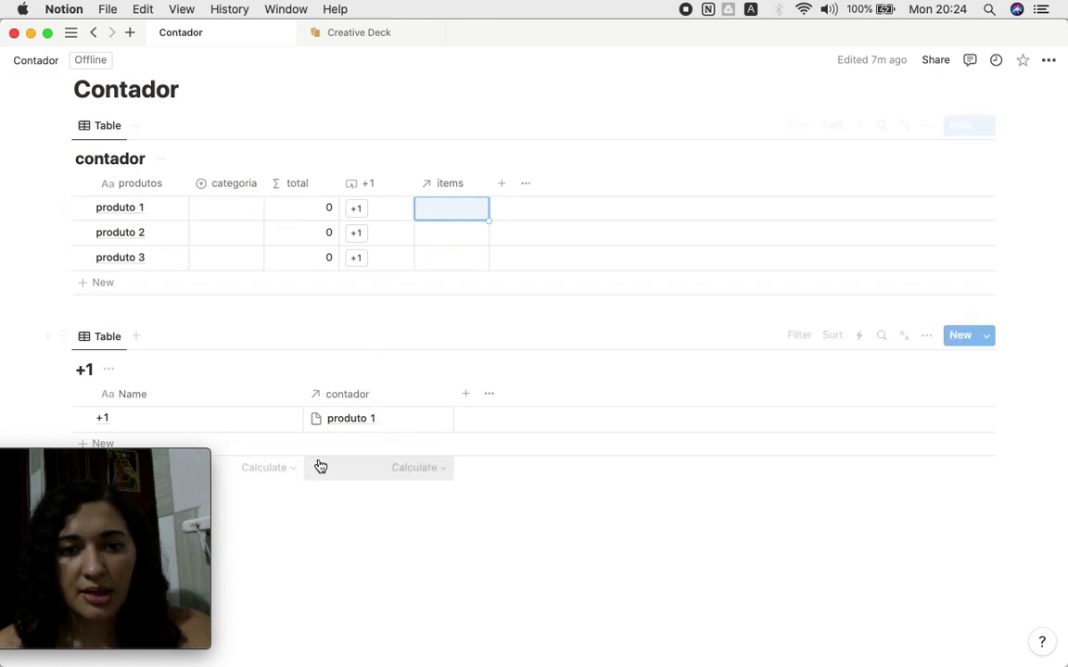
pyautogui.click(448, 207)
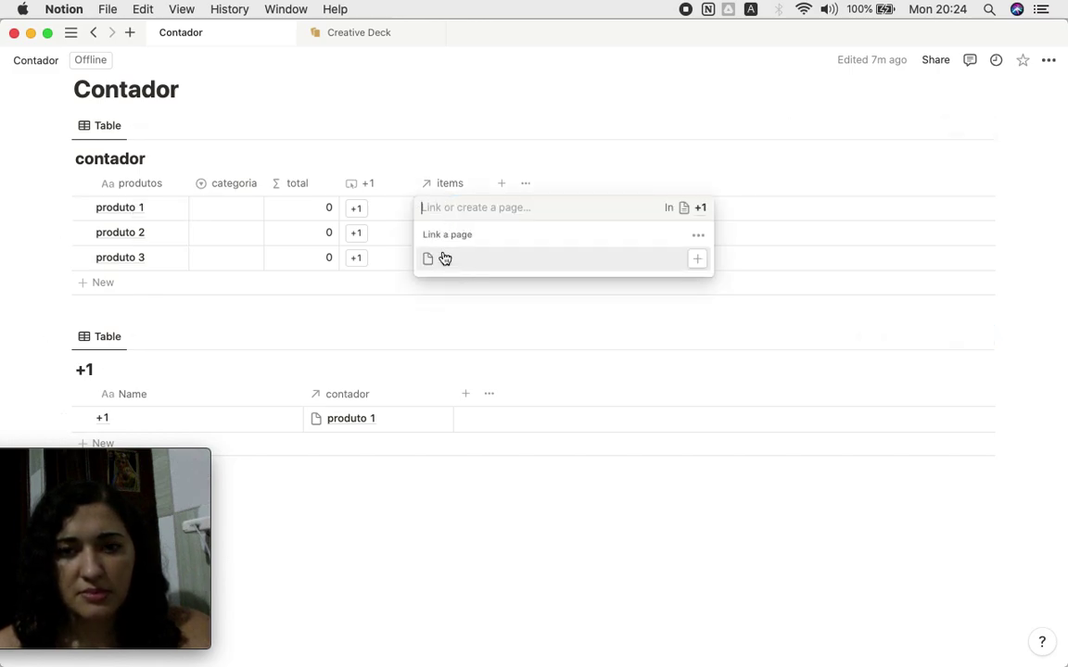
pyautogui.press('Escape')
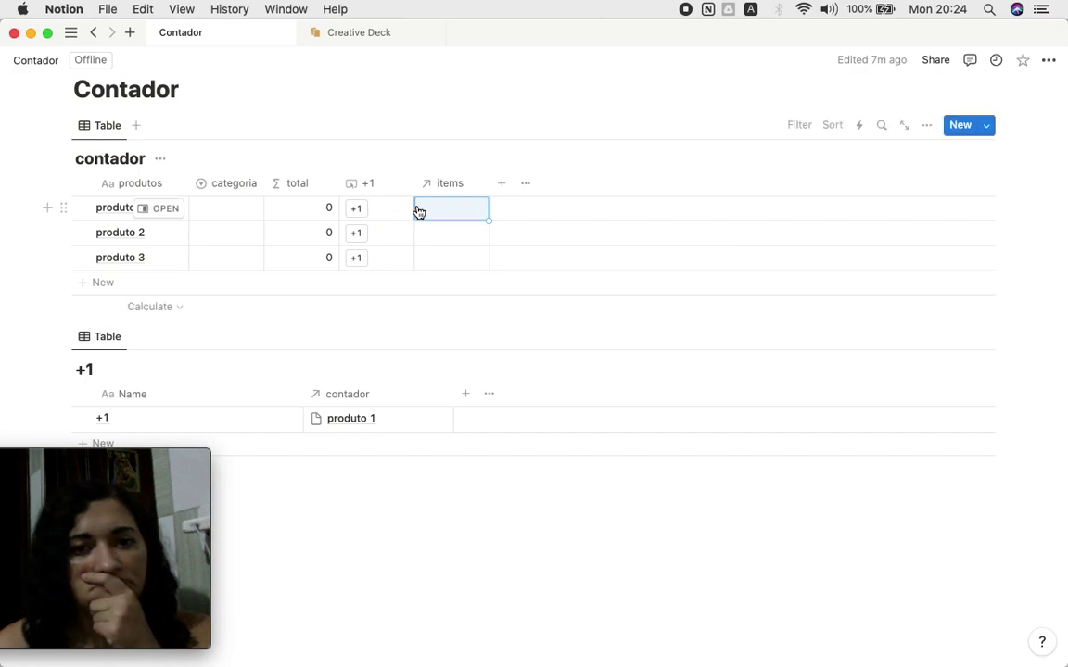
# - Add an action to the +1 button property that sets items to New page added
pyautogui.click(368, 184)
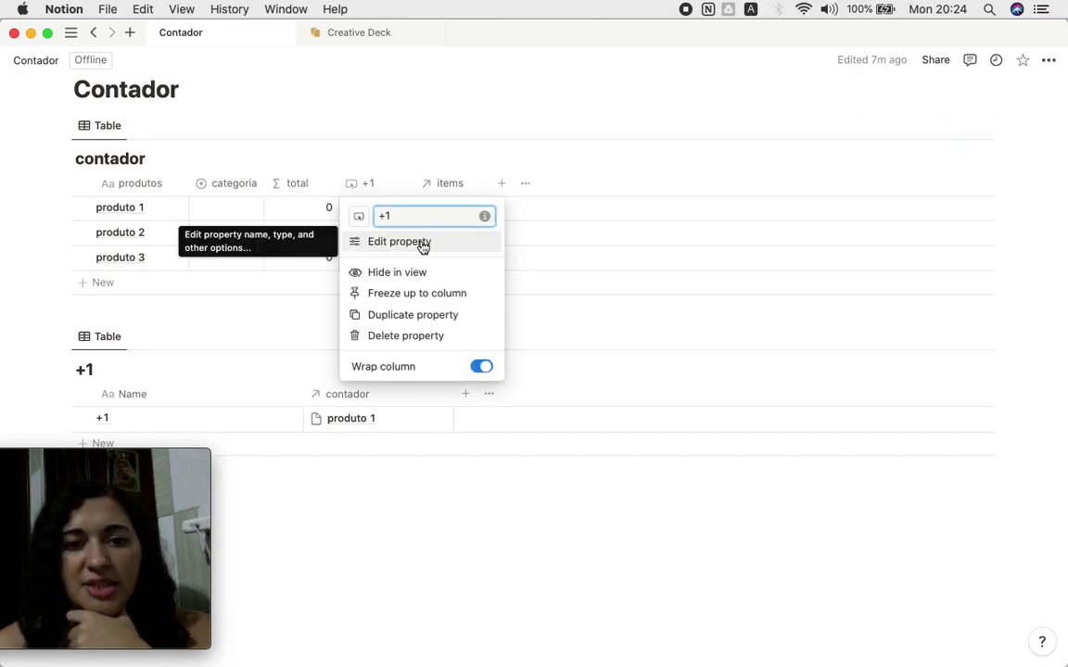
pyautogui.click(419, 243)
pyautogui.scroll(-3, 867, 267)
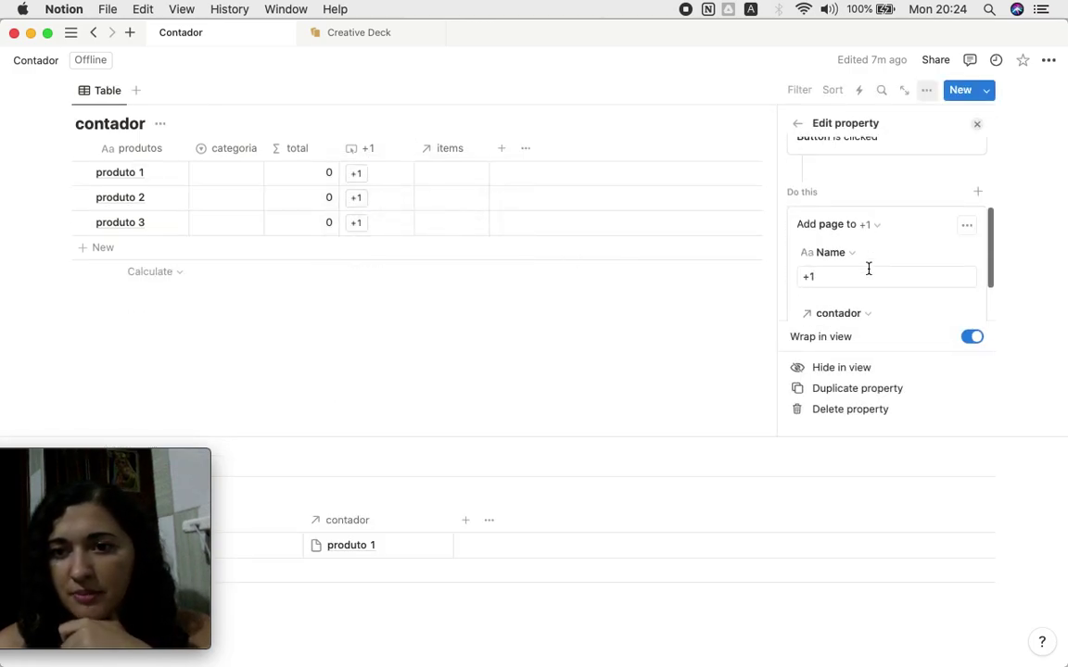
pyautogui.click(978, 191)
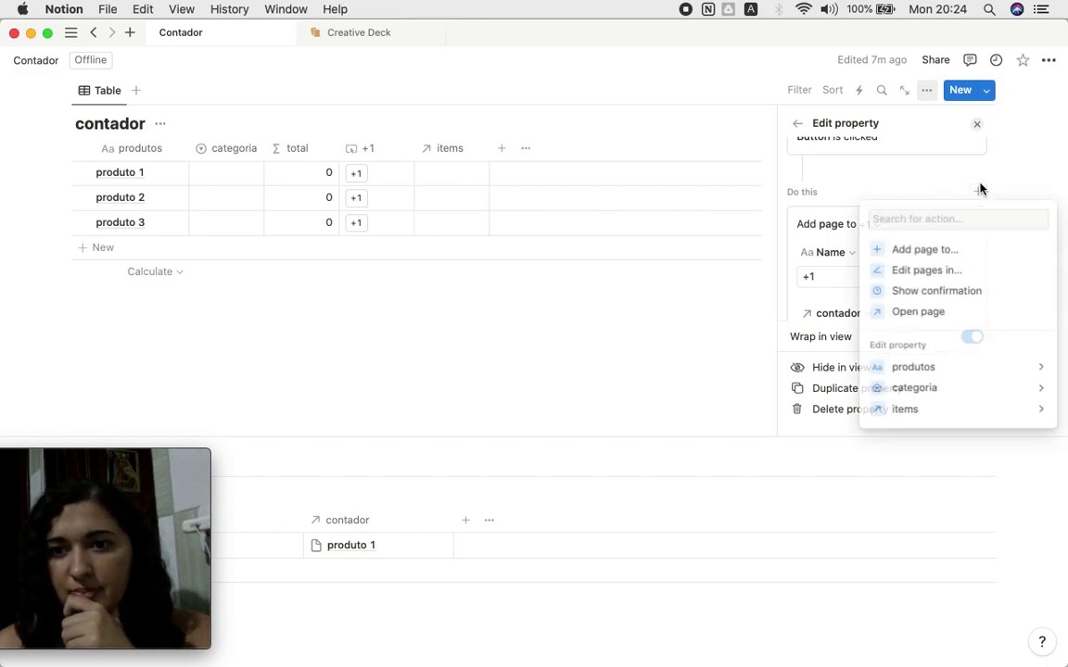
pyautogui.click(913, 412)
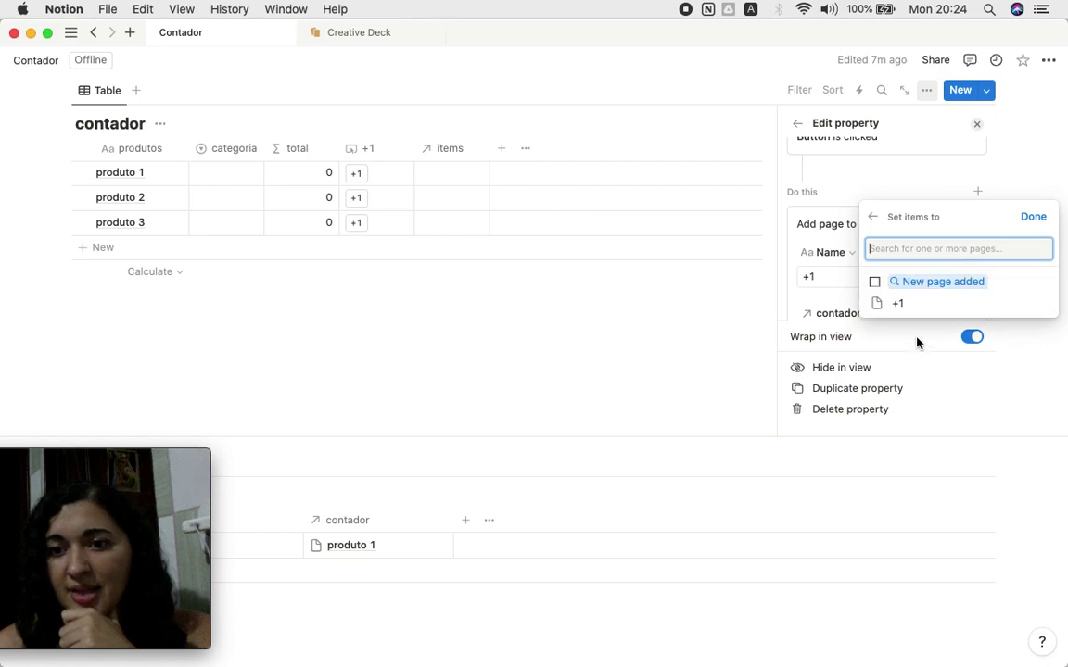
pyautogui.click(874, 282)
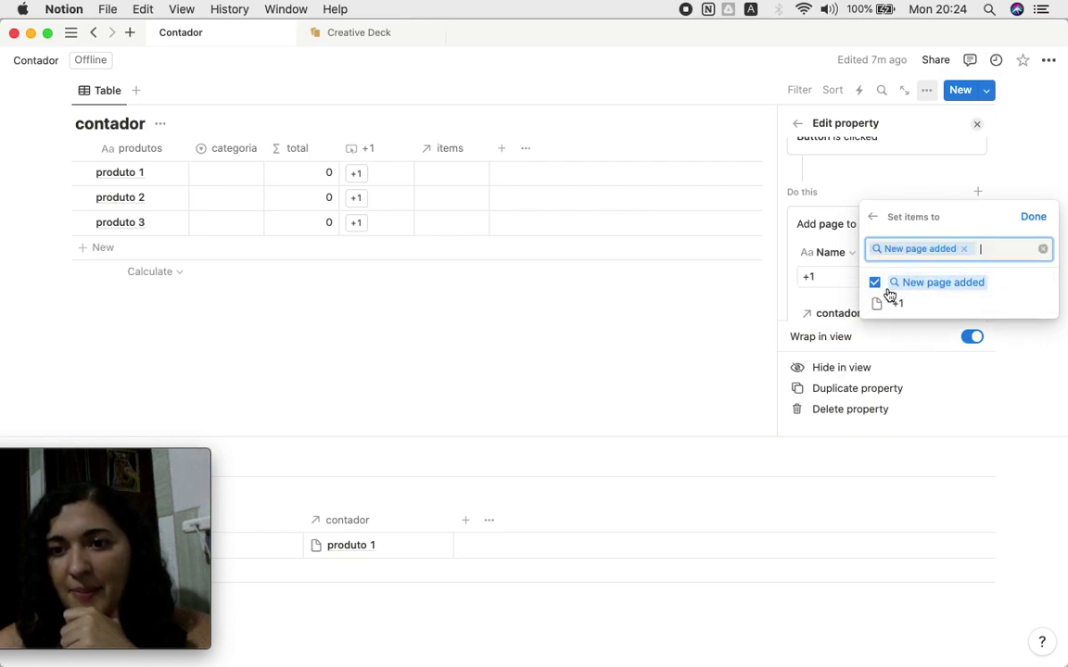
pyautogui.click(1027, 221)
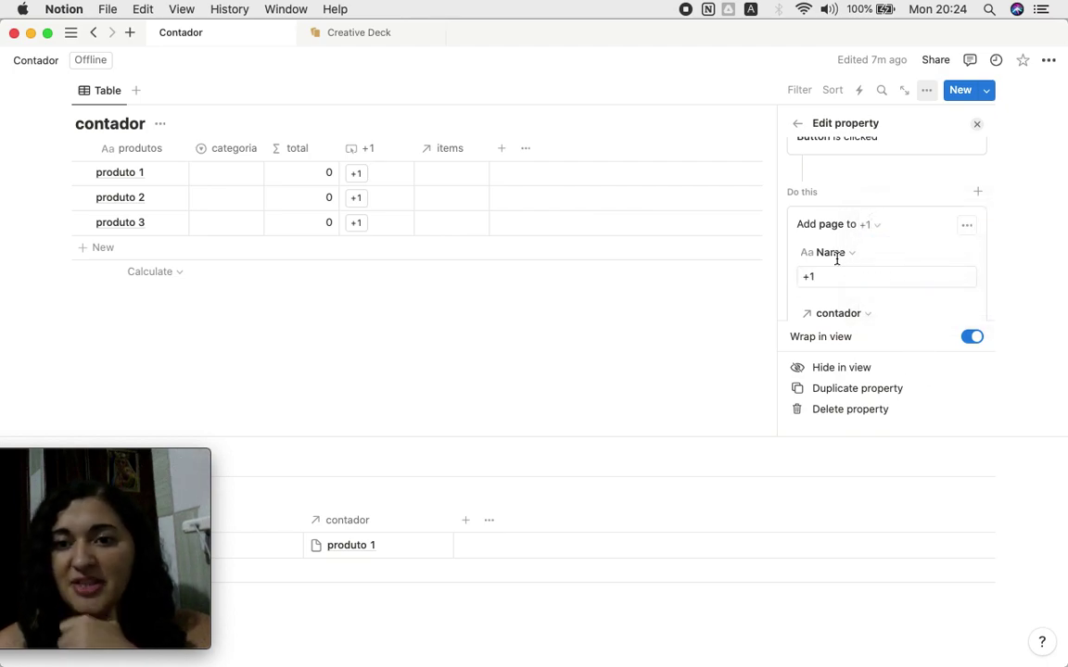
# - Change the button's items edit from Replace with to Add, so each new page is appended
pyautogui.scroll(-2, 840, 252)
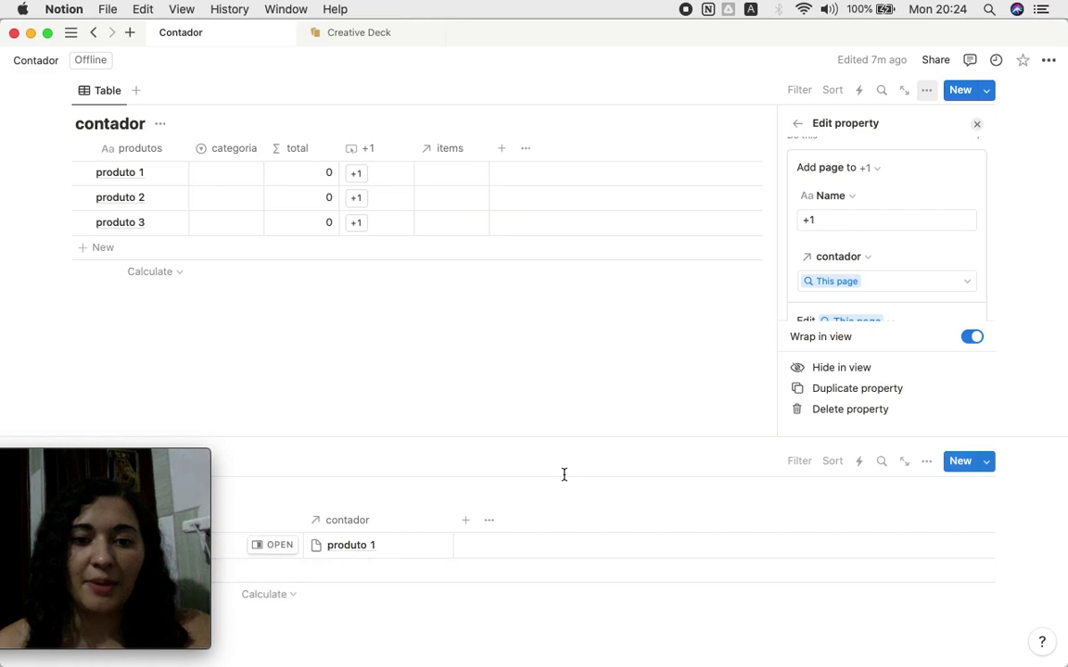
pyautogui.scroll(-3, 880, 288)
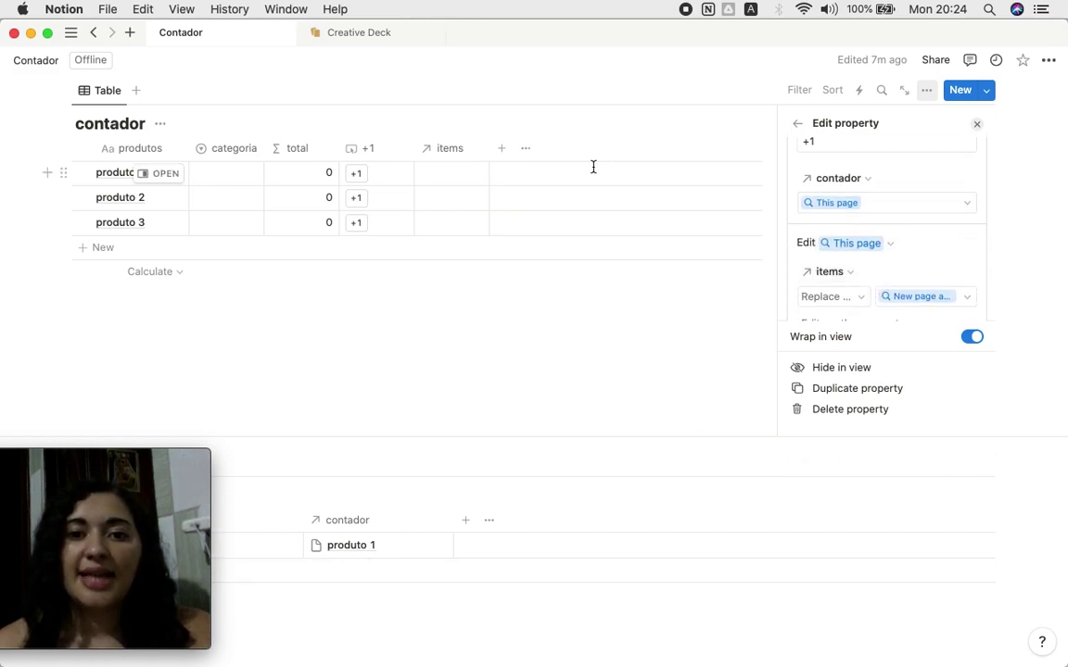
pyautogui.scroll(-1, 885, 264)
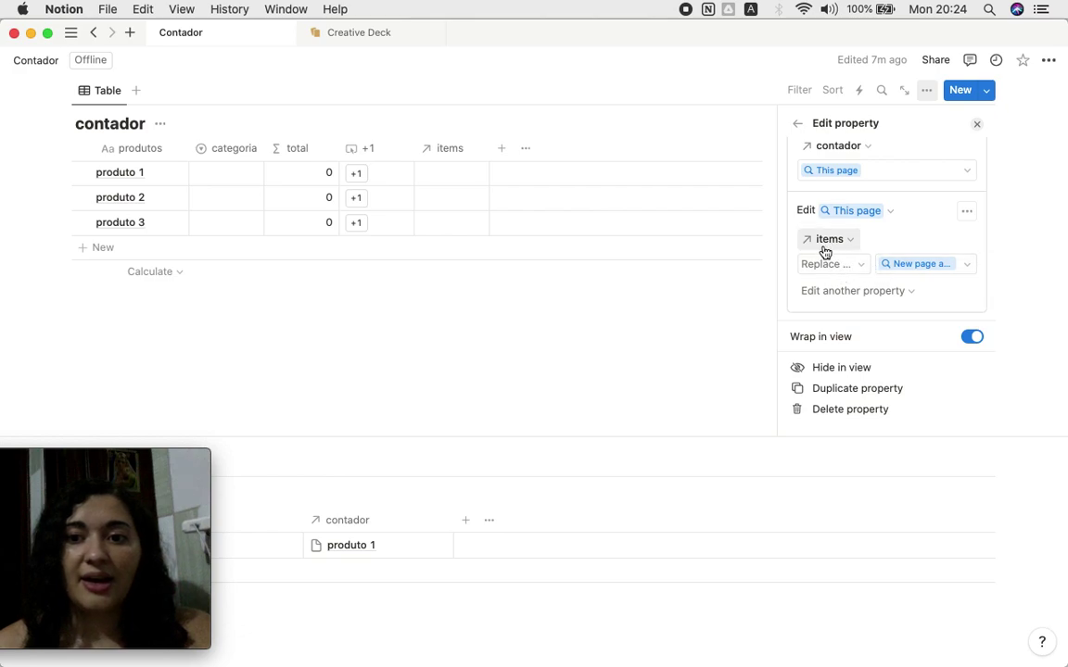
pyautogui.click(832, 266)
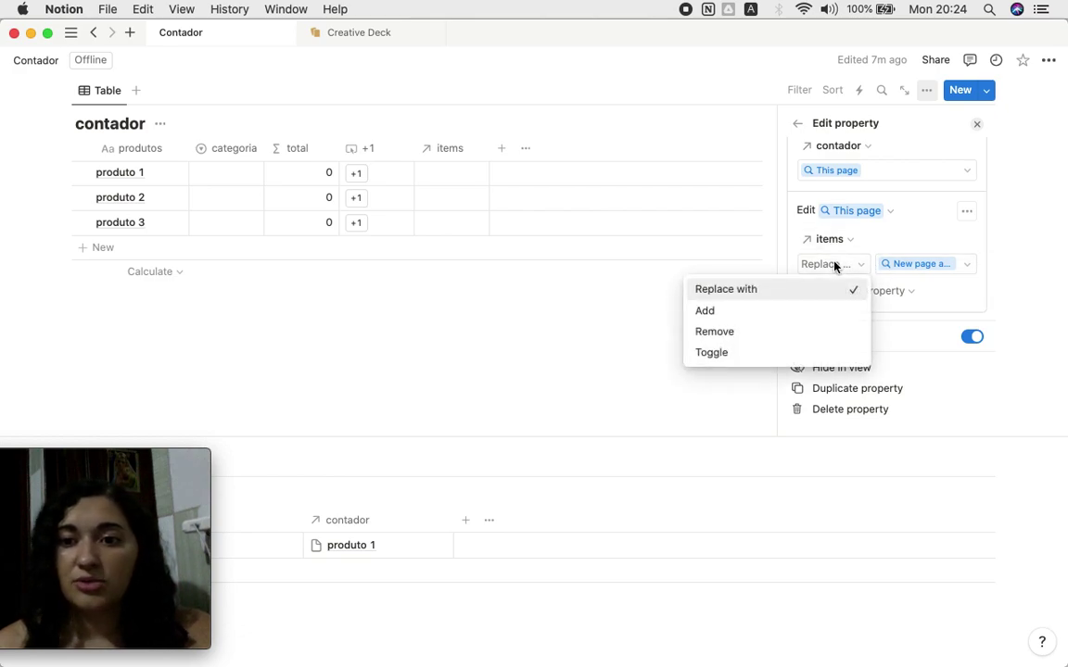
pyautogui.click(785, 321)
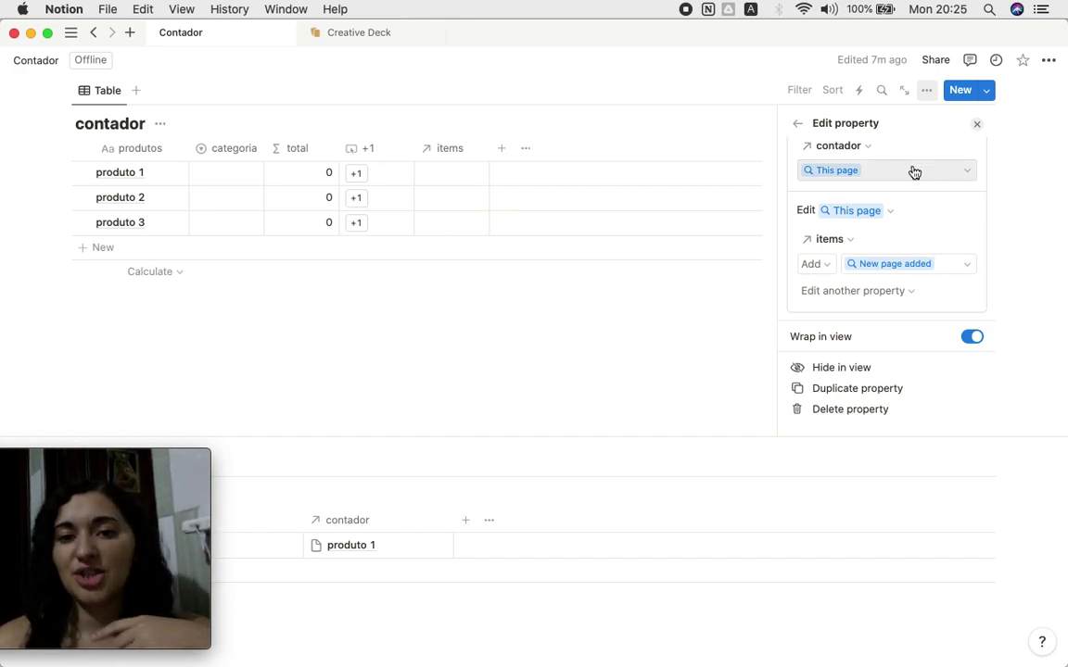
# - Clear and delete the test row linked to produto 1 in the +1 database
pyautogui.click(346, 545)
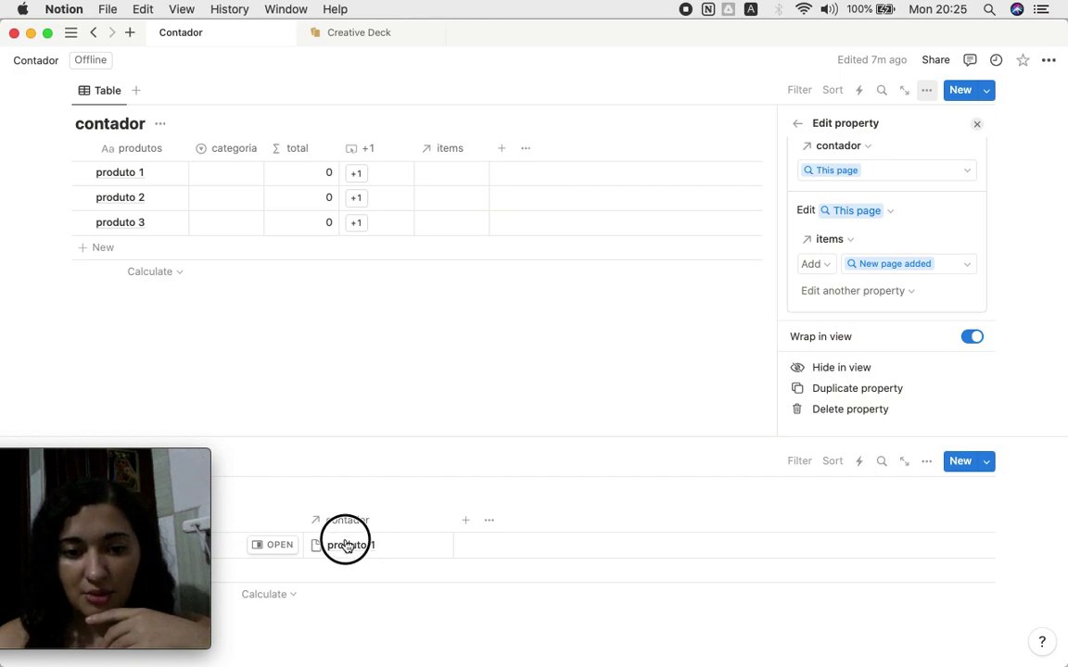
pyautogui.press('BackSpace')
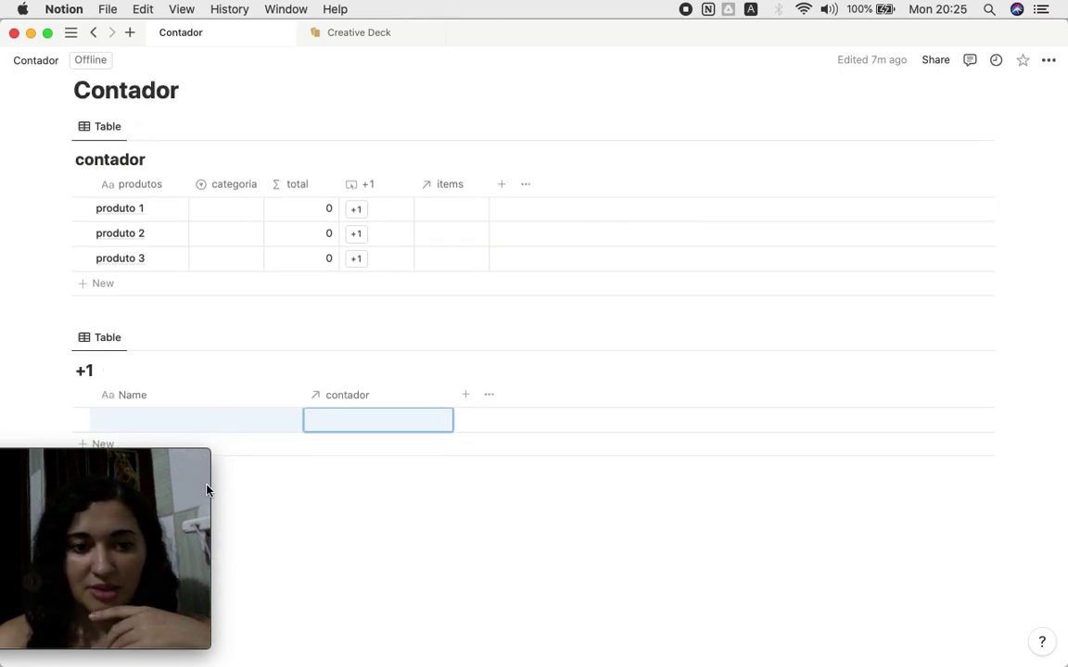
pyautogui.click(67, 419)
pyautogui.click(129, 311)
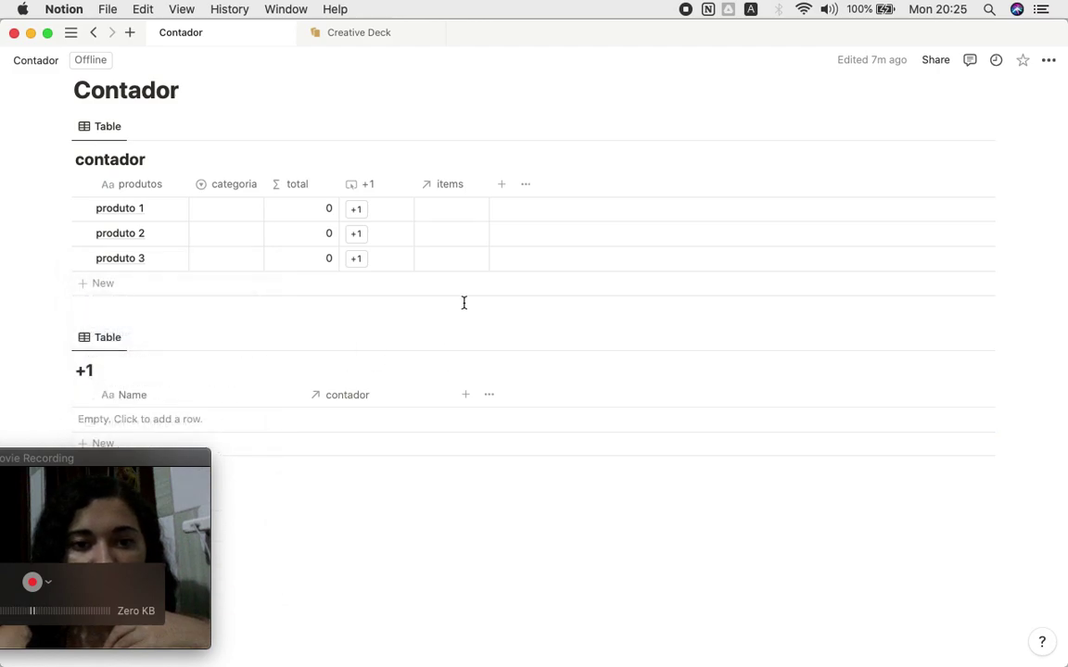
# - Run the +1 button for produto 1 five times to test the counter
pyautogui.scroll(2, 463, 306)
pyautogui.click(356, 297)
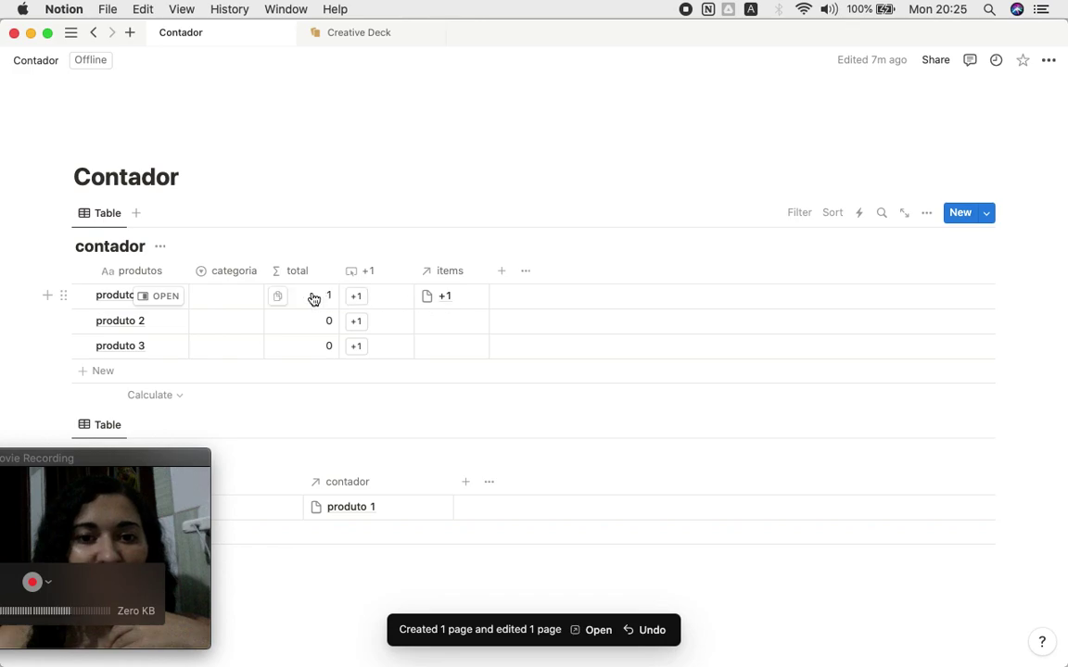
pyautogui.click(356, 299)
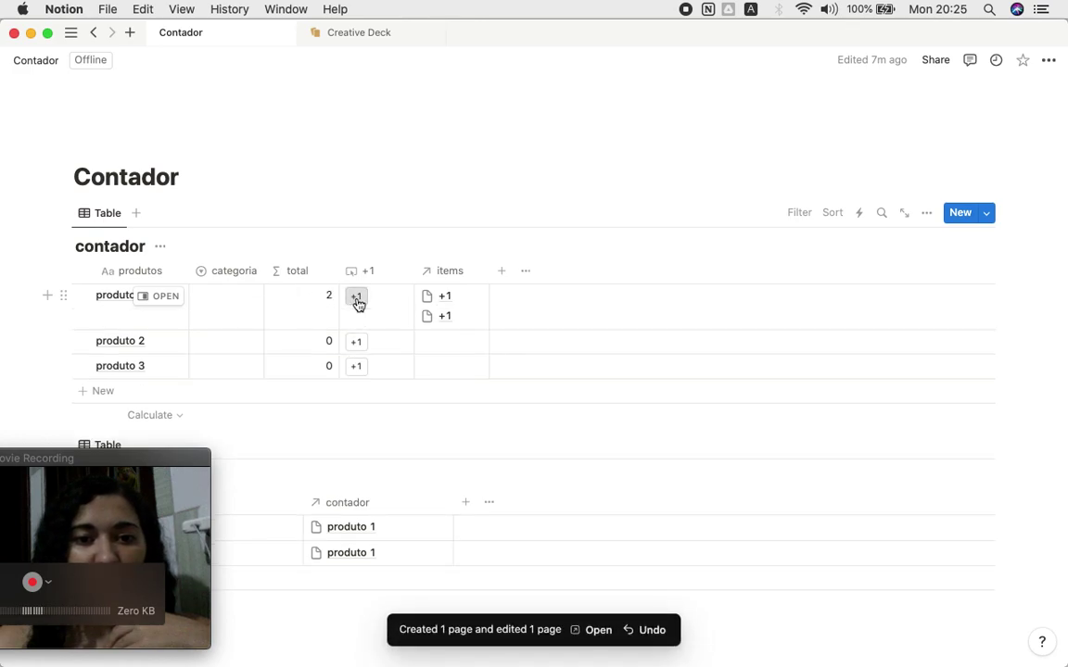
pyautogui.click(357, 299)
pyautogui.click(357, 298)
pyautogui.click(357, 298)
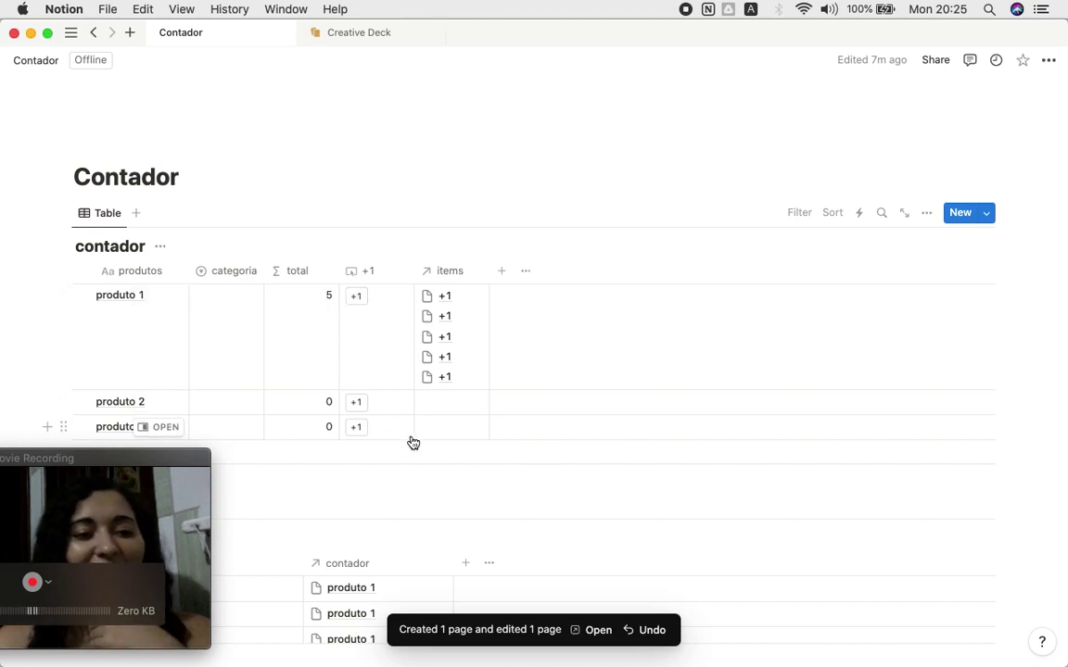
pyautogui.click(163, 469)
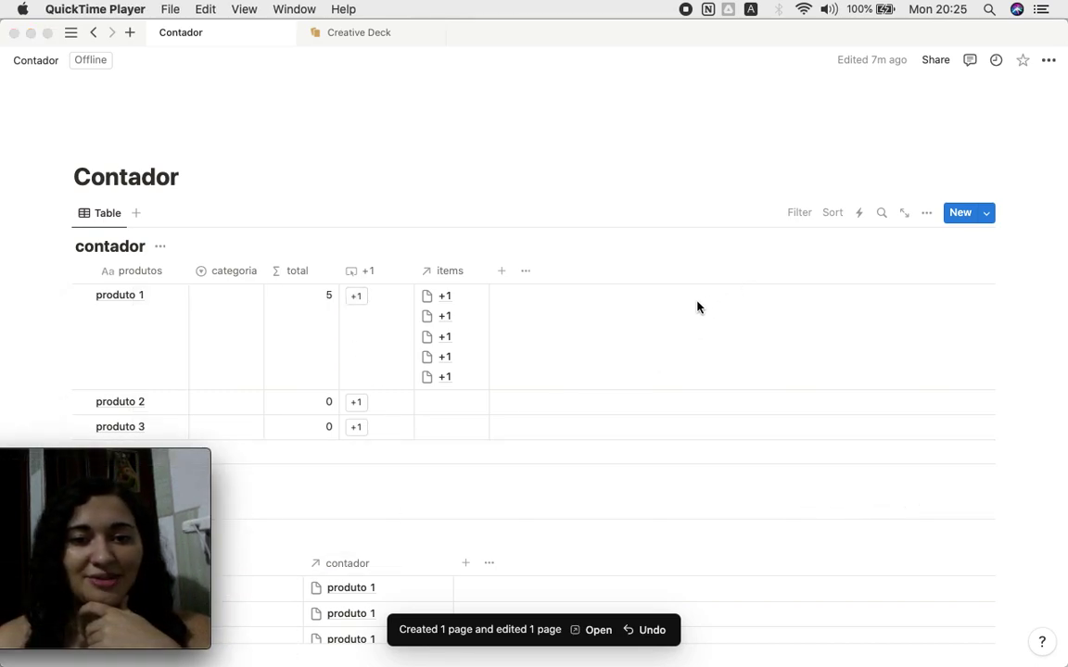
# - Turn off wrapping for all columns in the contador table view
pyautogui.click(930, 216)
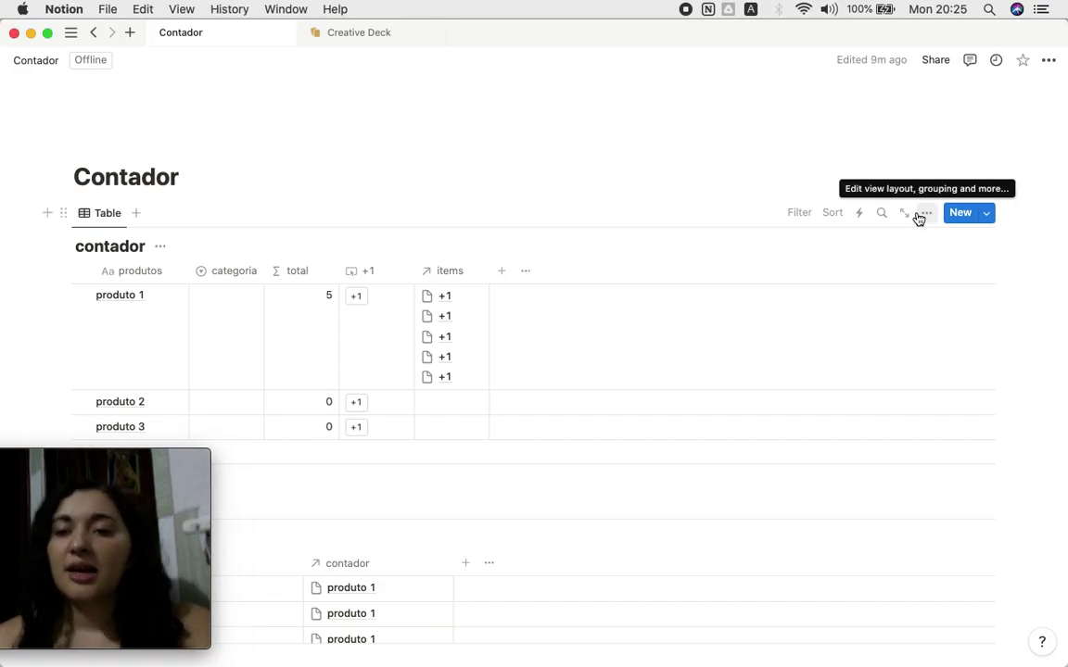
pyautogui.click(923, 216)
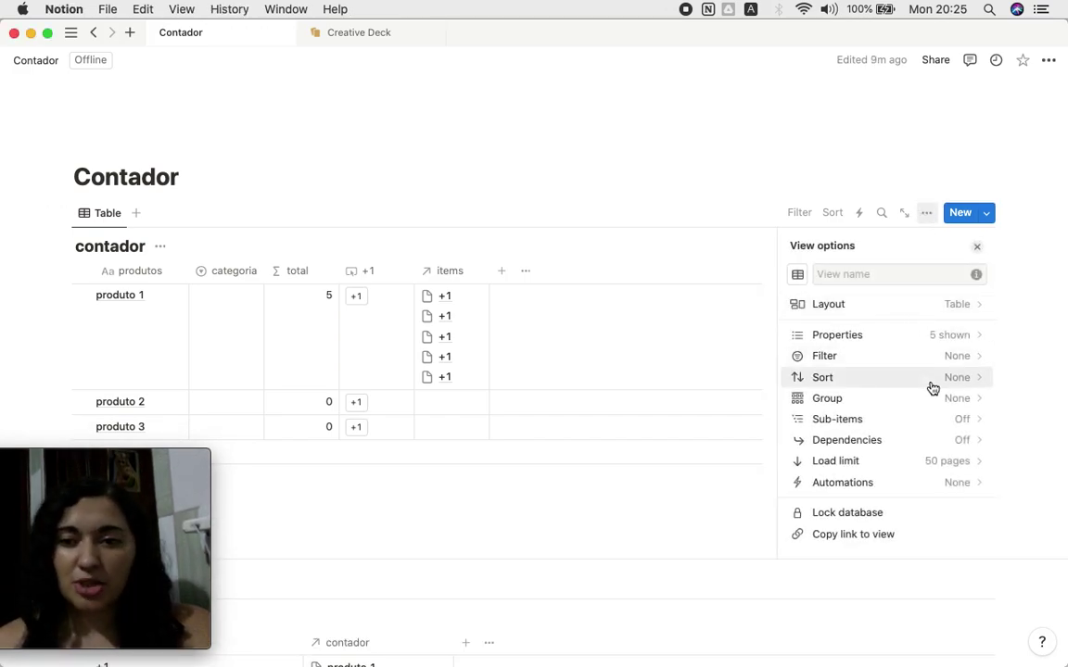
pyautogui.click(954, 307)
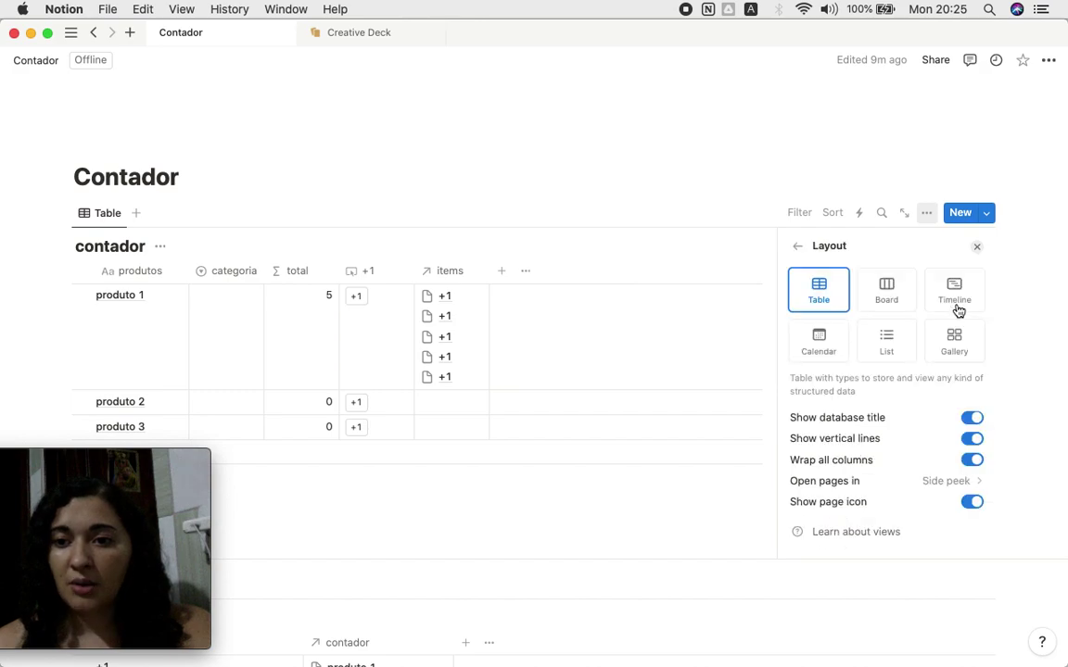
pyautogui.click(974, 461)
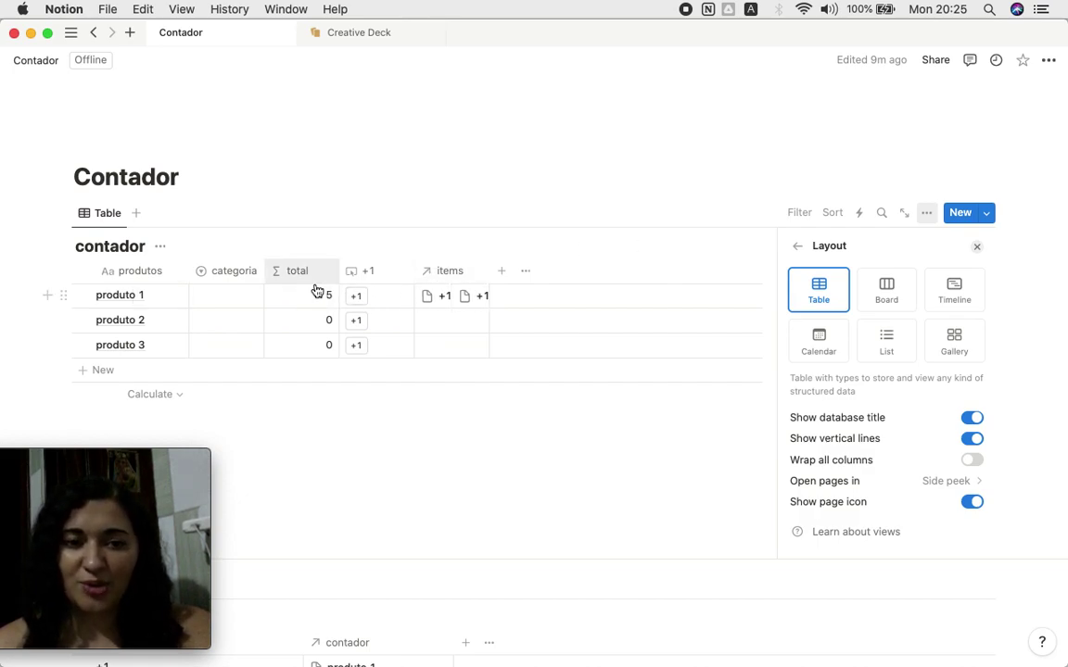
# - Run the +1 button for produto 2 and check the resulting row in the +1 database
pyautogui.click(353, 320)
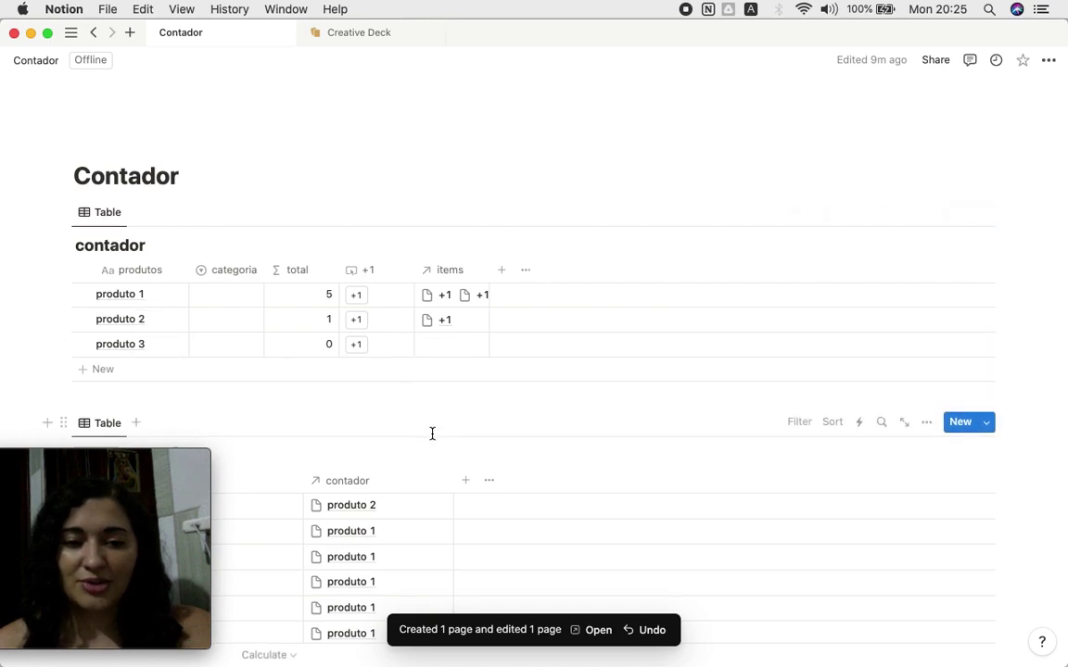
pyautogui.scroll(-5, 434, 442)
pyautogui.scroll(3, 434, 442)
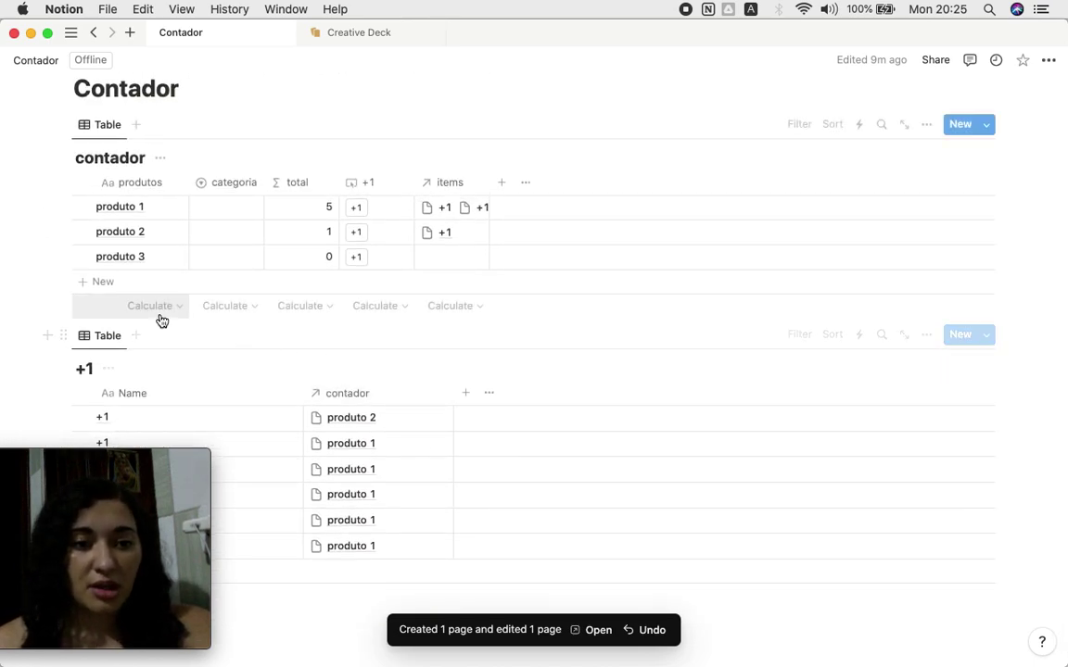
# - Narrow the Name column of the +1 database and rename it adicionado
pyautogui.scroll(-3, 112, 324)
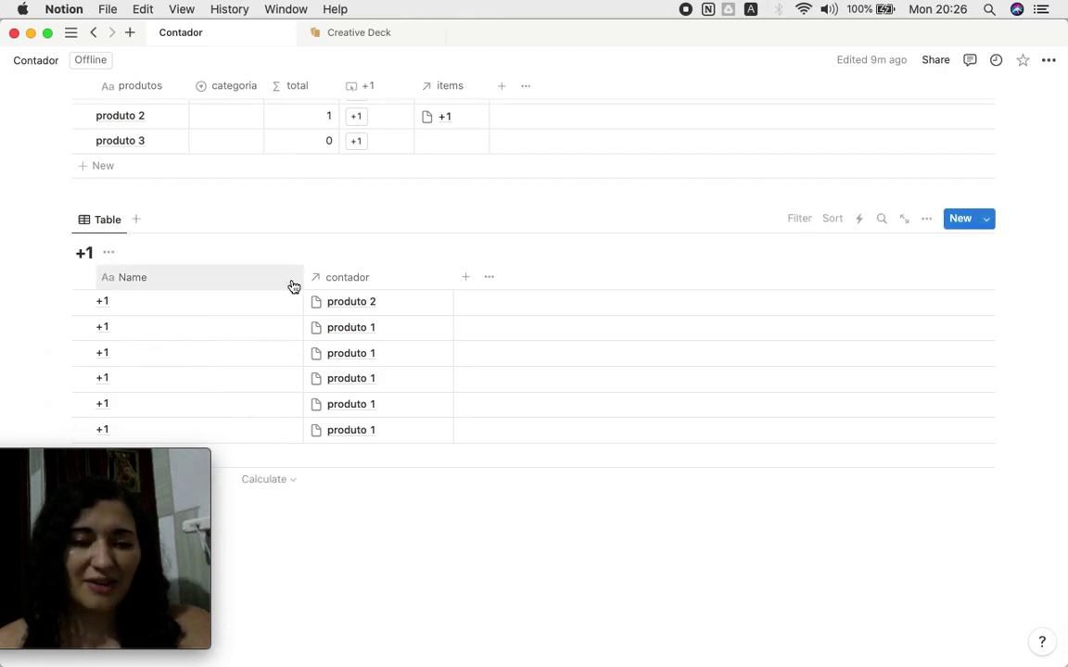
pyautogui.moveTo(304, 276); pyautogui.dragTo(160, 270)
pyautogui.click(125, 278)
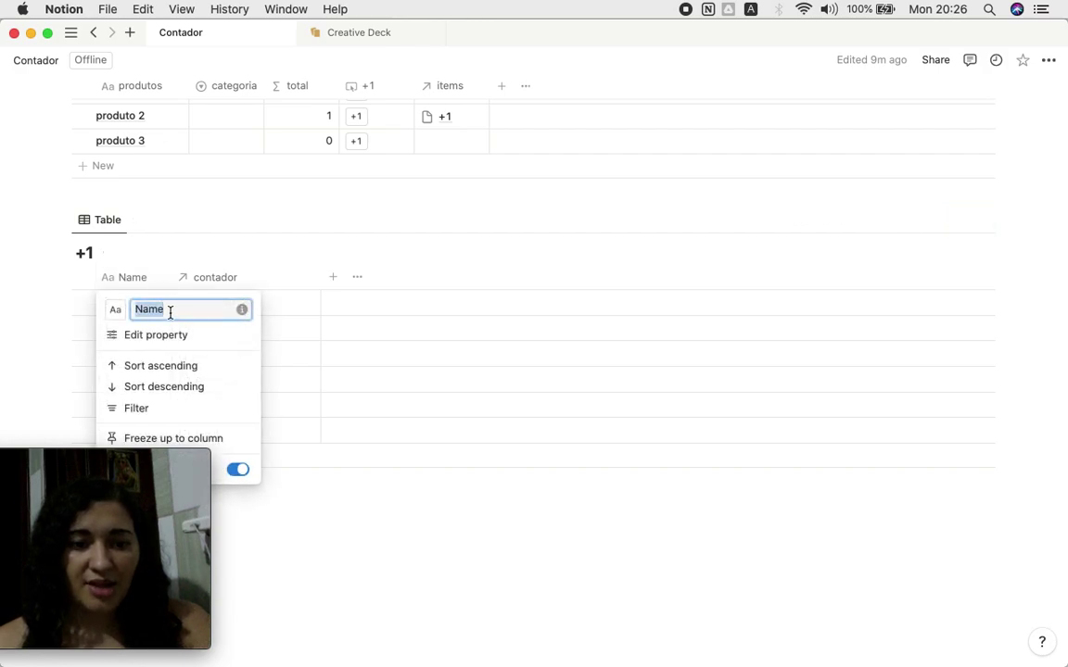
pyautogui.write('adicionado')
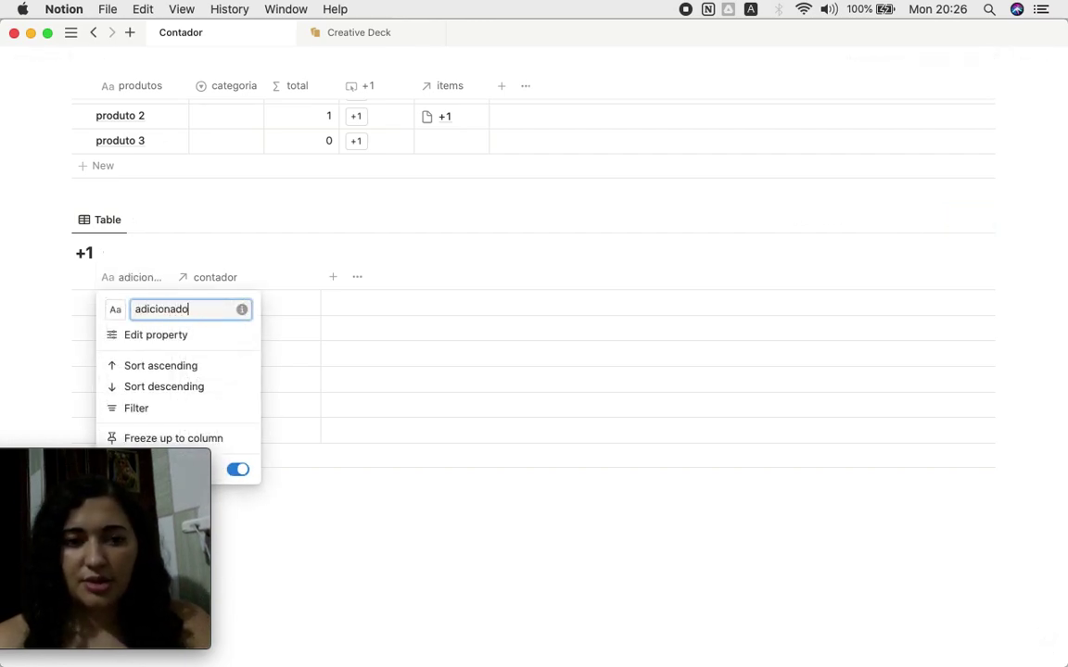
pyautogui.press('Return')
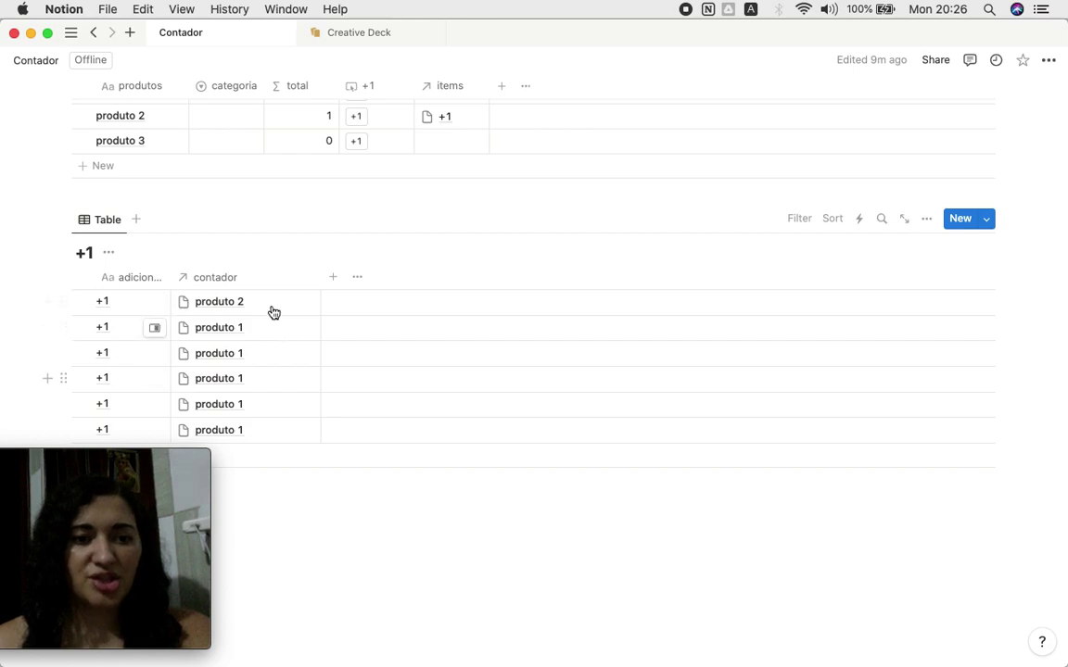
# - Create a sub-page below the +1 database and move the +1 database into it
pyautogui.scroll(-1, 289, 355)
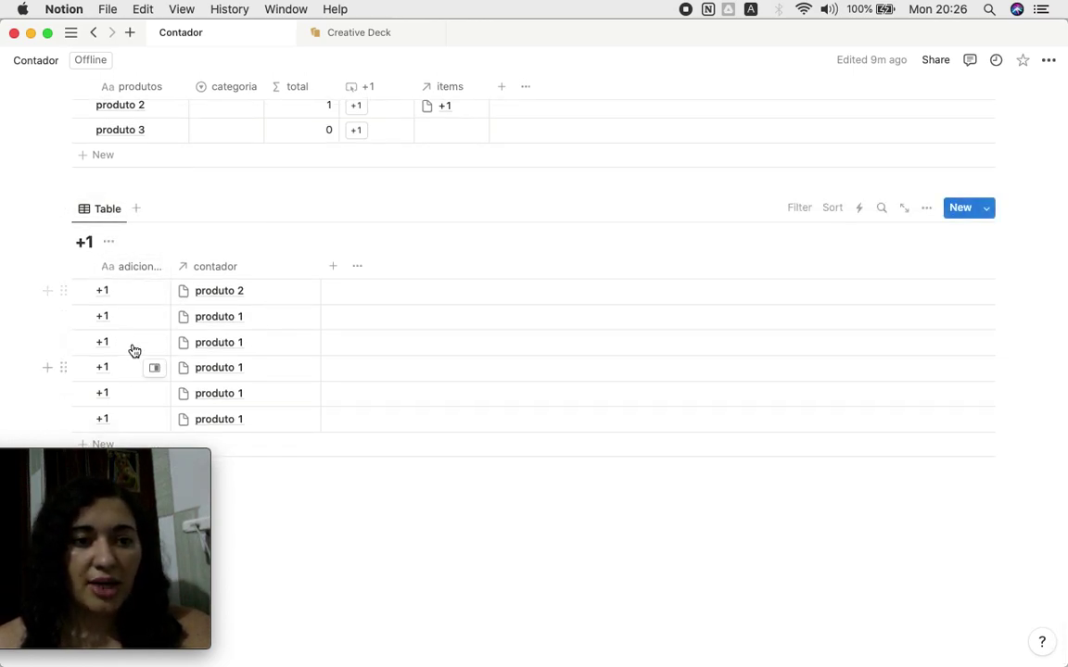
pyautogui.click(240, 495)
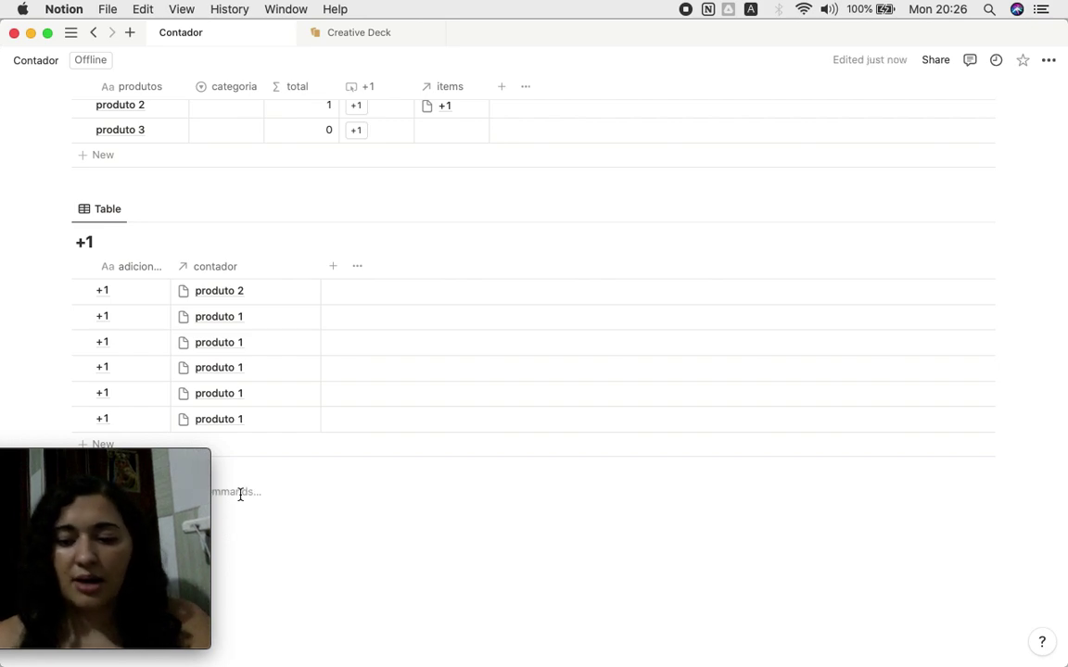
pyautogui.write('/page')
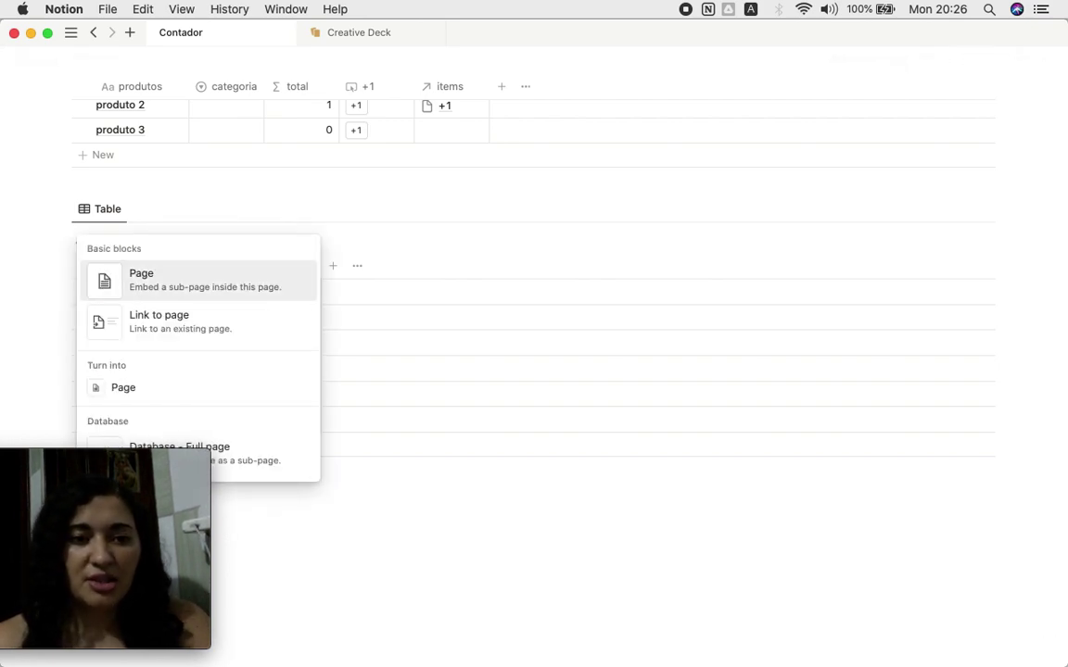
pyautogui.press('Return')
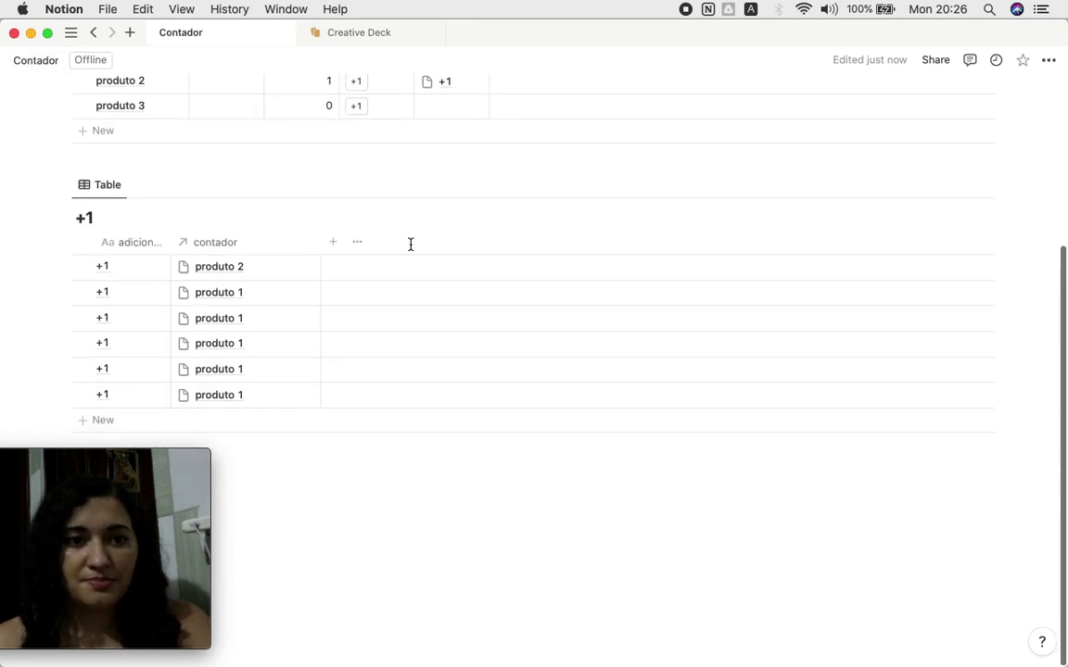
pyautogui.moveTo(63, 185); pyautogui.dragTo(236, 481)
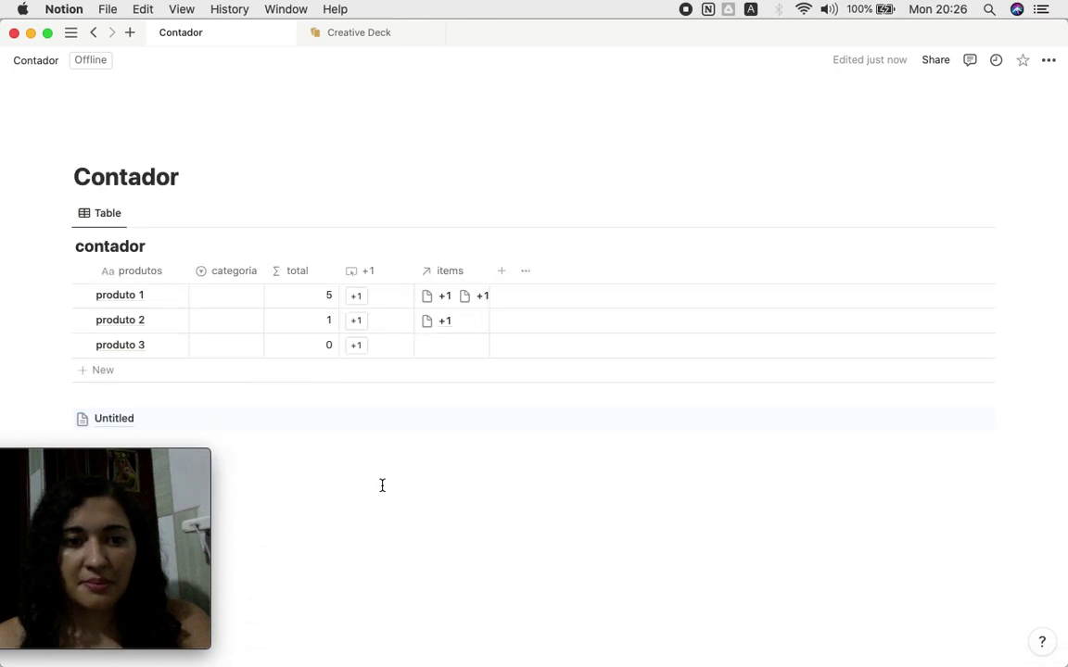
# - Open the untitled sub-page, title it settings, and return to the Contador page
pyautogui.click(114, 419)
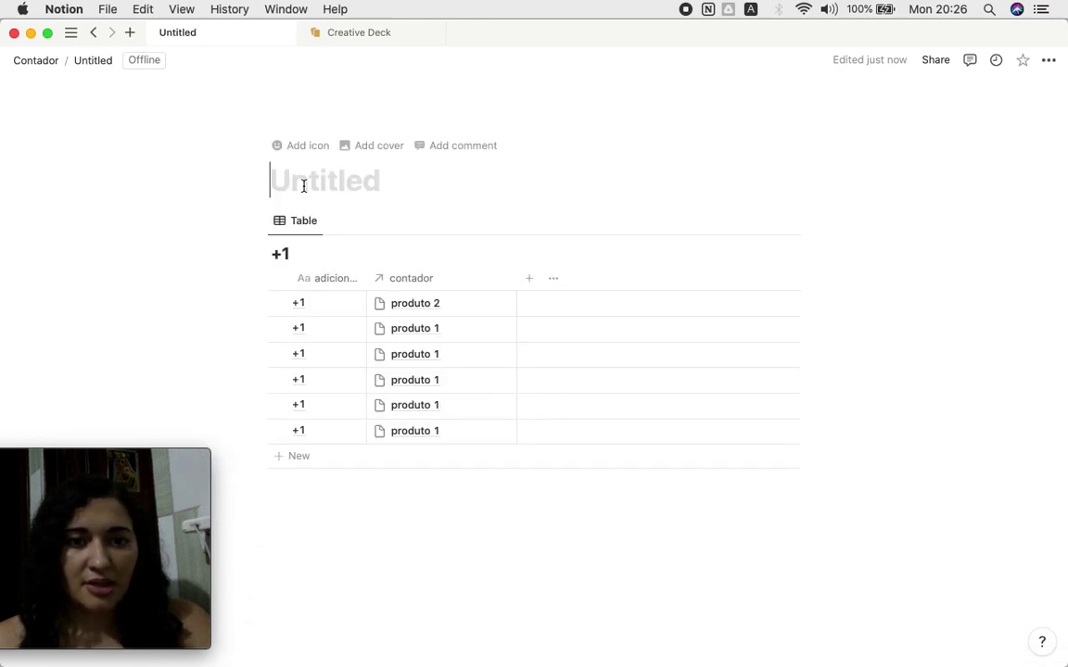
pyautogui.write('settings')
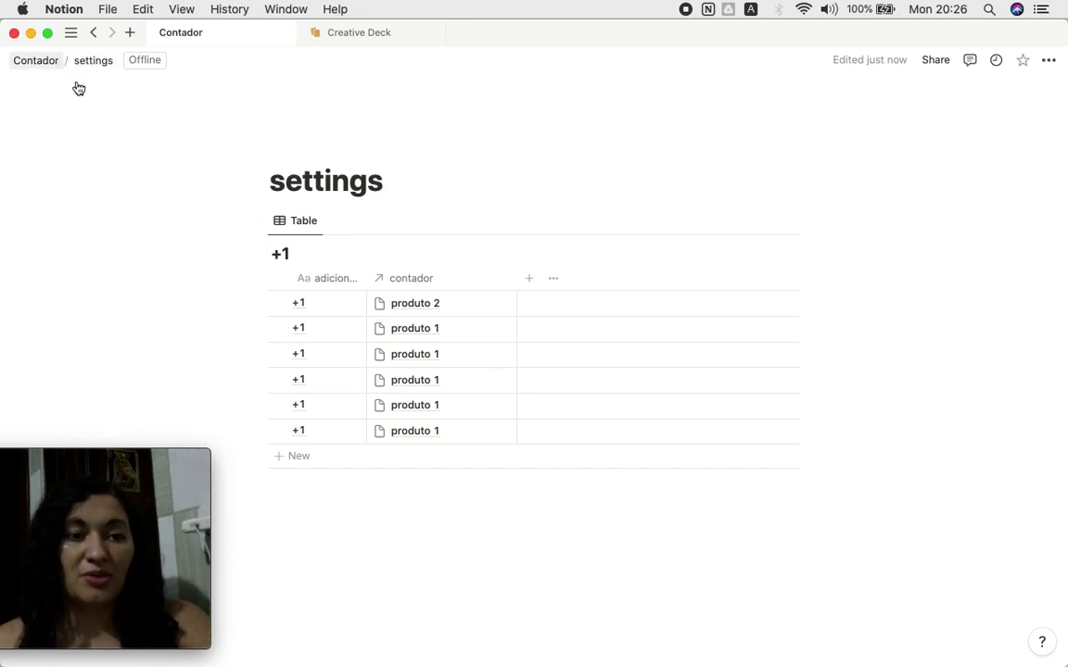
pyautogui.click(35, 60)
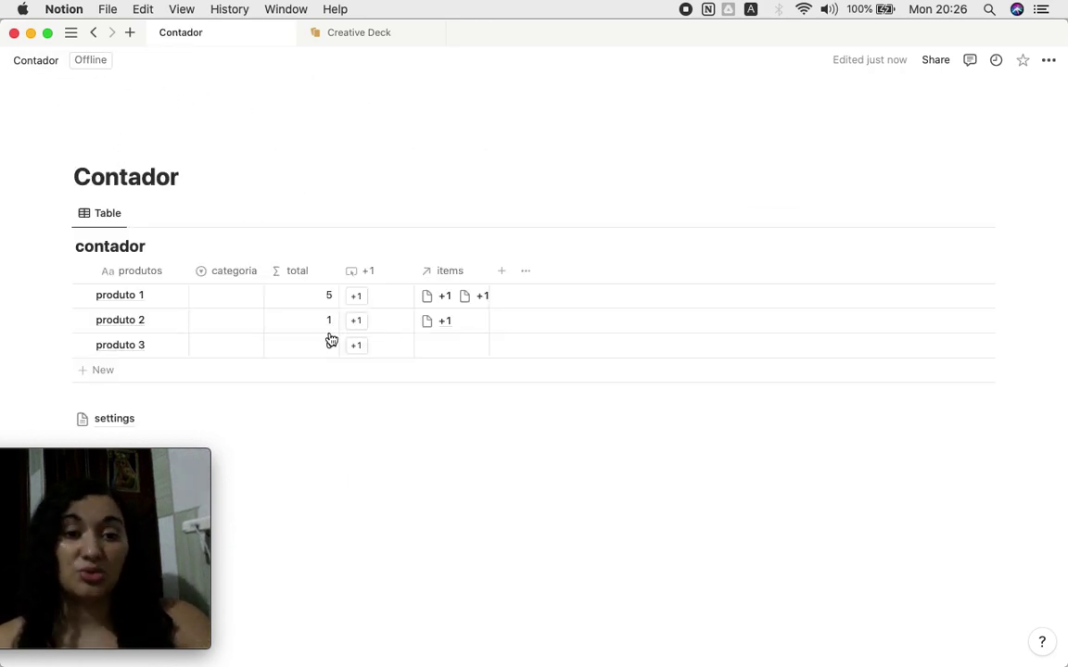
# - Hide the contador database title and switch its view to the Gallery layout
pyautogui.click(159, 251)
pyautogui.click(153, 324)
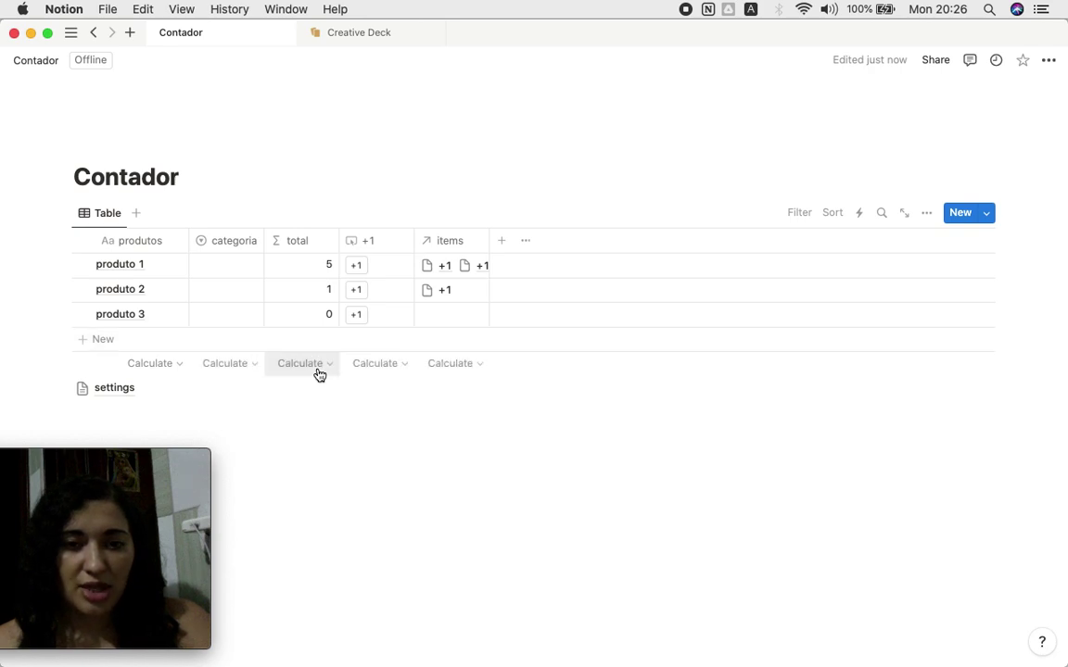
pyautogui.click(112, 224)
pyautogui.click(139, 263)
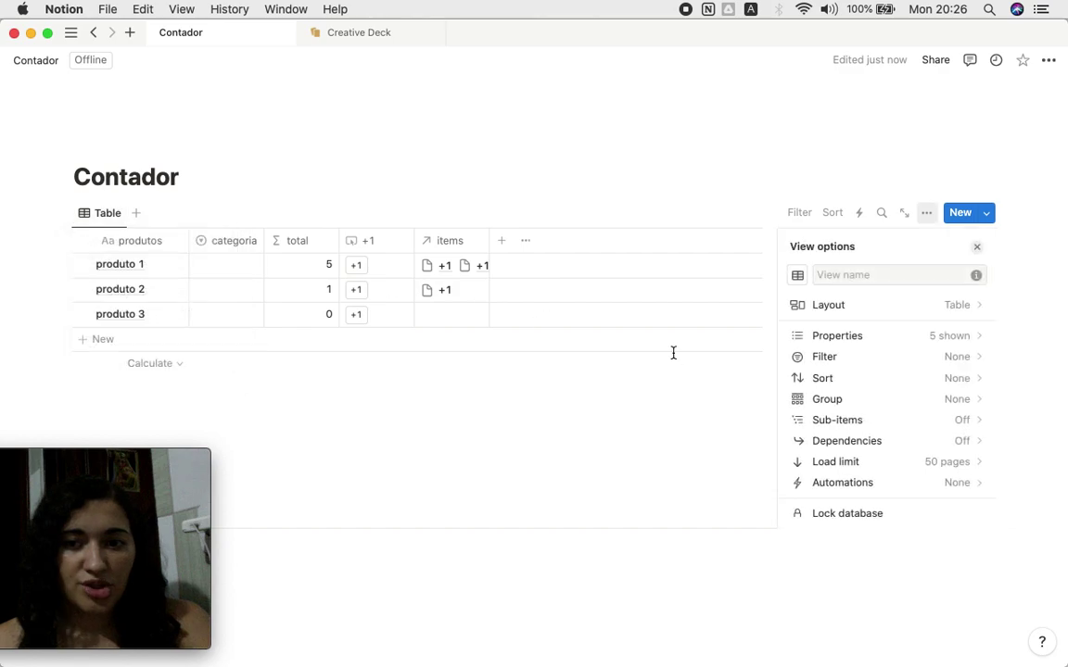
pyautogui.click(864, 315)
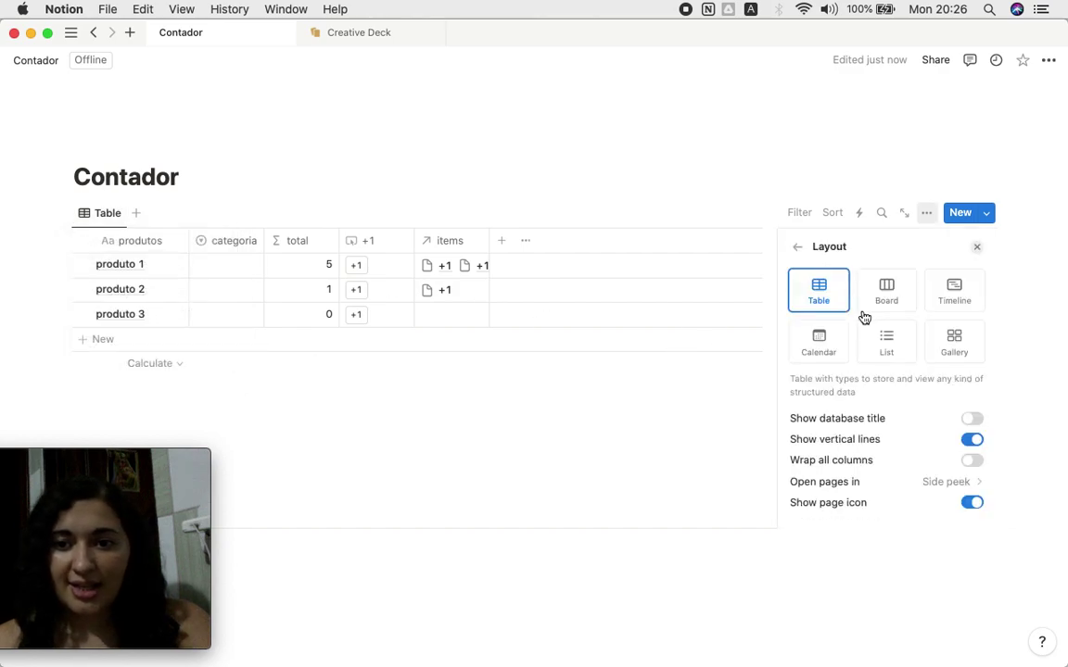
pyautogui.click(951, 343)
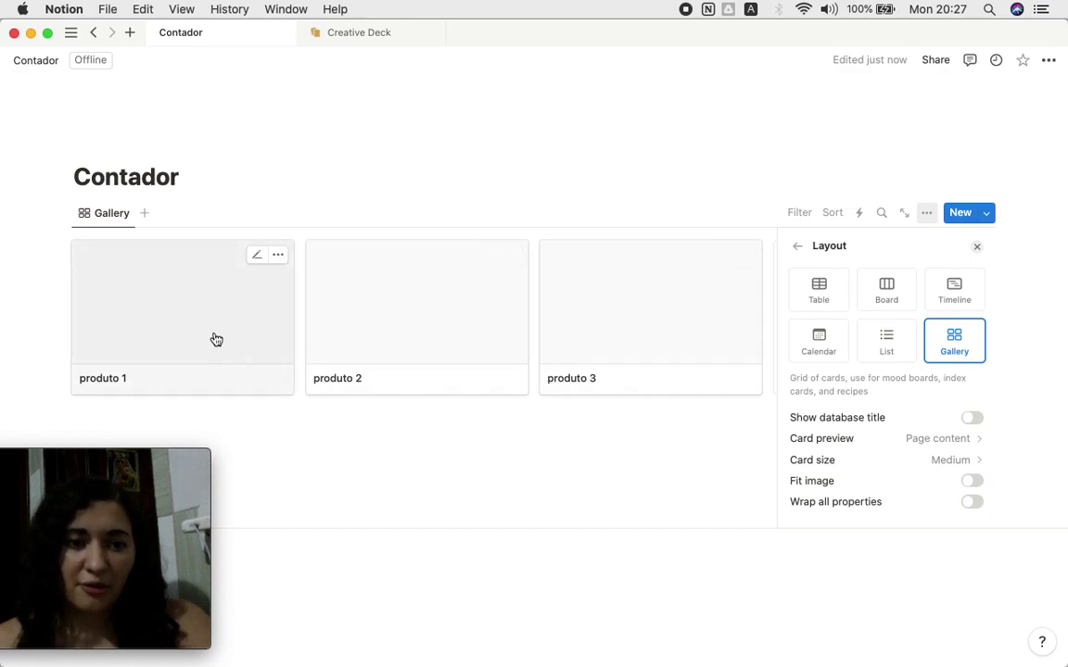
# - Set the gallery's card preview to Page cover and its card size to Small
pyautogui.click(945, 440)
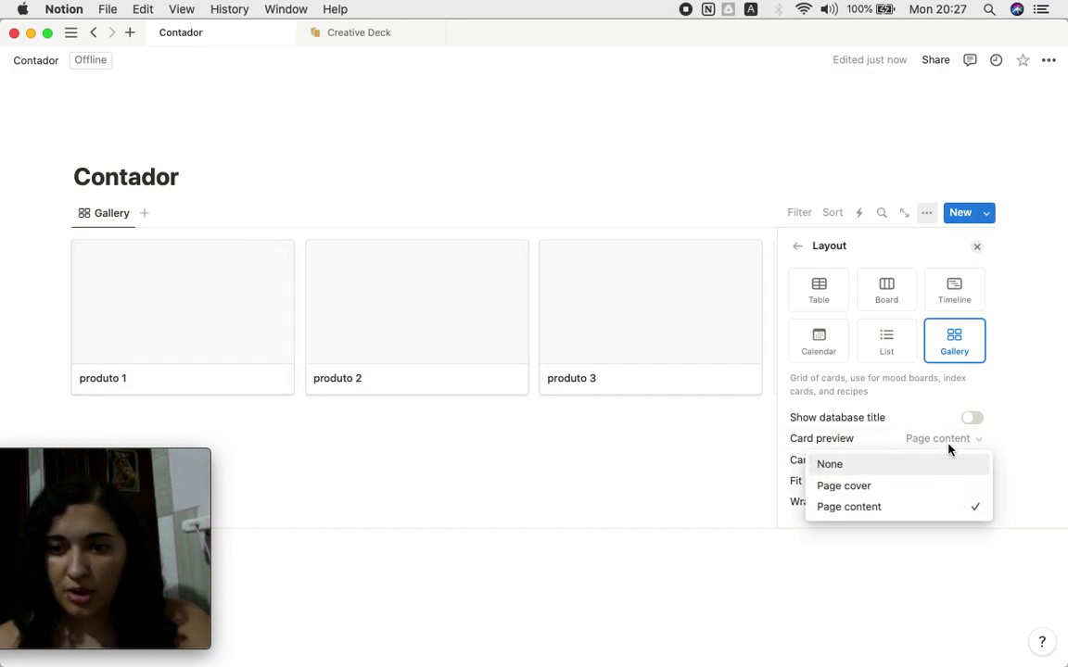
pyautogui.click(878, 489)
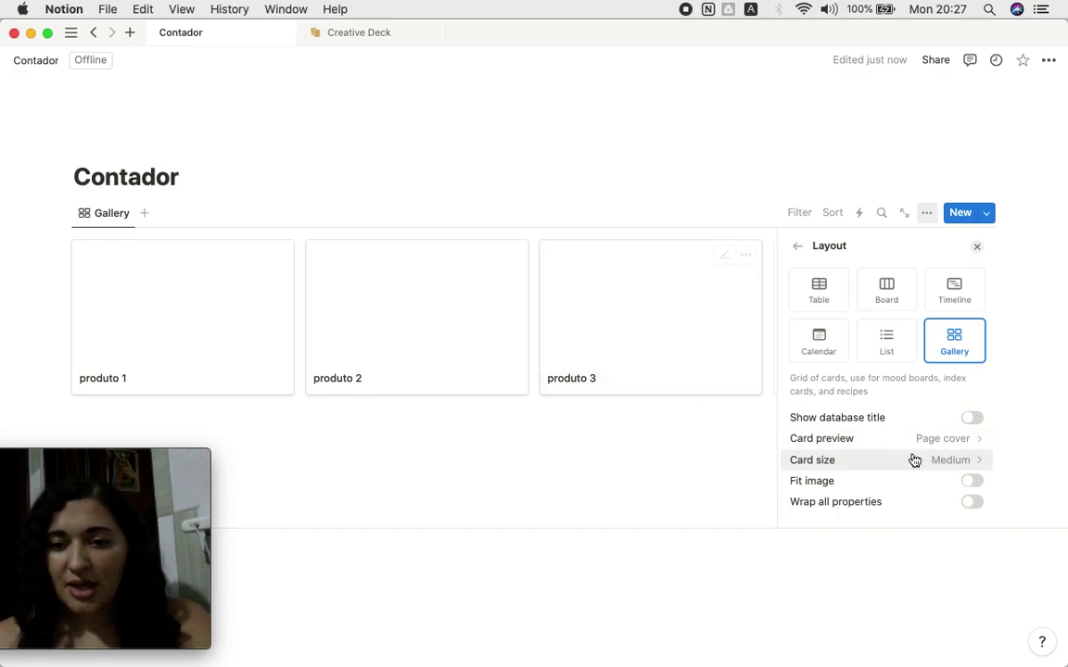
pyautogui.click(966, 462)
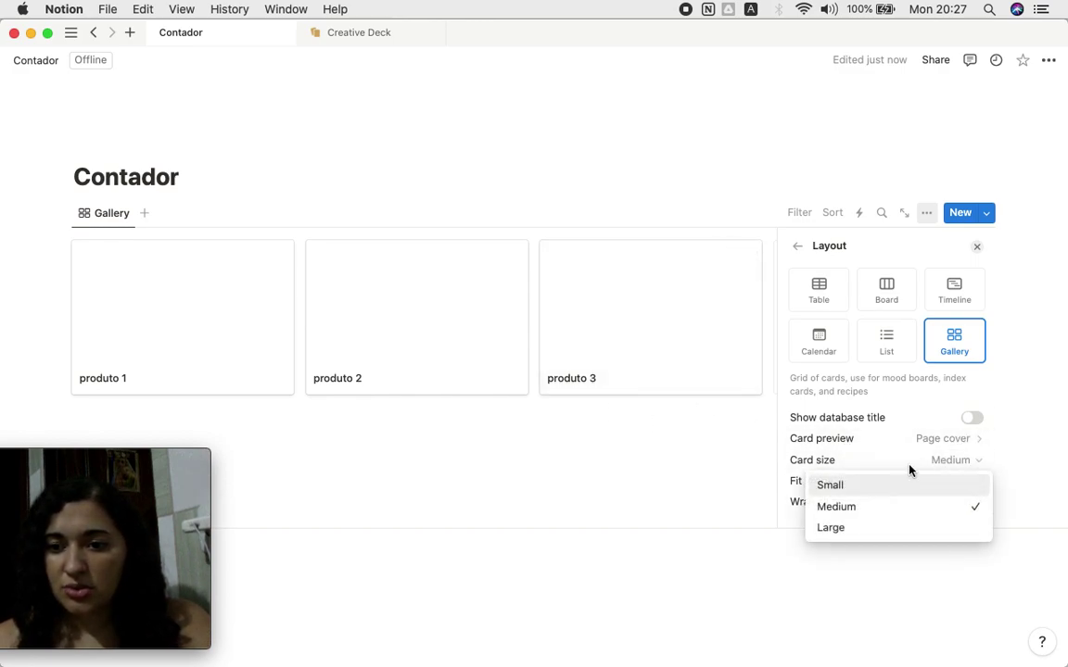
pyautogui.click(846, 488)
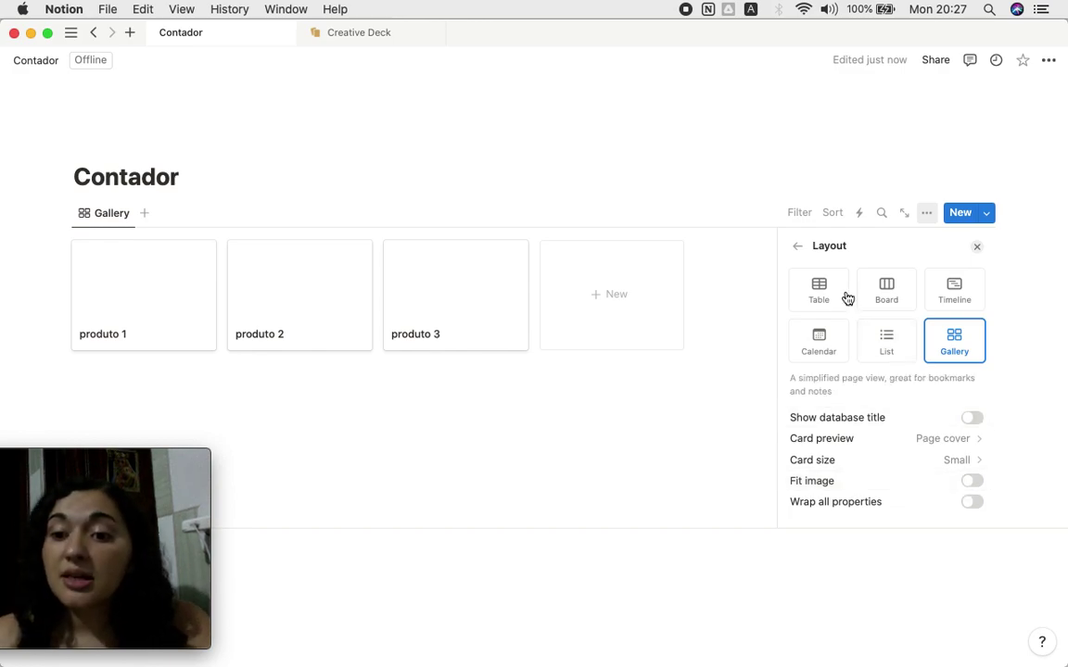
# - Show the total and +1 properties on the gallery cards, with total above +1, and test produto 3's +1 button
pyautogui.click(797, 246)
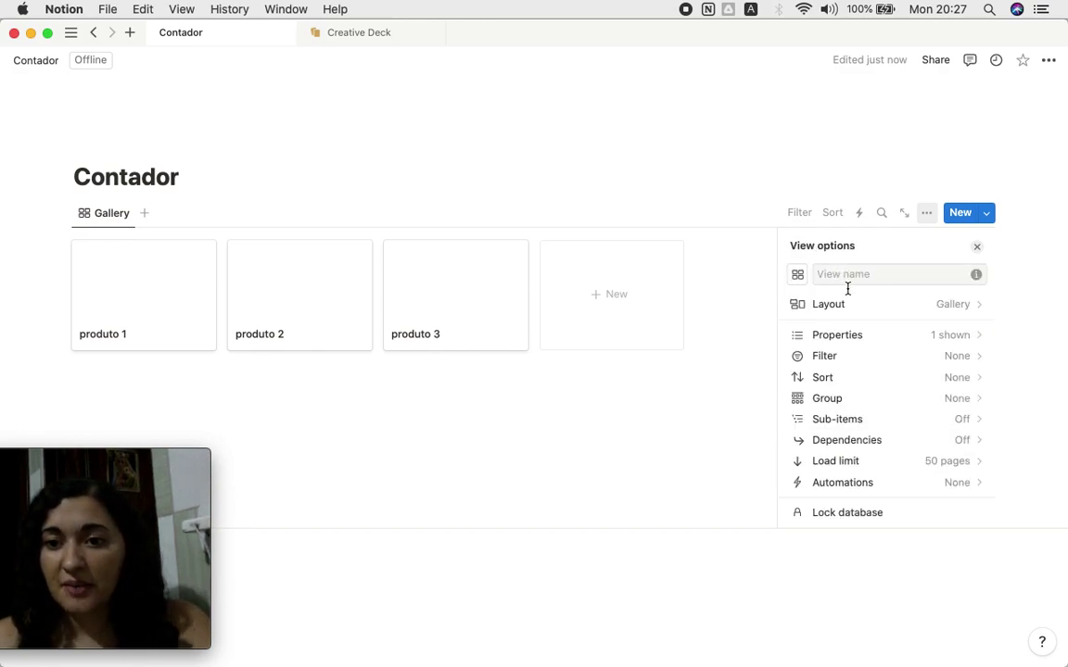
pyautogui.click(953, 344)
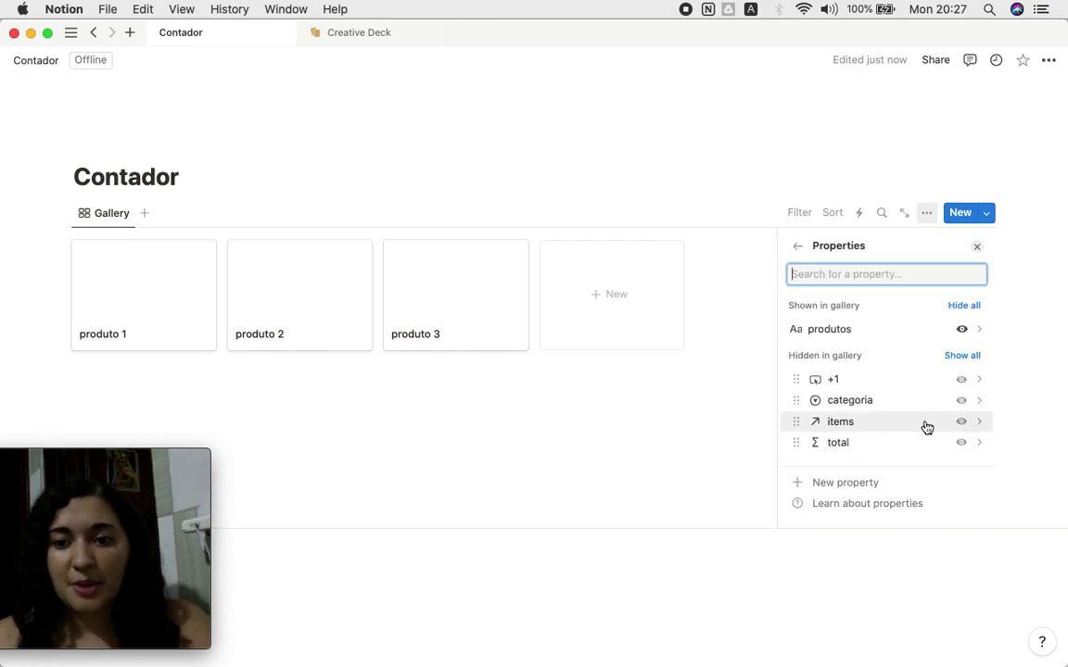
pyautogui.click(963, 381)
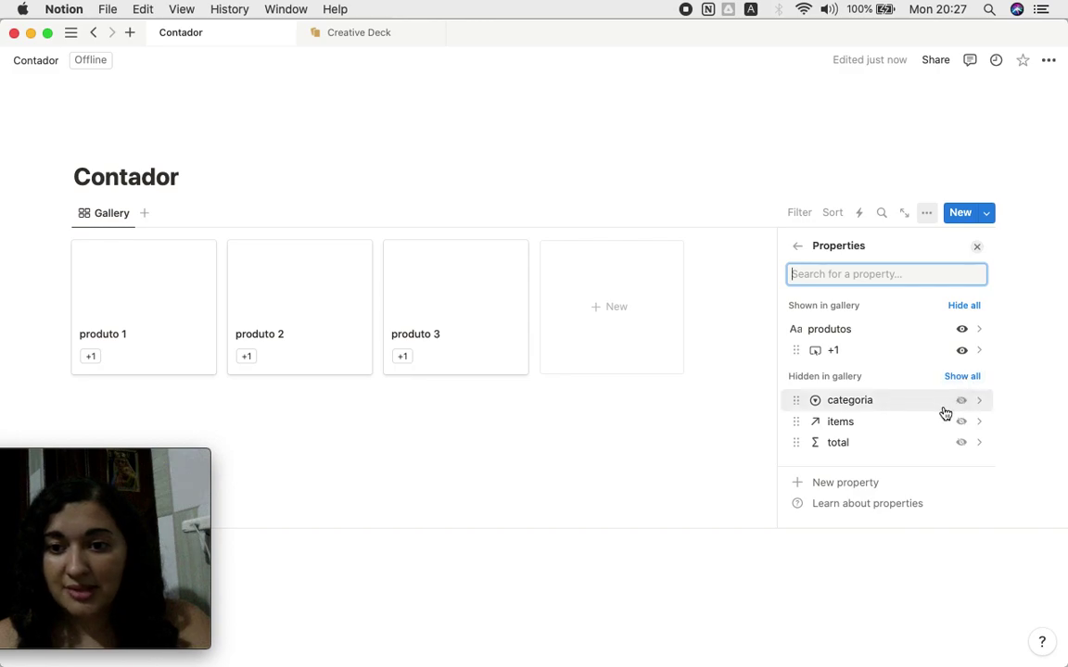
pyautogui.click(962, 444)
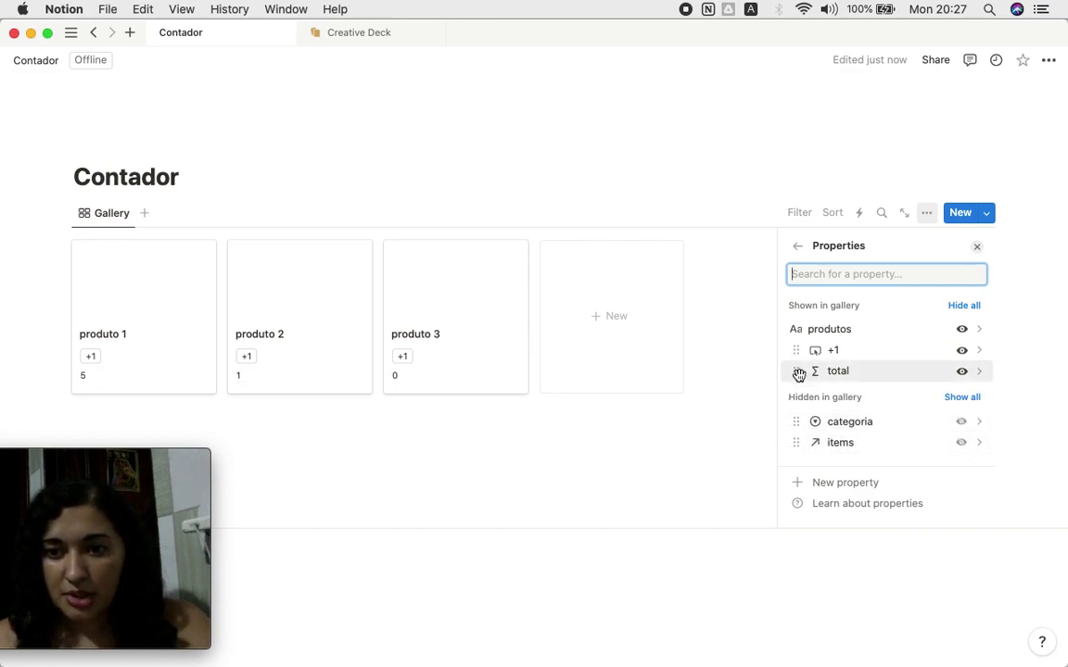
pyautogui.moveTo(798, 373); pyautogui.dragTo(799, 350)
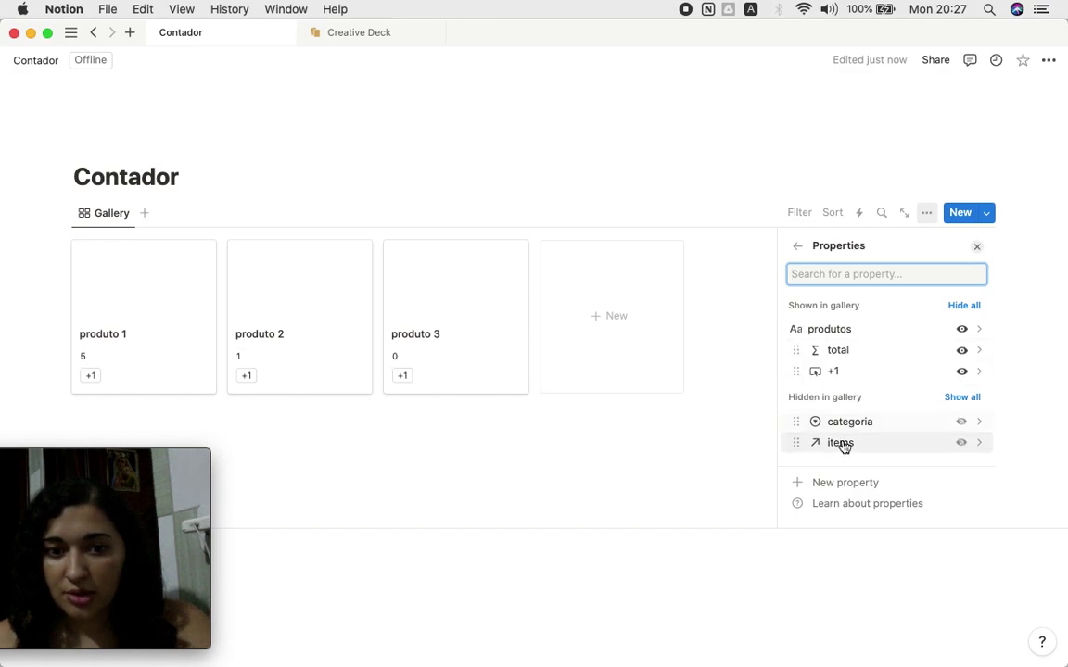
pyautogui.click(409, 382)
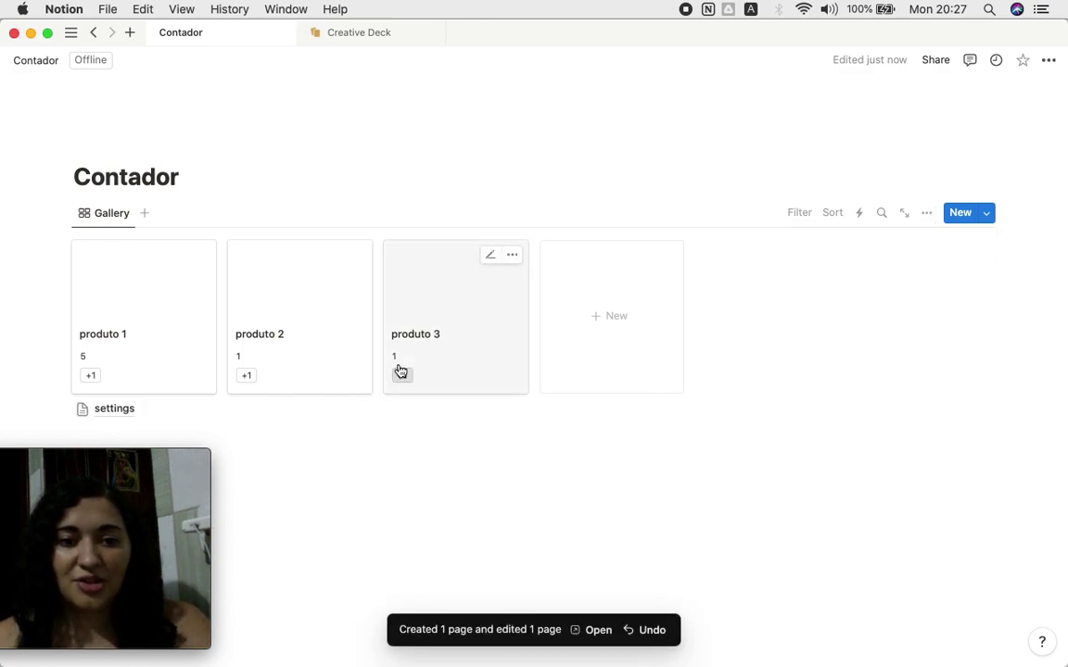
# - Convert the total formula's item count to text as format(length(items))
pyautogui.click(238, 358)
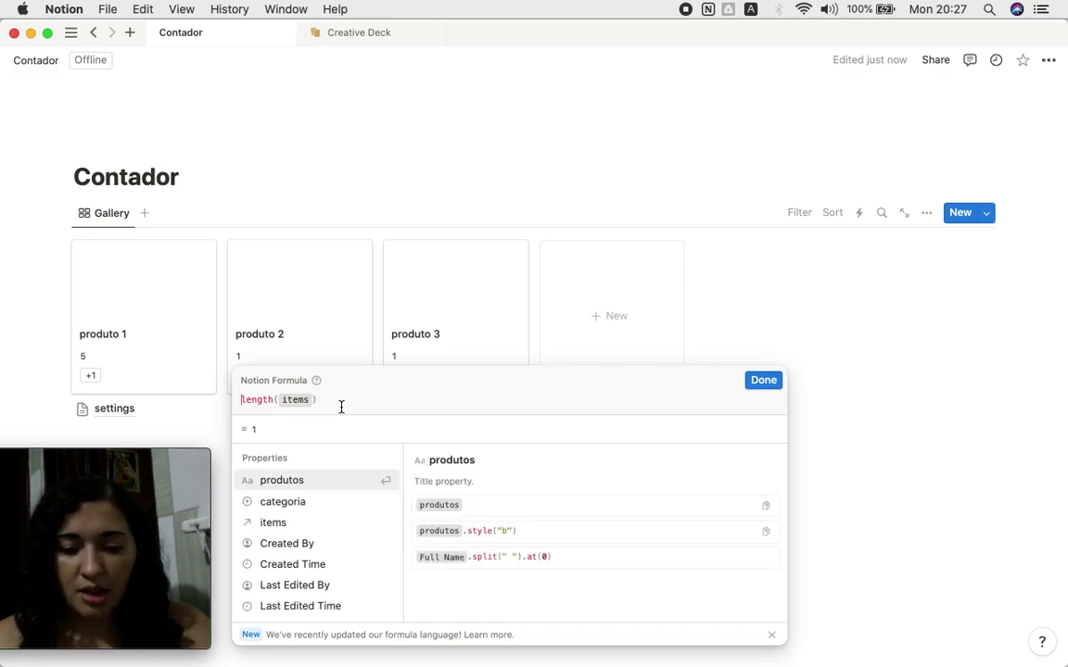
pyautogui.write('format')
pyautogui.write('(')
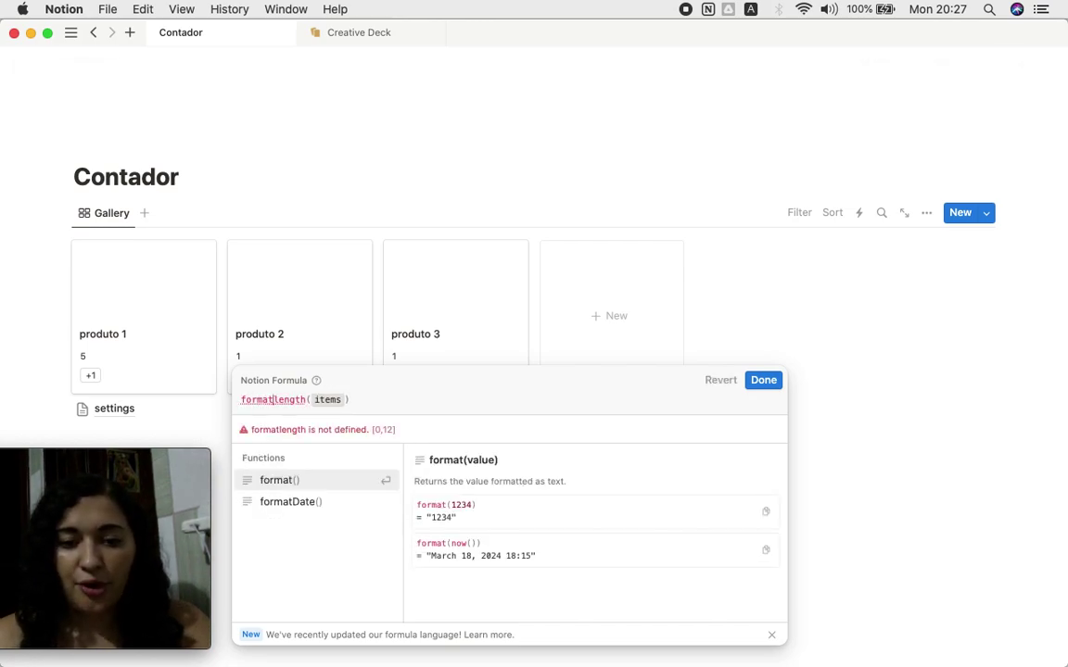
pyautogui.press('super+Right')
pyautogui.write(')')
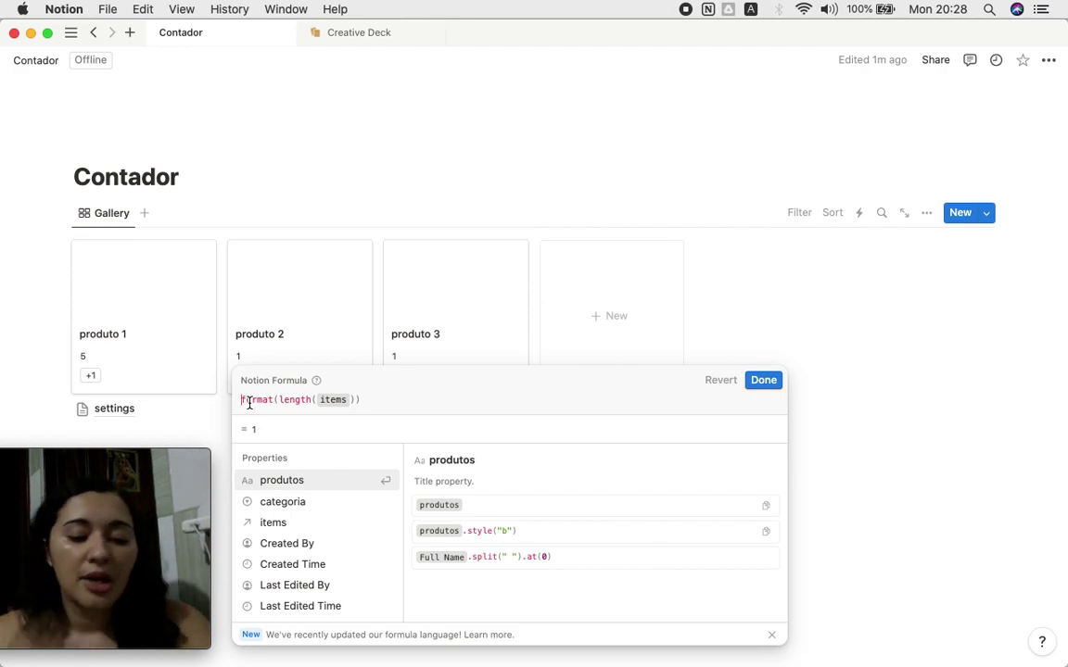
# - Prefix the total formula with "TOTAL: " +, save it, and test produto 2's +1 button
pyautogui.write('""')
pyautogui.press('Left')
pyautogui.write('TOTAL:')
pyautogui.press('Right')
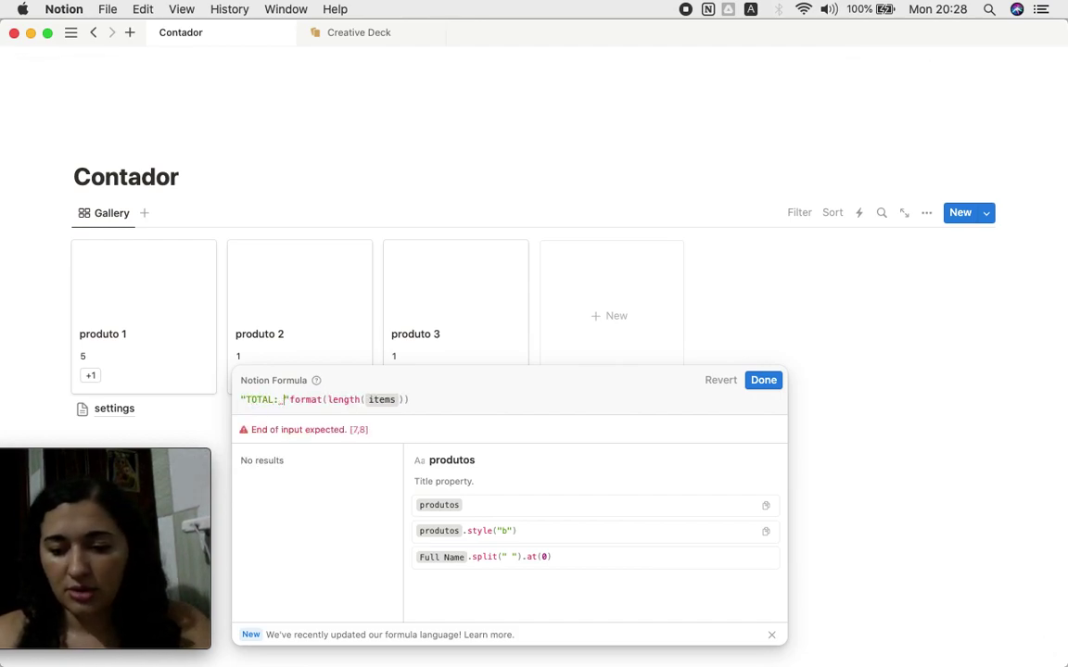
pyautogui.write('+')
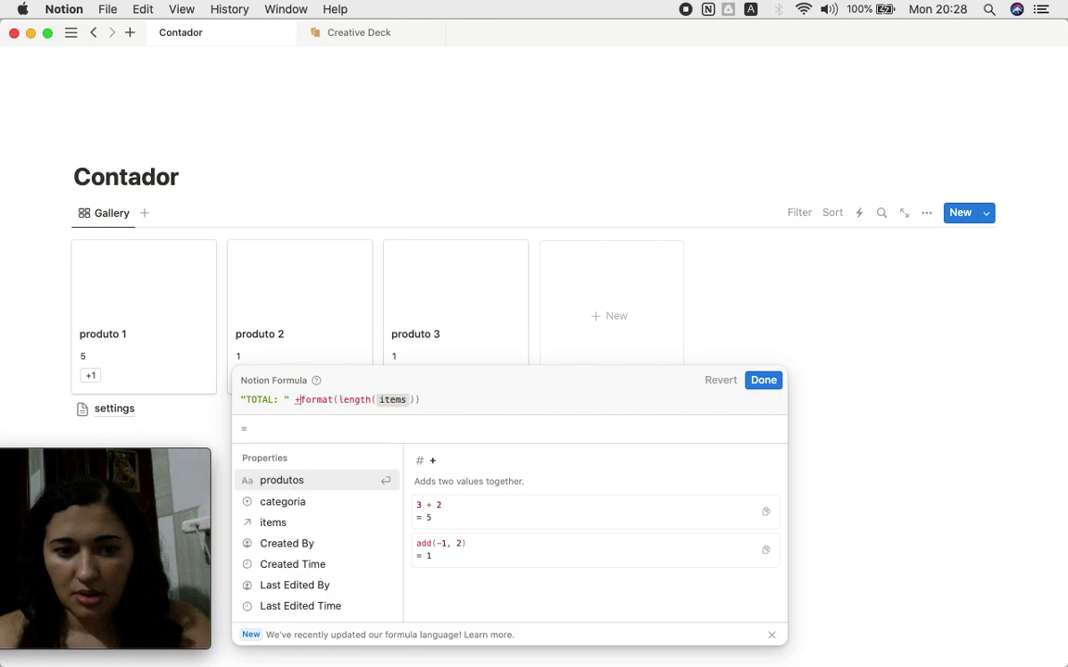
pyautogui.click(772, 381)
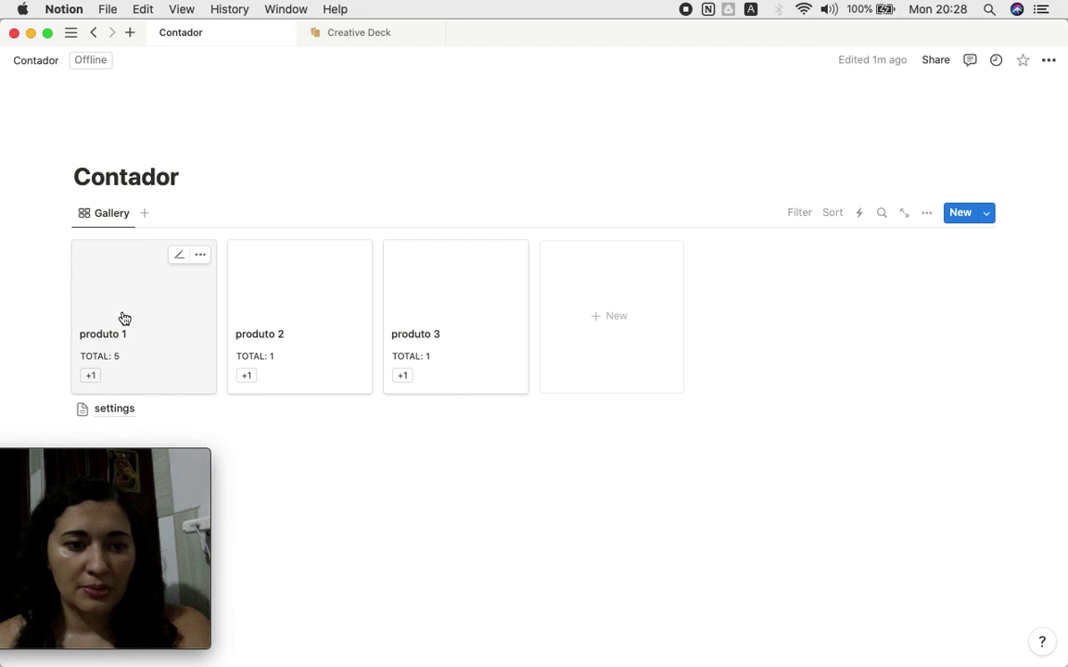
pyautogui.click(246, 377)
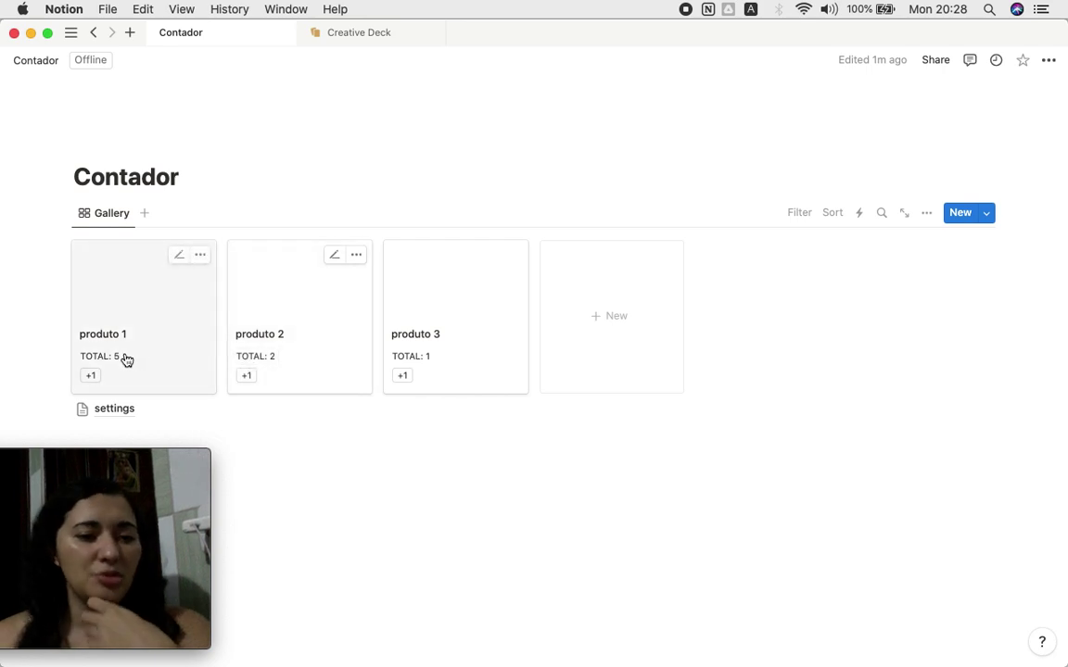
# - Review the "TOTAL: " text in the total formula and close the formula without changing it
pyautogui.click(258, 357)
pyautogui.doubleClick(262, 399)
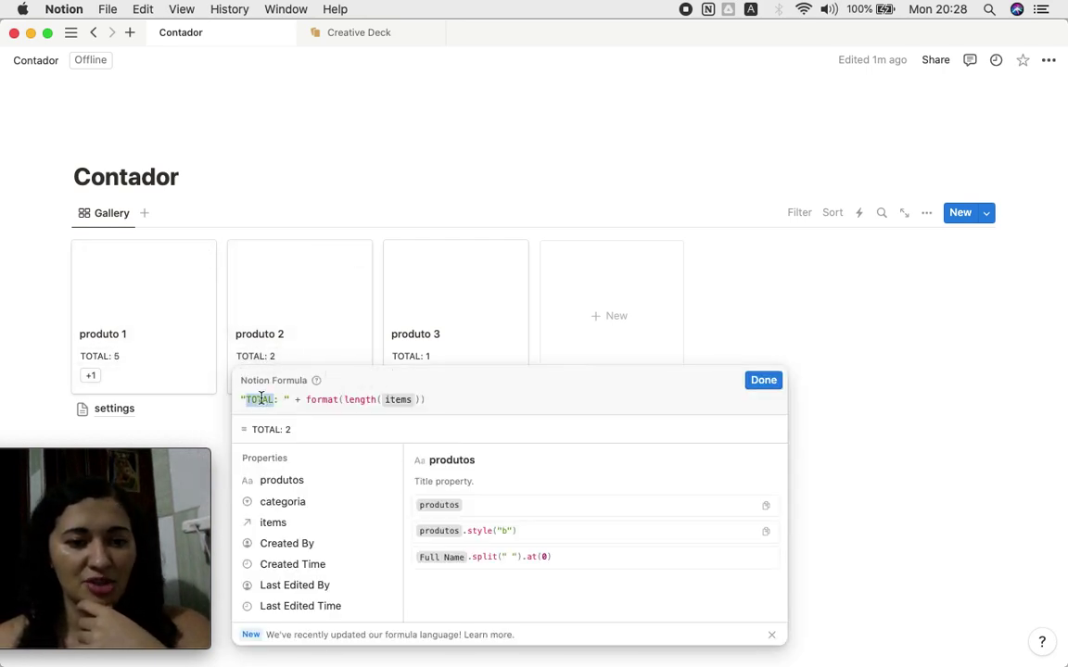
pyautogui.click(283, 401)
pyautogui.moveTo(284, 401)
pyautogui.mouseDown()
pyautogui.moveTo(243, 401)
pyautogui.moveTo(276, 405)
pyautogui.mouseUp()
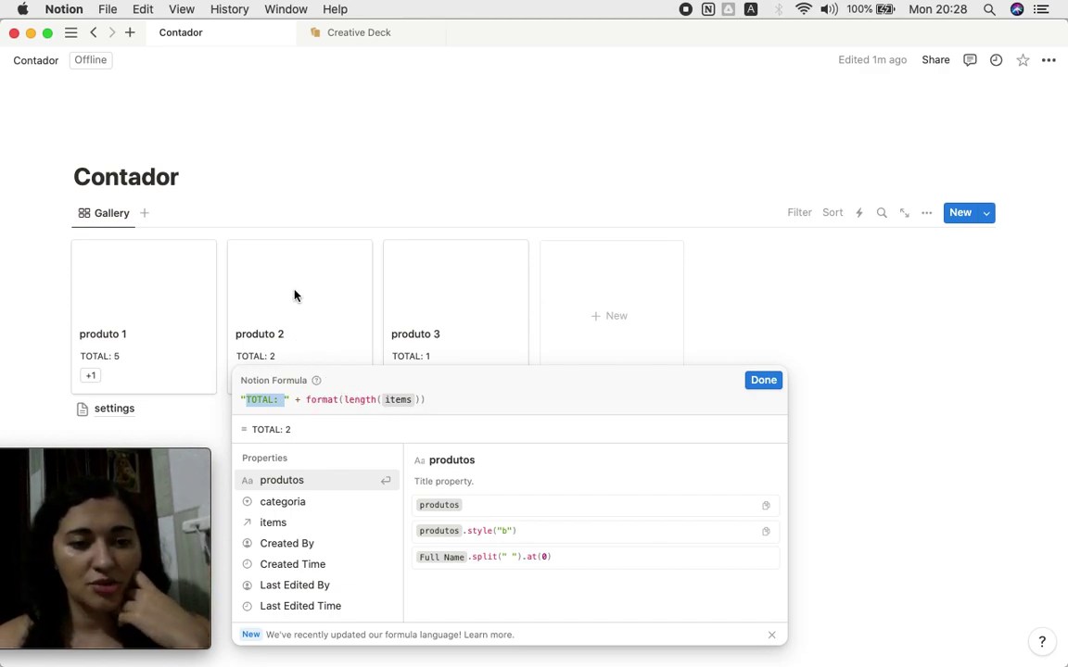
pyautogui.press('Escape')
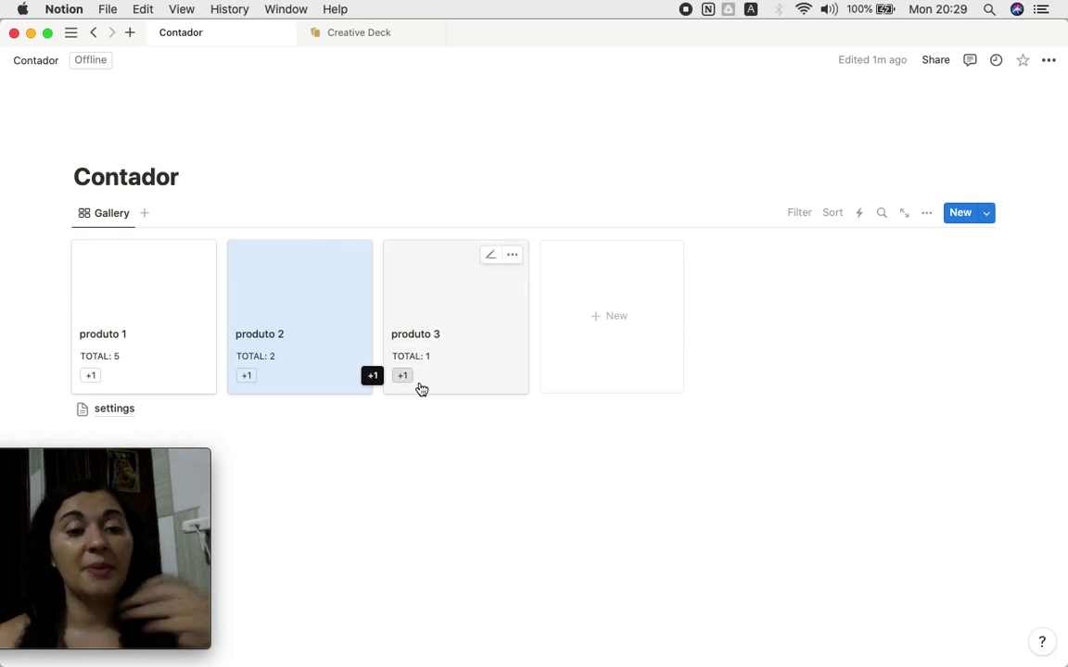
# - Open the settings page and return to the Contador page
pyautogui.moveTo(531, 415)
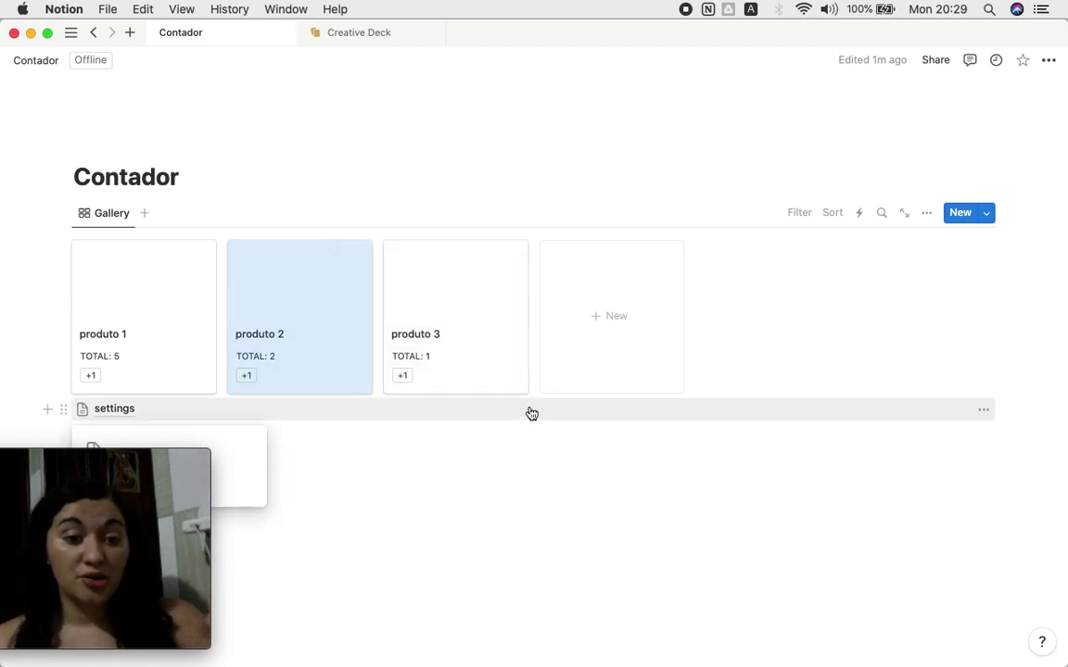
pyautogui.click(532, 411)
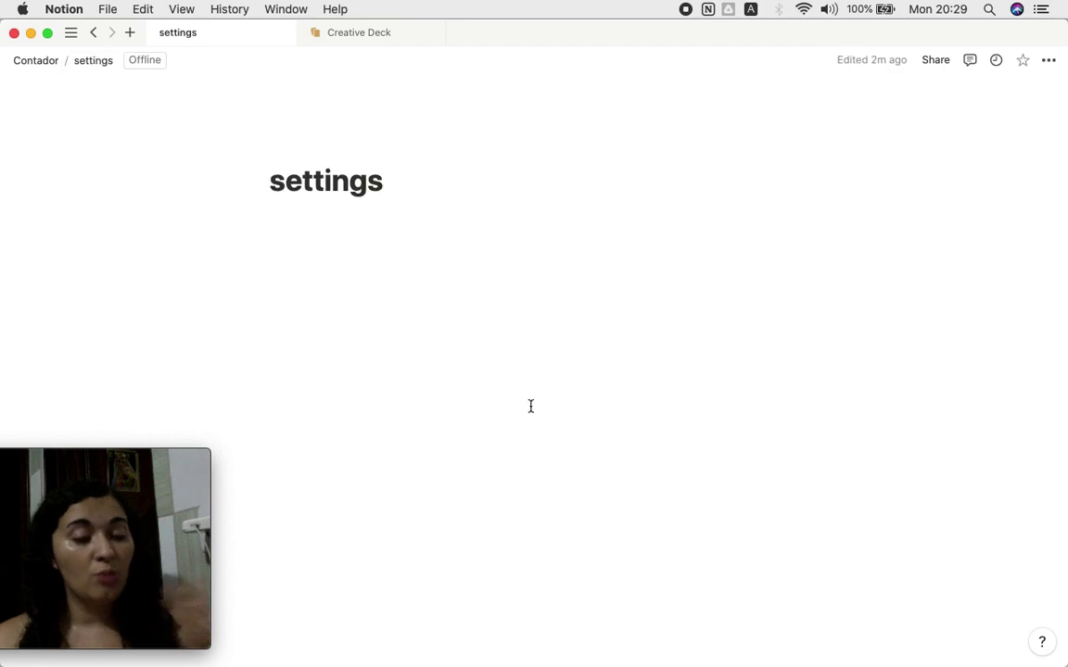
pyautogui.click(44, 63)
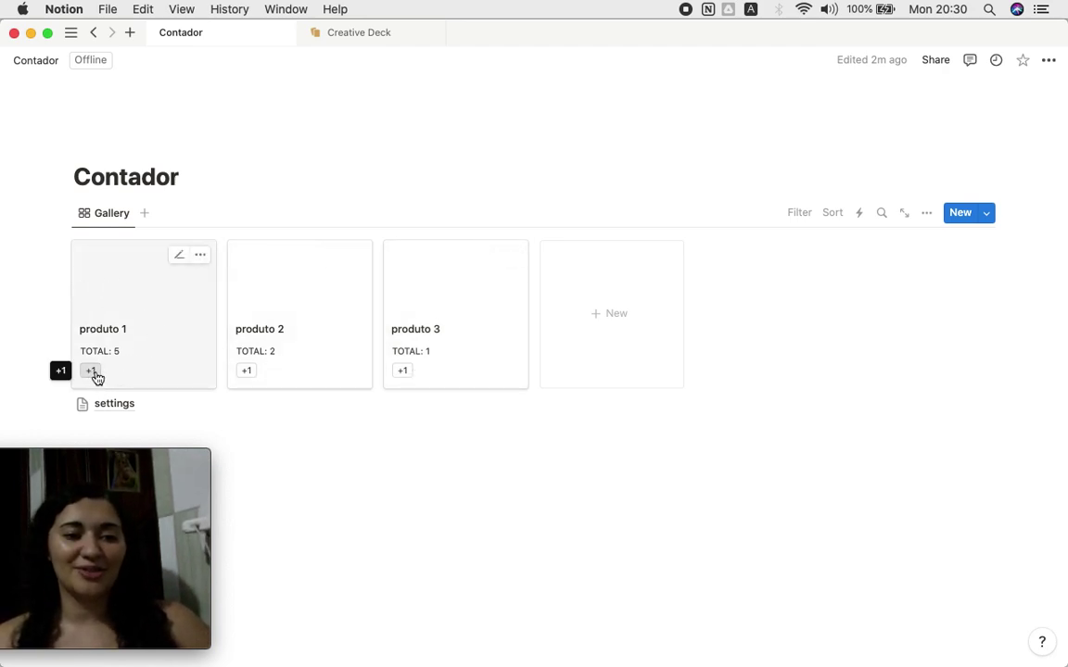
pyautogui.click(402, 371)
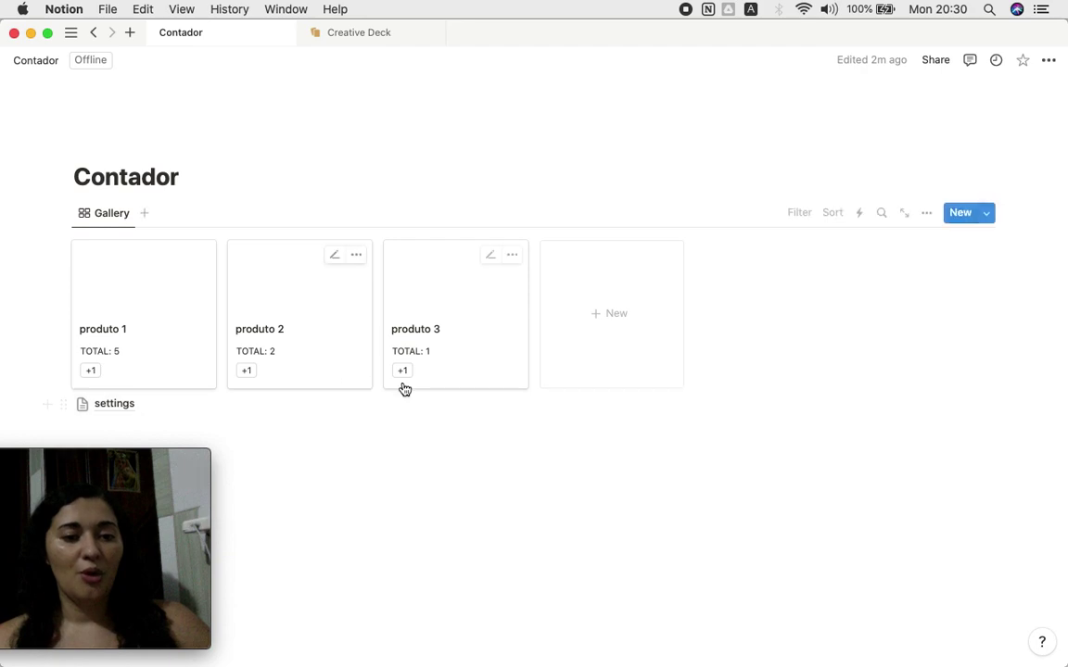
# - Open produto 1 and examine the +1 button's configured steps and the actions available for it
pyautogui.click(157, 299)
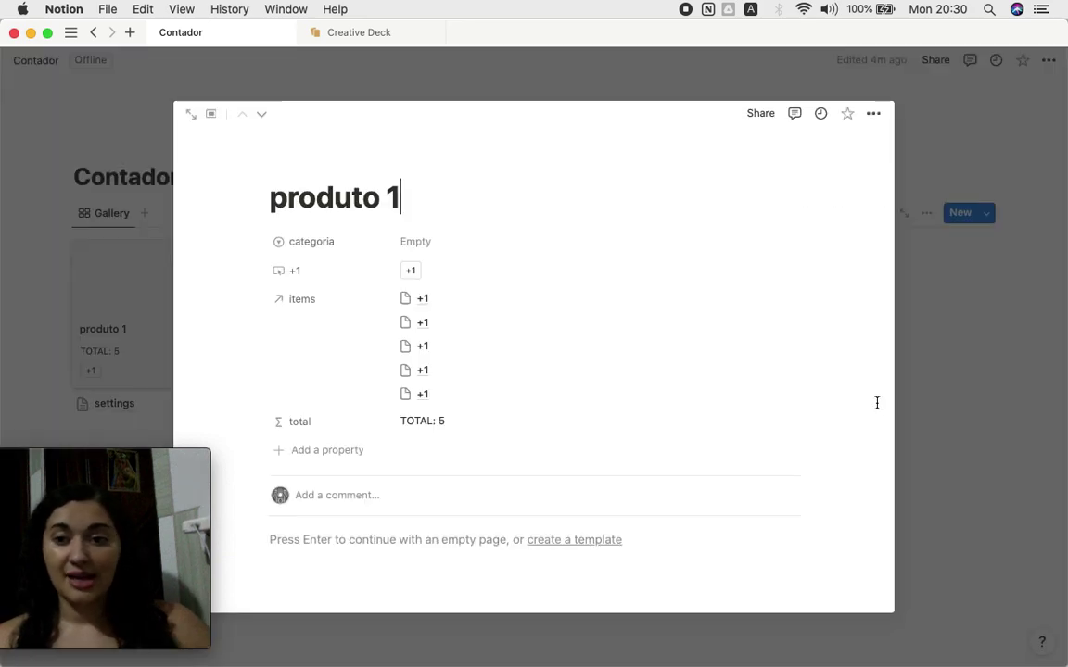
pyautogui.click(349, 275)
pyautogui.click(336, 321)
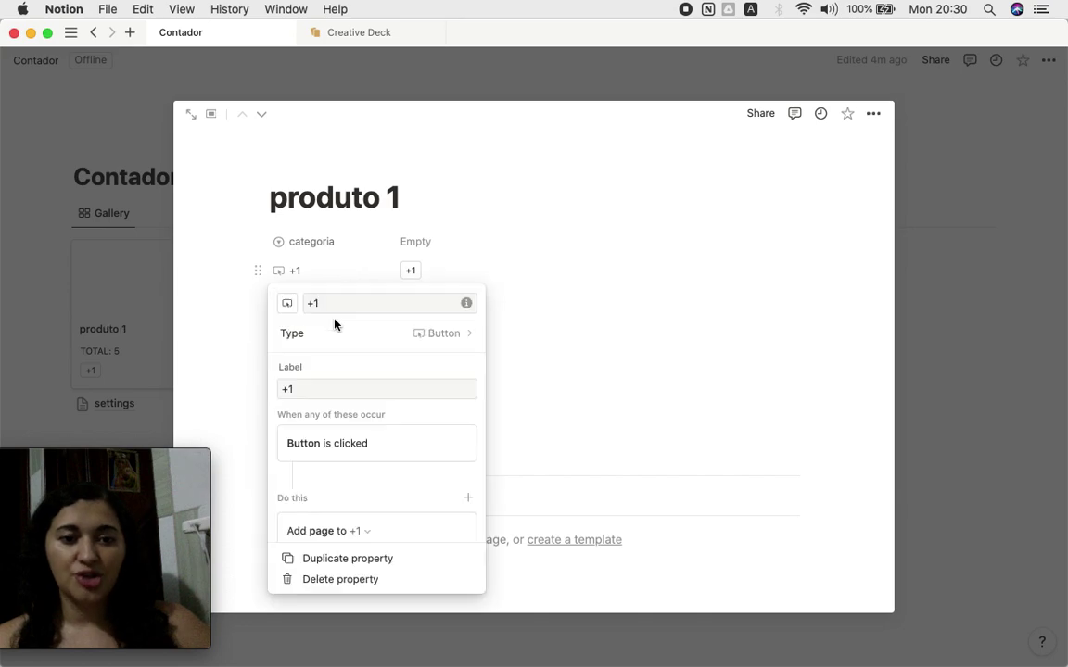
pyautogui.scroll(-5, 406, 393)
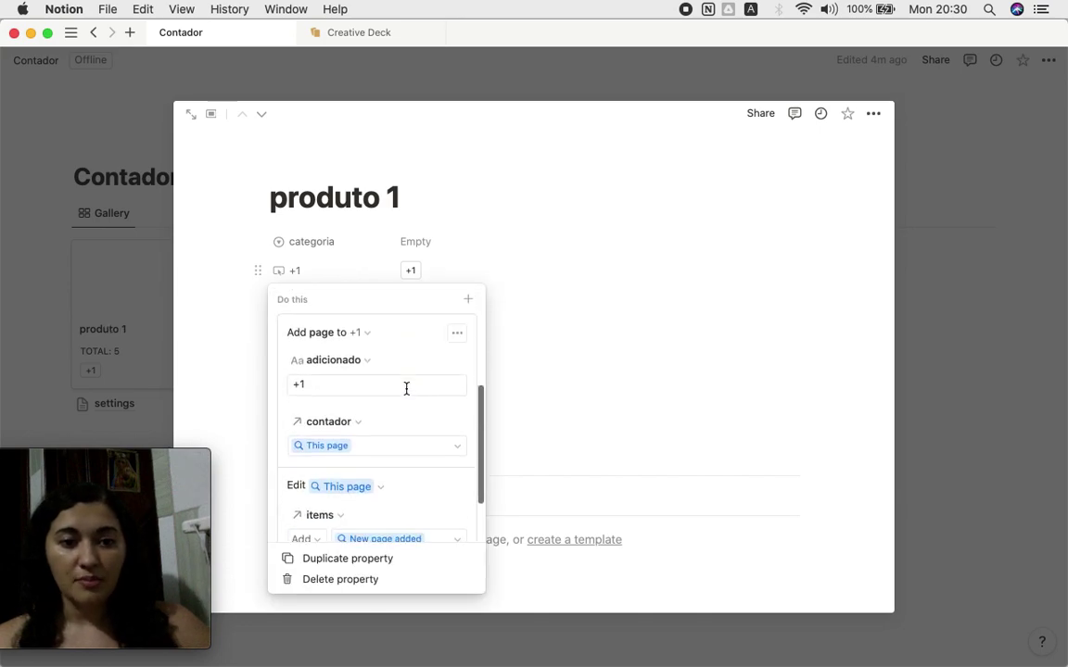
pyautogui.scroll(1, 345, 408)
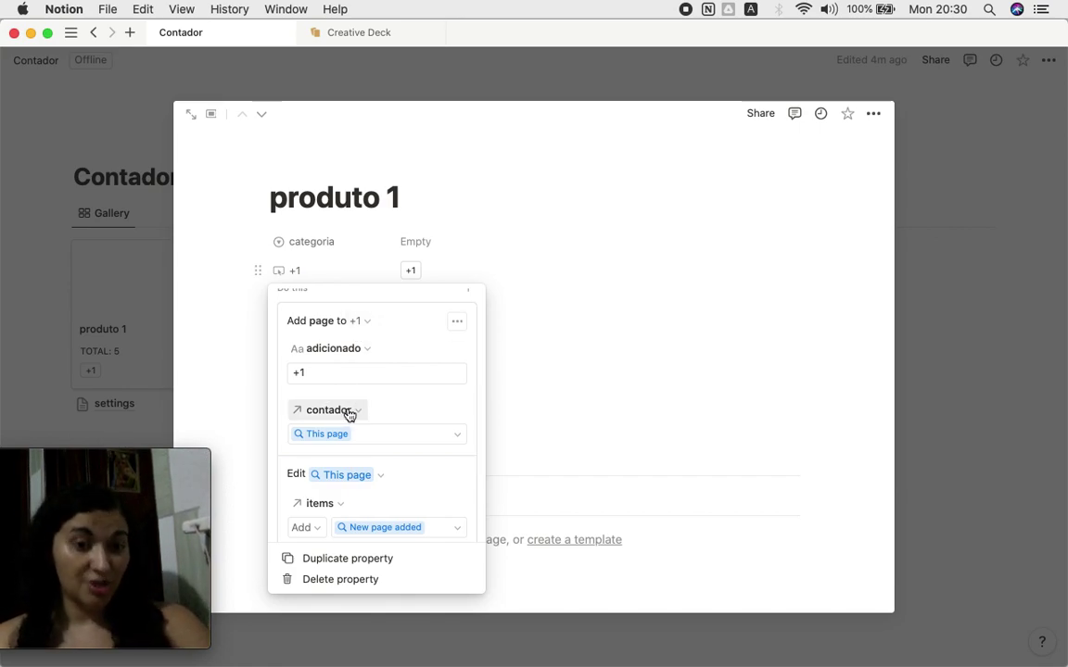
pyautogui.scroll(-2, 347, 415)
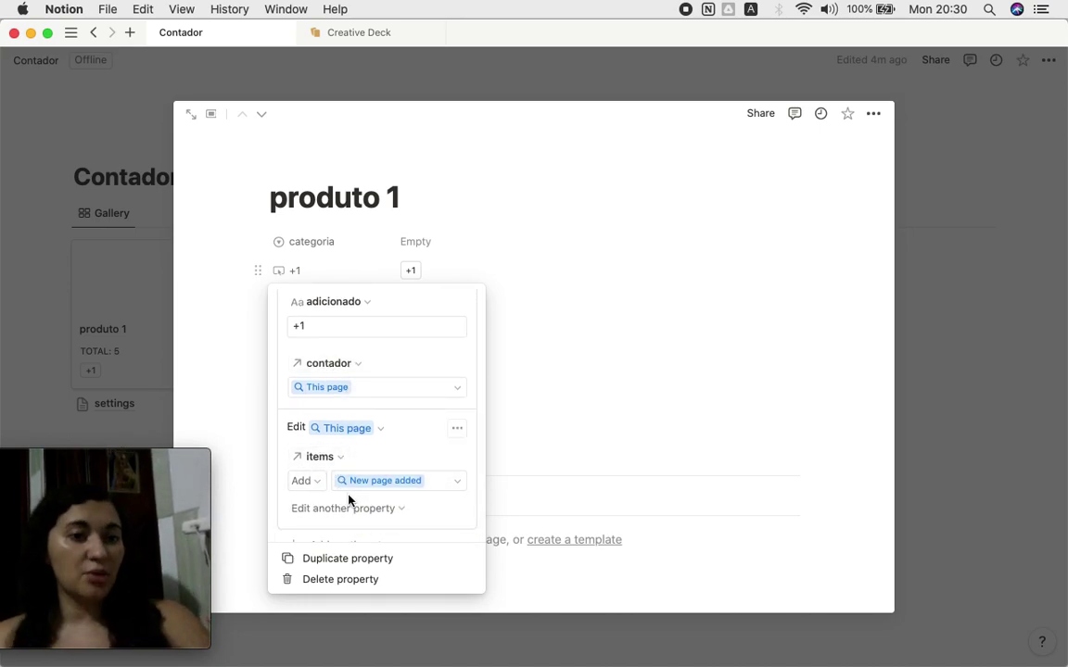
pyautogui.scroll(-1, 404, 465)
pyautogui.scroll(5, 404, 465)
pyautogui.click(468, 404)
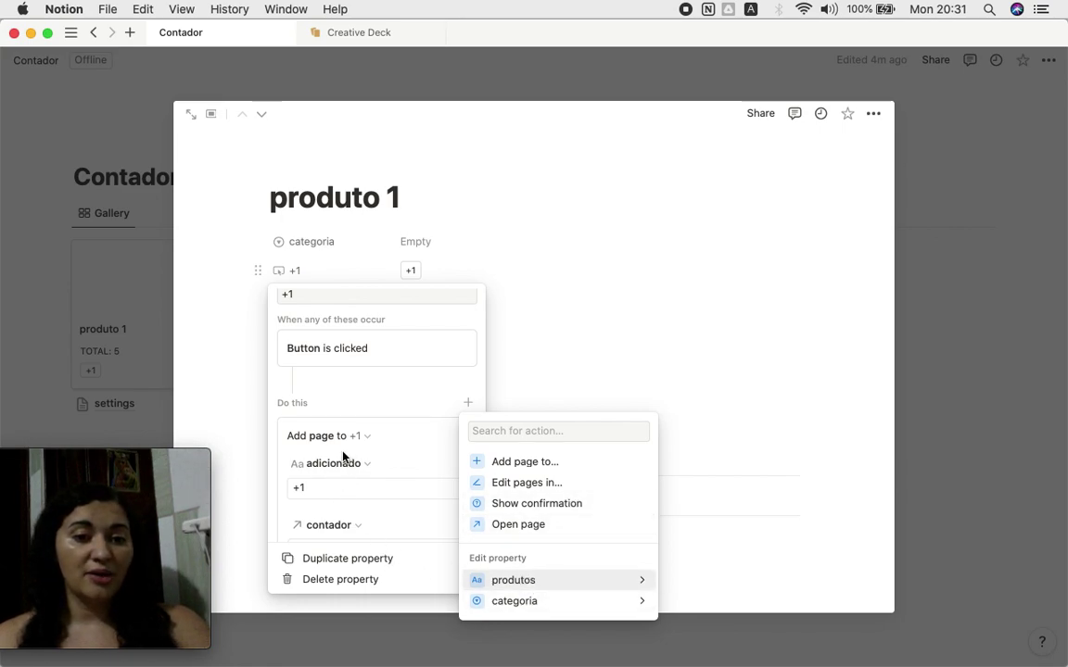
pyautogui.click(341, 406)
# - Examine the +1 button's step that adds the new page to items, and close produto 1
pyautogui.scroll(-4, 336, 444)
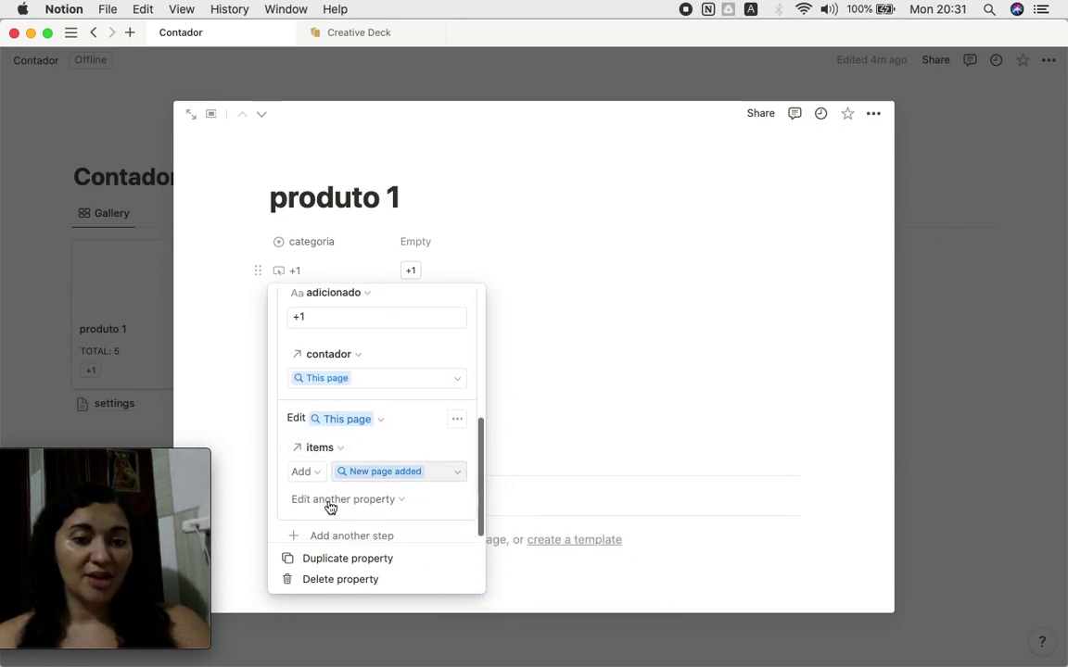
pyautogui.scroll(1, 346, 469)
pyautogui.scroll(-1, 348, 471)
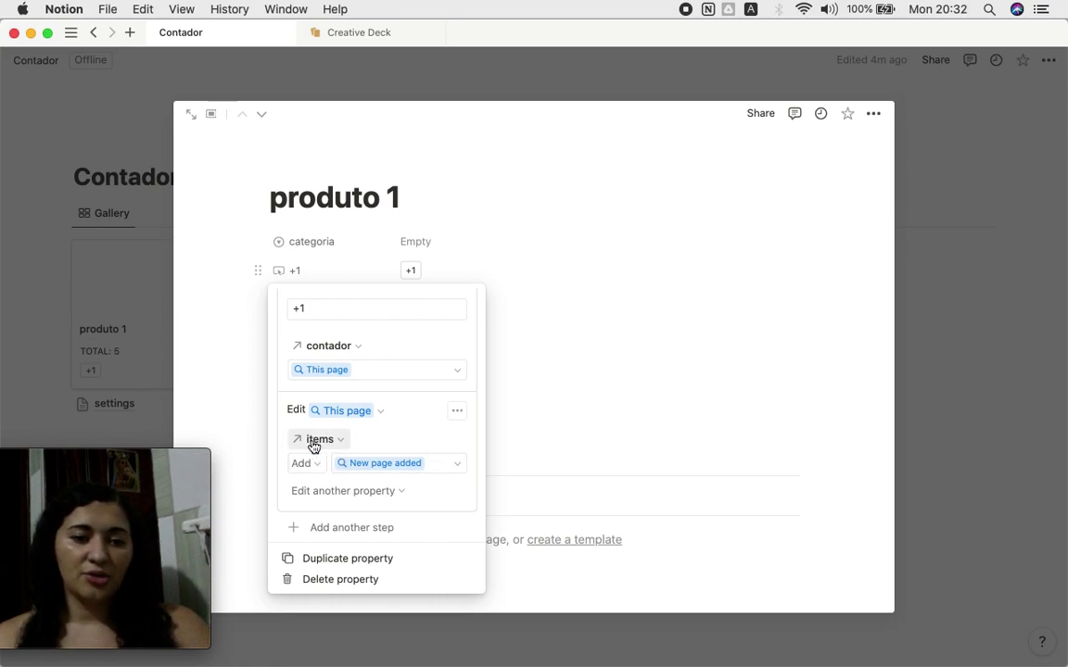
pyautogui.click(313, 442)
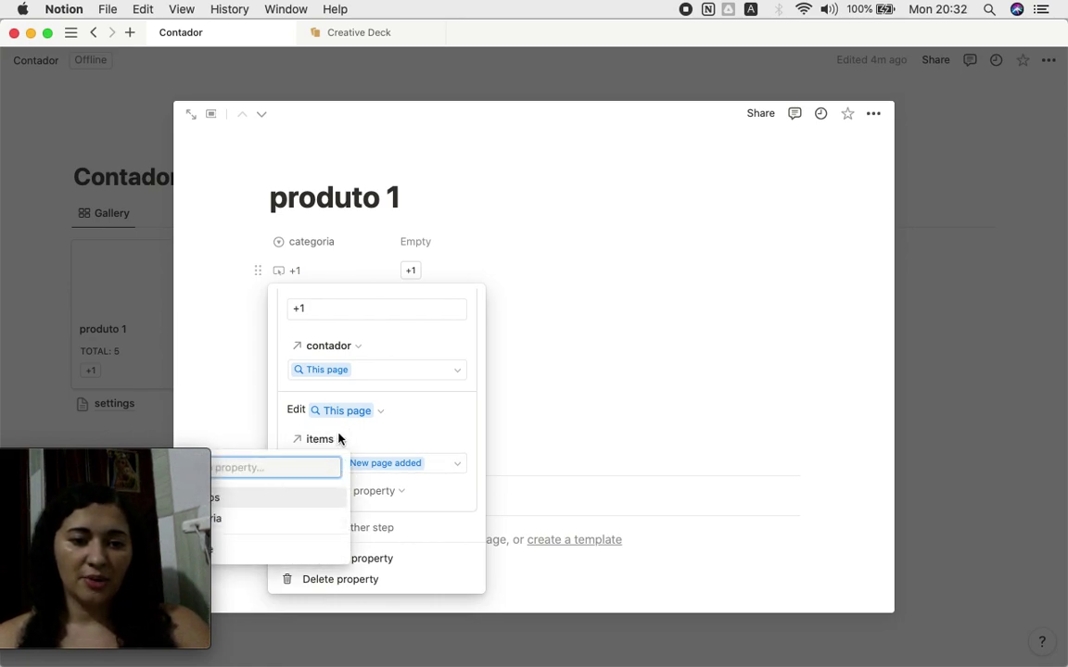
pyautogui.click(447, 438)
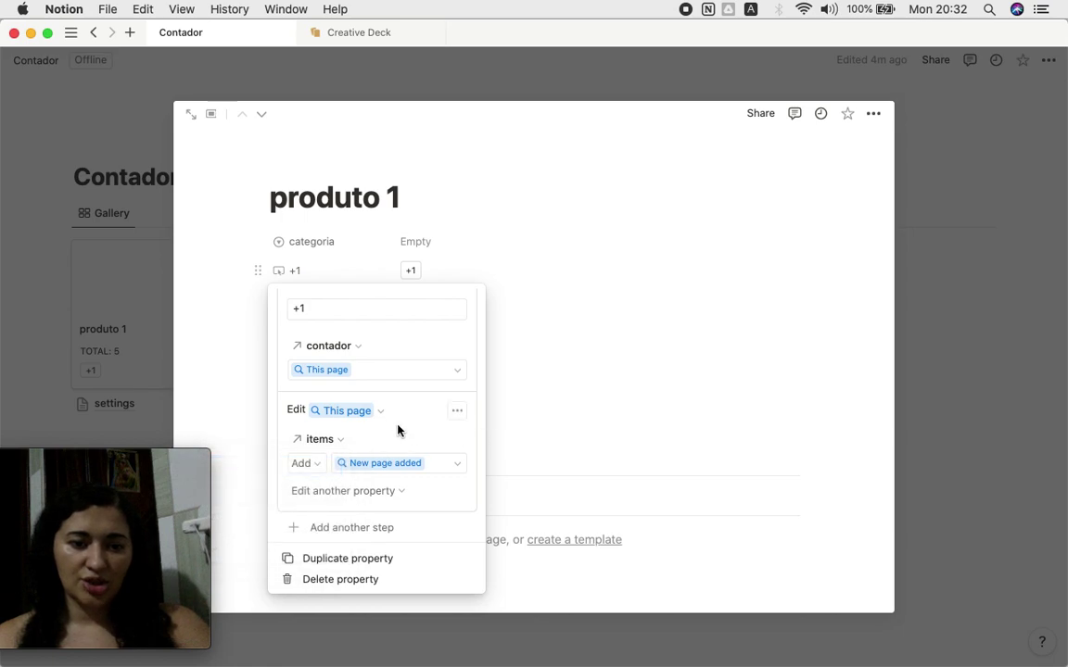
pyautogui.scroll(2, 398, 431)
pyautogui.click(468, 299)
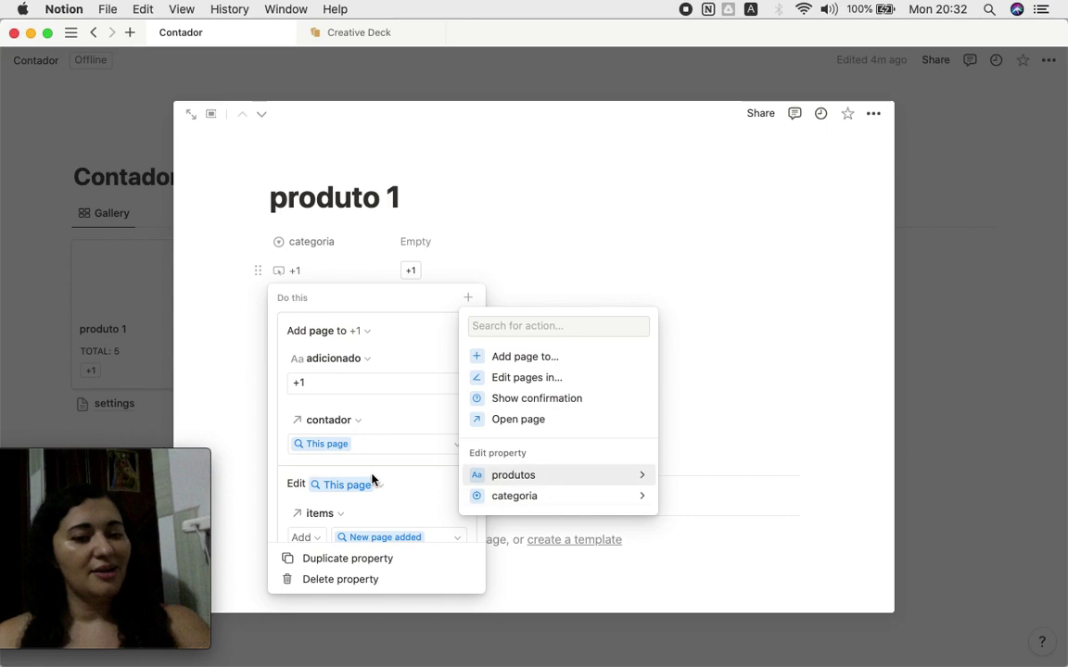
pyautogui.click(408, 477)
pyautogui.scroll(-2, 407, 476)
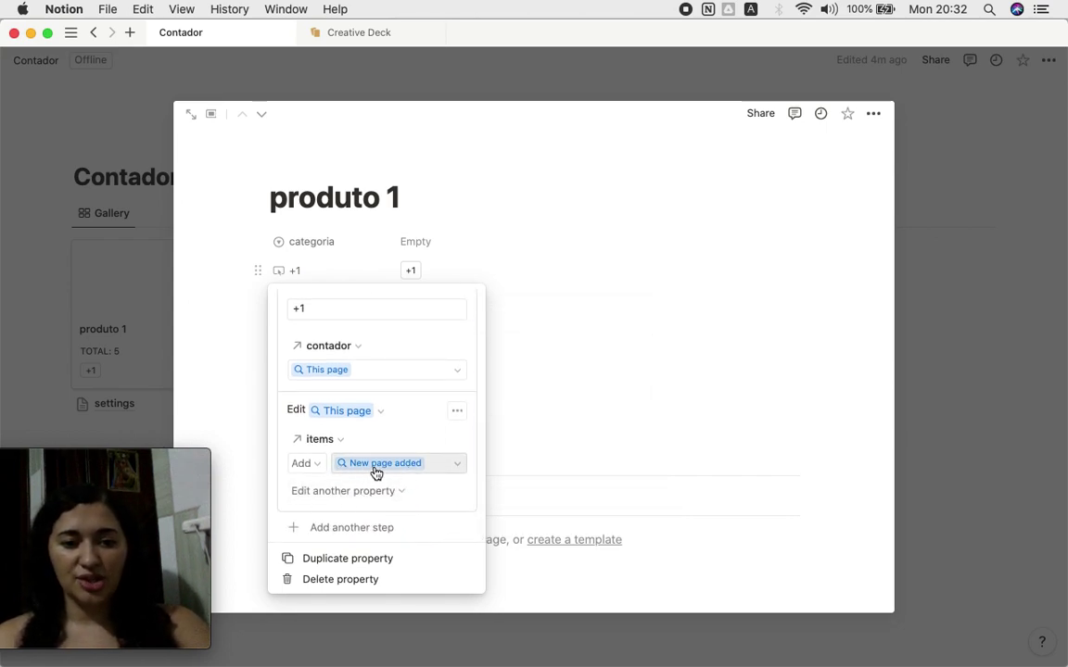
pyautogui.click(390, 466)
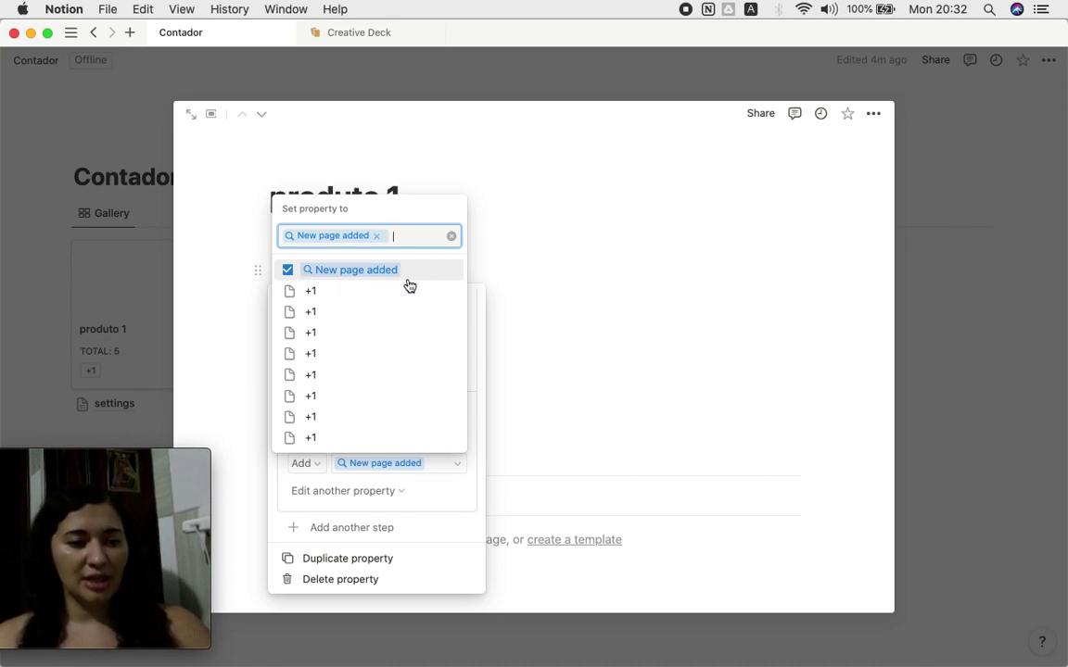
pyautogui.click(475, 363)
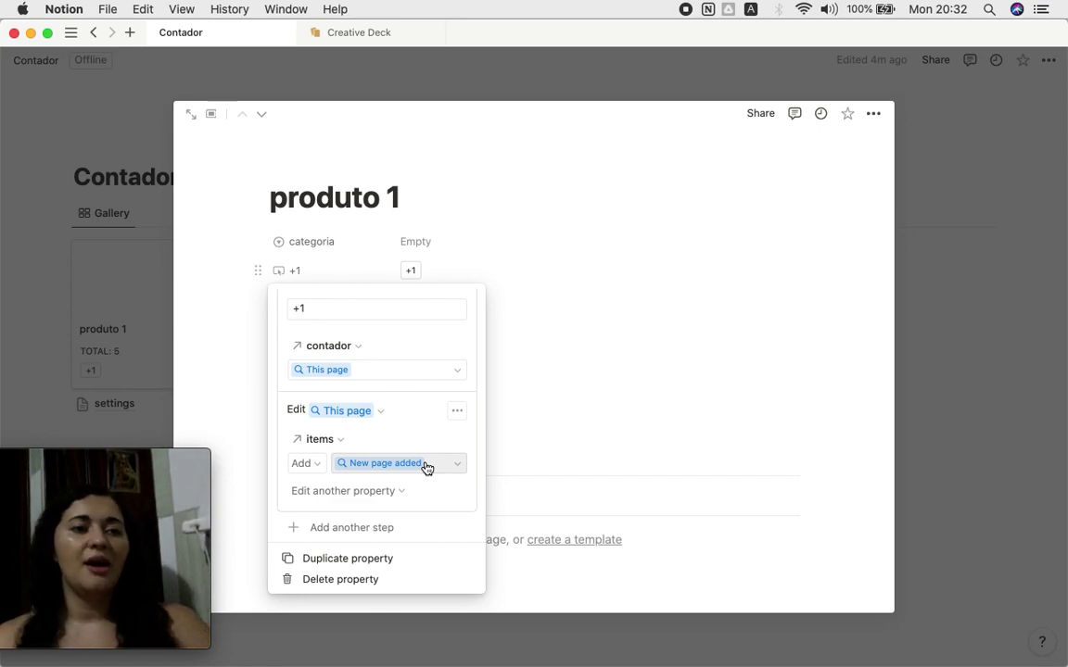
pyautogui.click(603, 309)
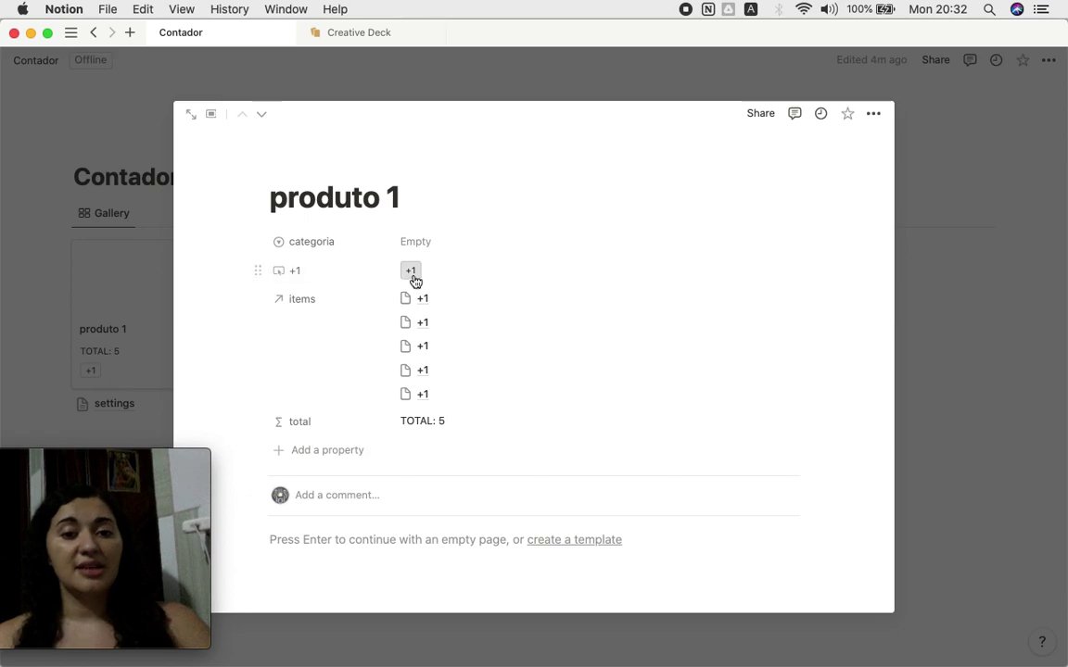
pyautogui.click(925, 200)
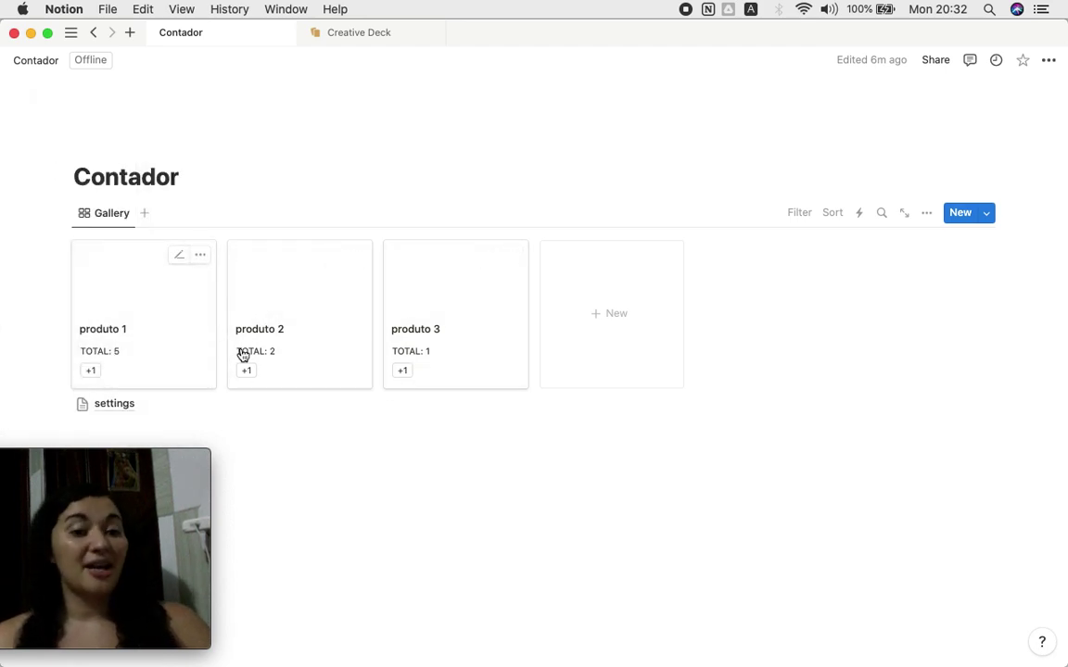
# - Insert an empty line between the Contador title and the gallery
pyautogui.moveTo(330, 399)
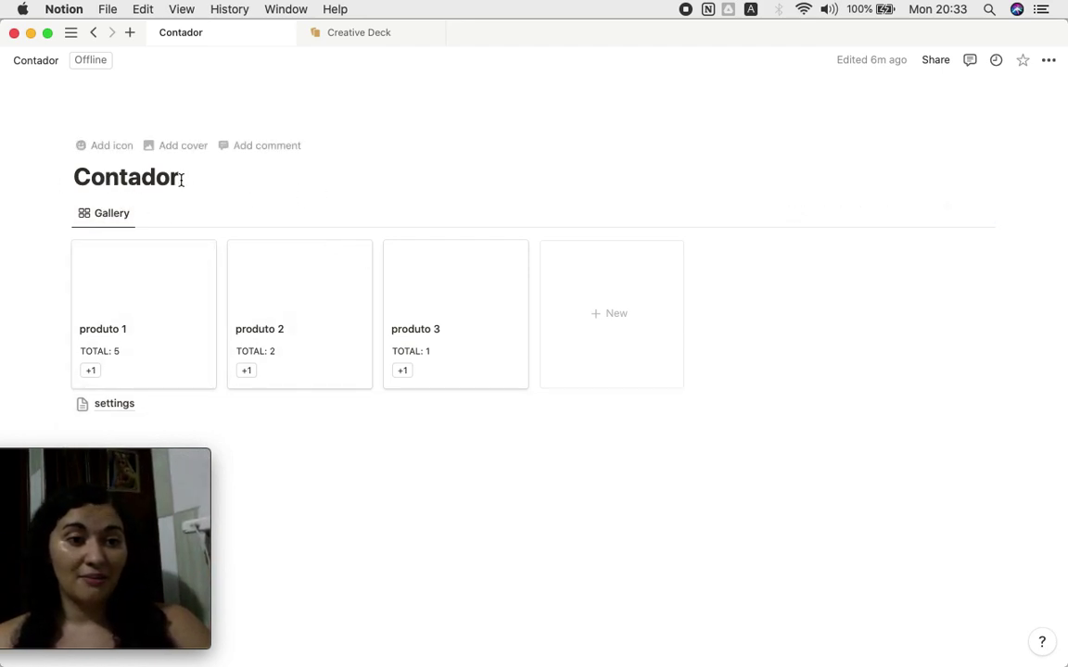
pyautogui.press('Return')
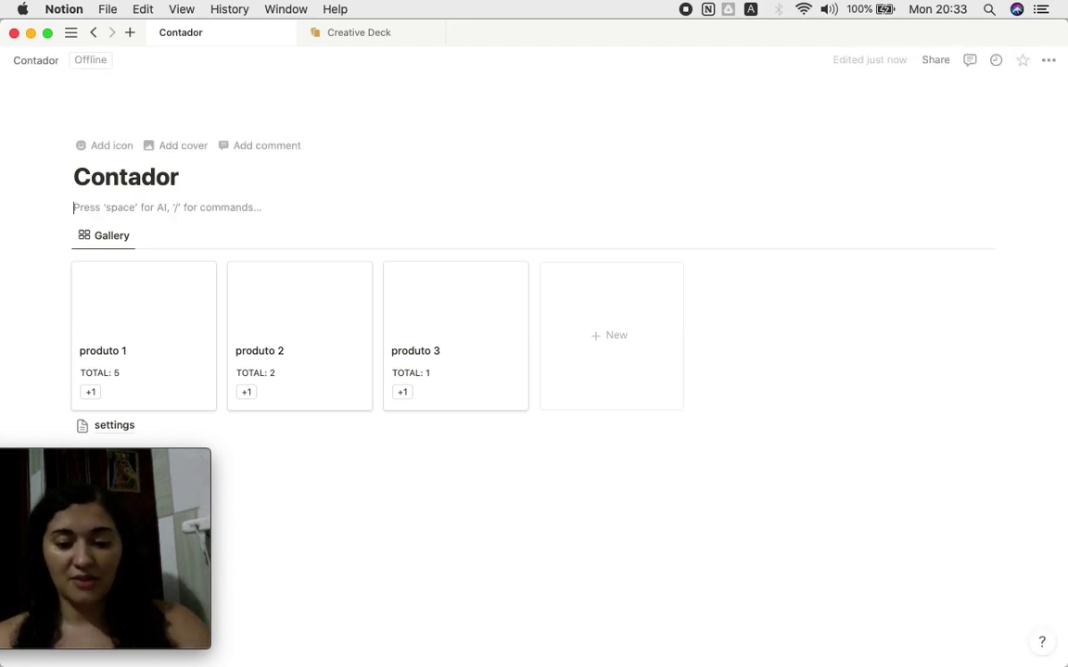
pyautogui.write('/col')
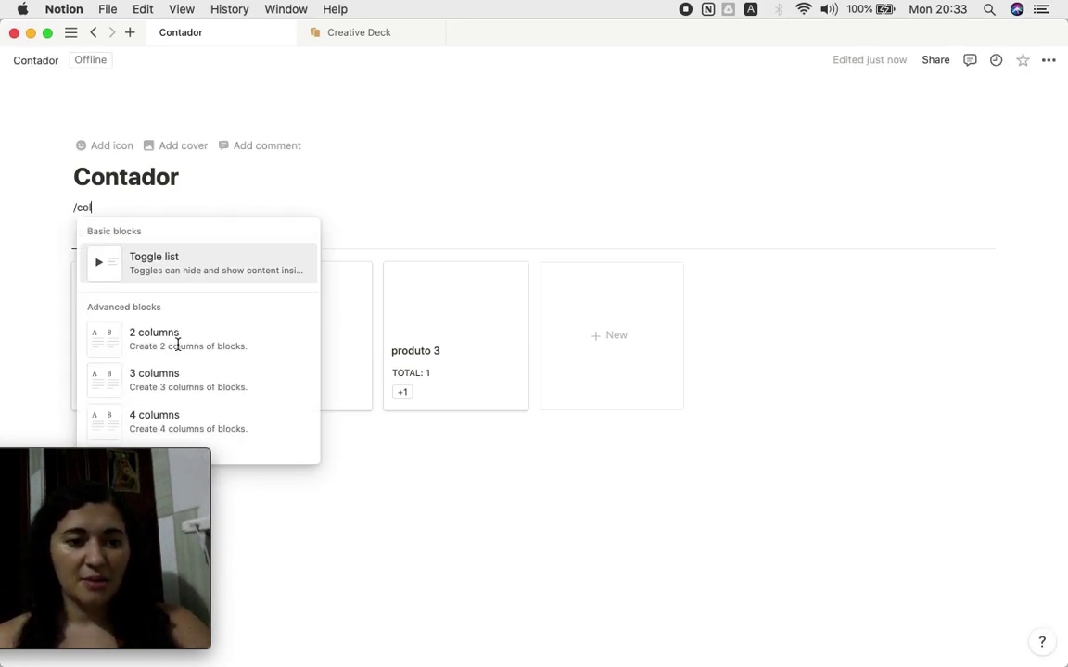
pyautogui.press('BackSpace')
pyautogui.press('BackSpace')
pyautogui.press('BackSpace')
pyautogui.press('BackSpace')
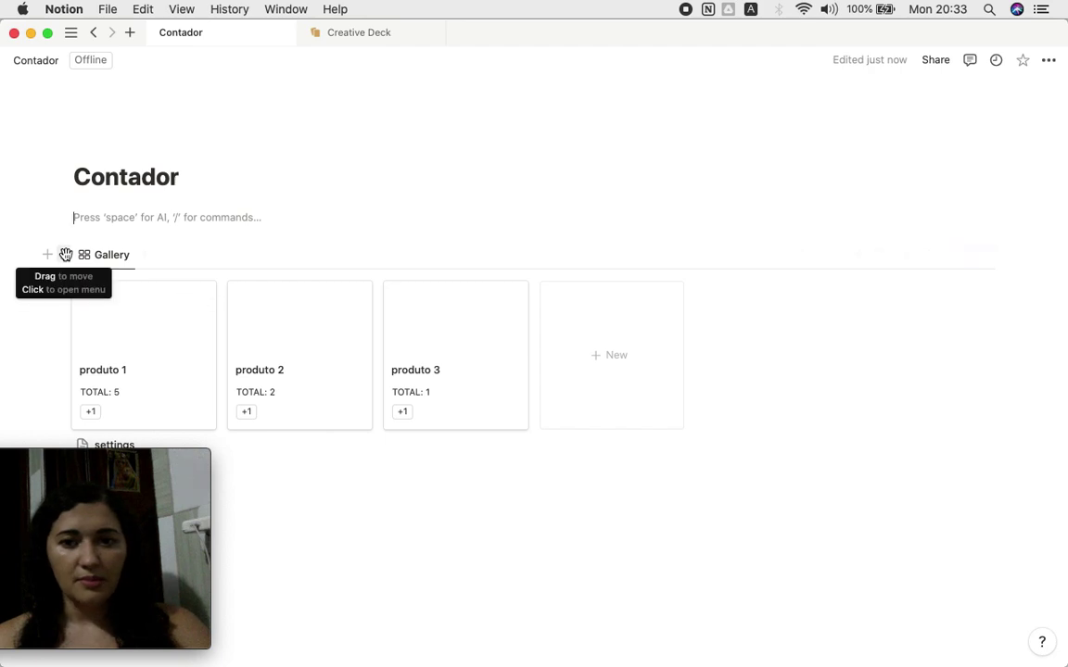
# - Place the gallery in a column to the right of the empty line and widen it to about two-thirds of the page content
pyautogui.moveTo(63, 255); pyautogui.dragTo(581, 216)
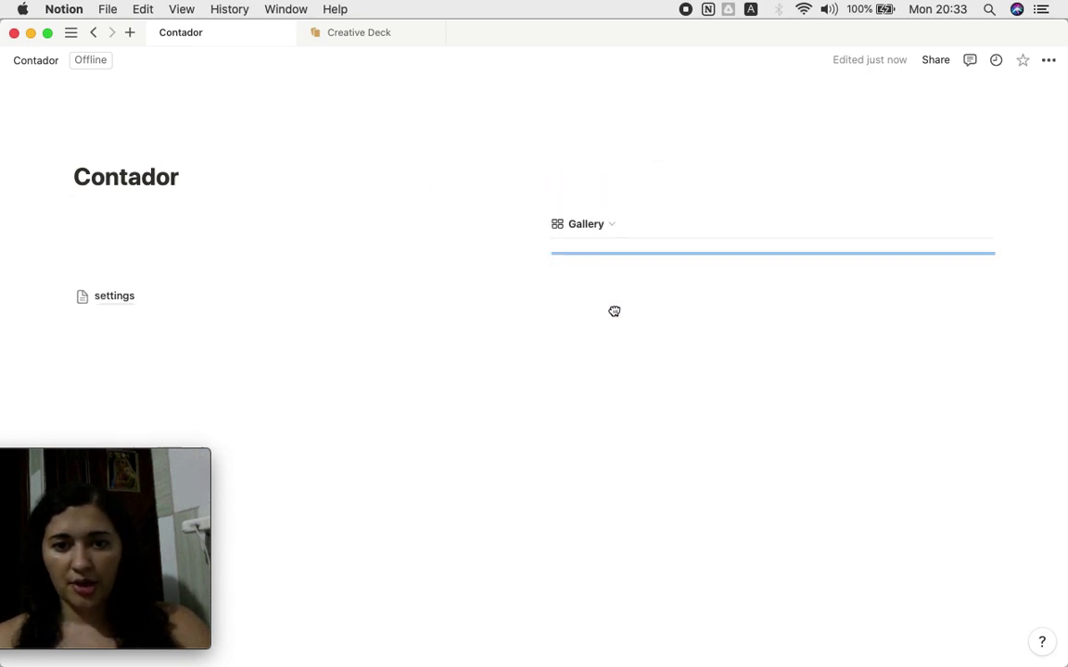
pyautogui.click(419, 230)
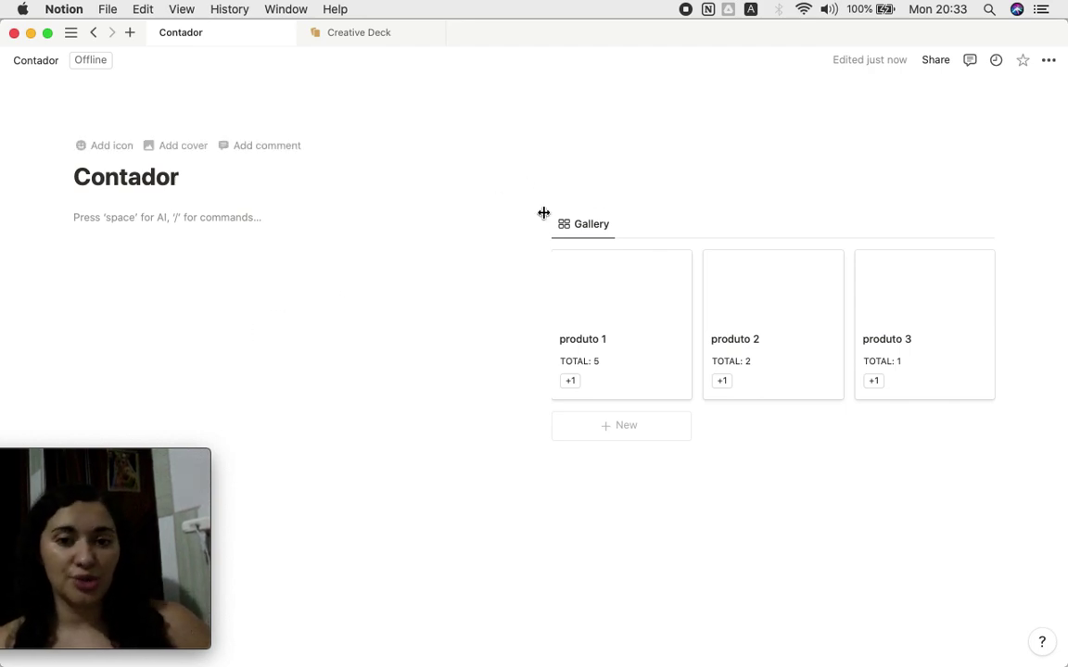
pyautogui.moveTo(538, 209); pyautogui.dragTo(379, 208)
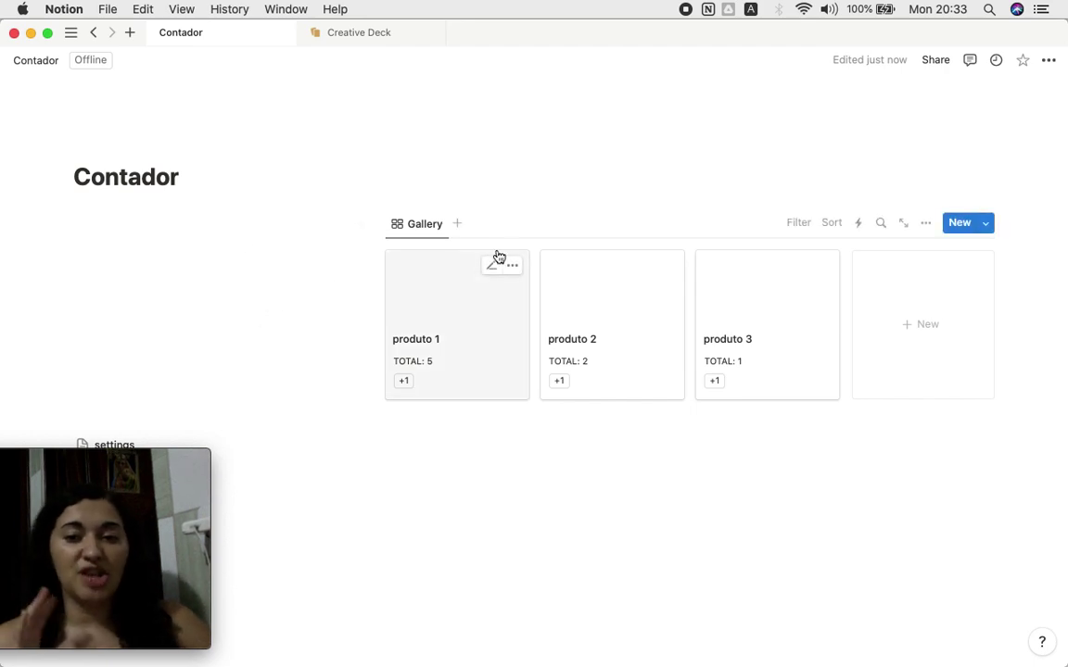